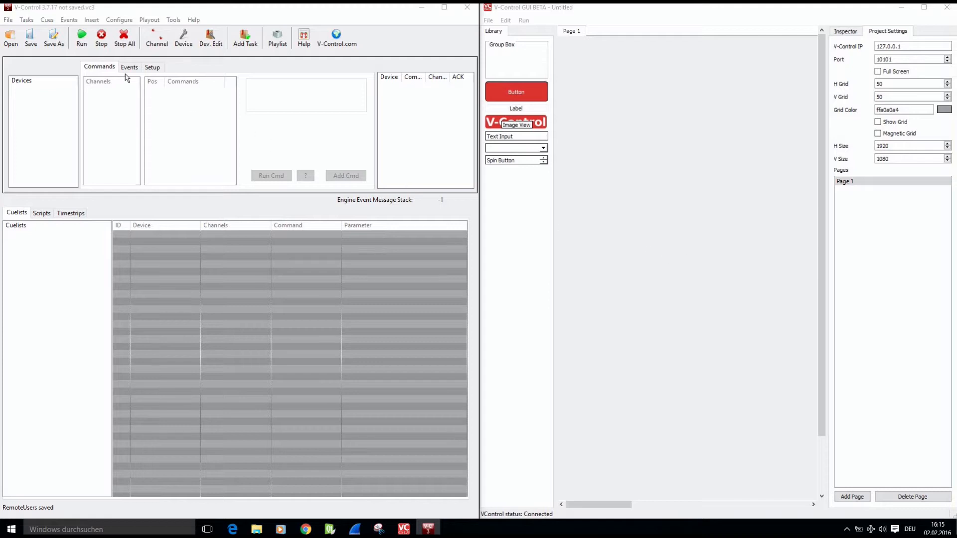
Enable the TCP Remote Service on port 10101 with 5 max clients in V-Control's options.
left_click(119, 20)
left_click(142, 110)
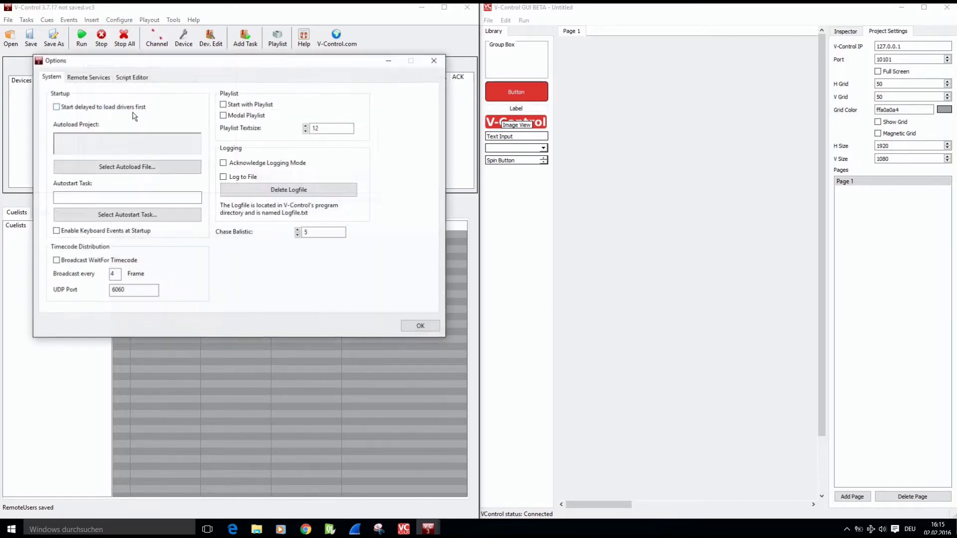
left_click(96, 79)
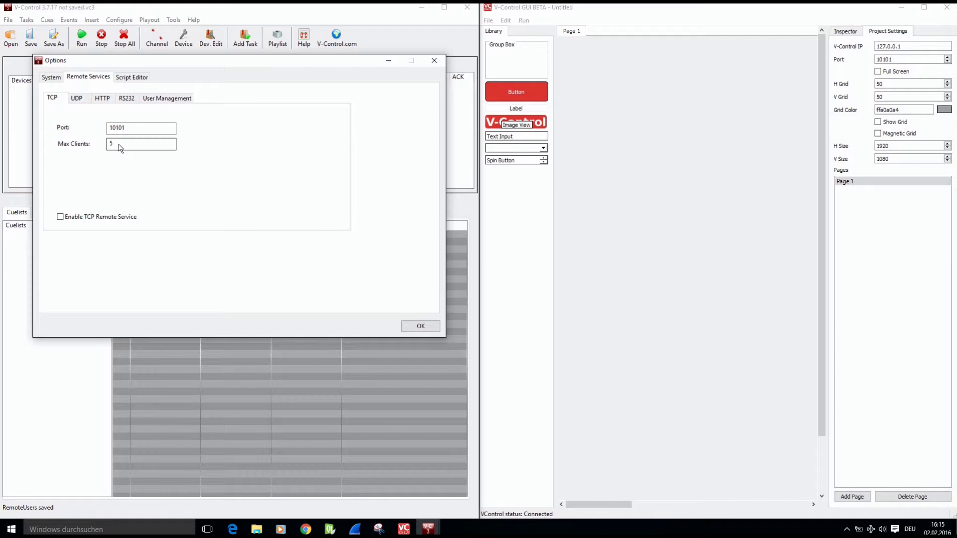
left_click(59, 217)
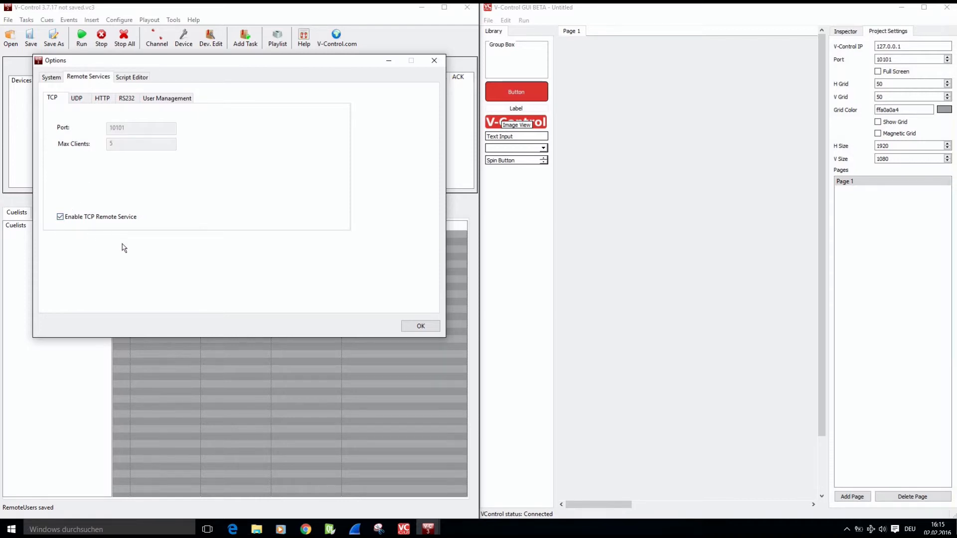
left_click(420, 327)
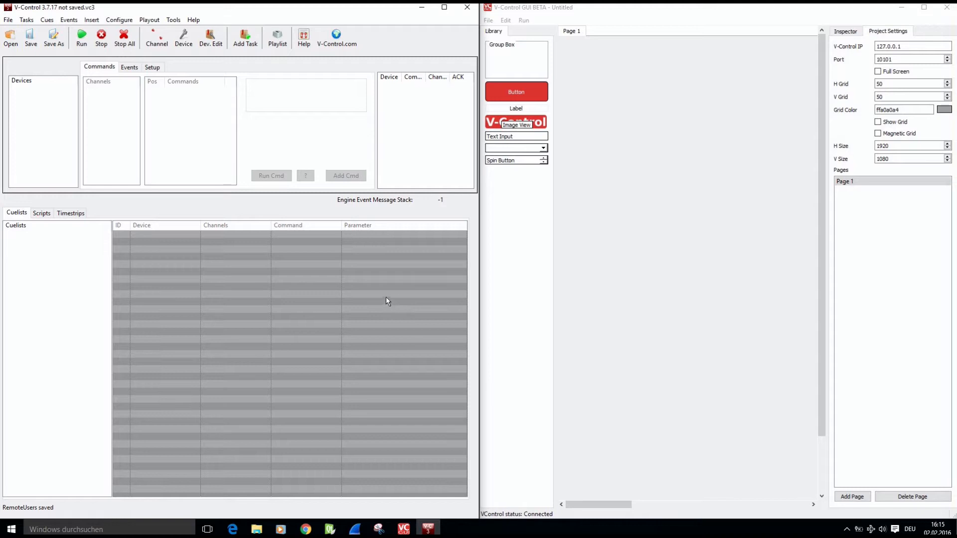
Open the project file V-ControlGUI_DemoScript.vc3 from the documents folder in V-Control.
left_click(10, 37)
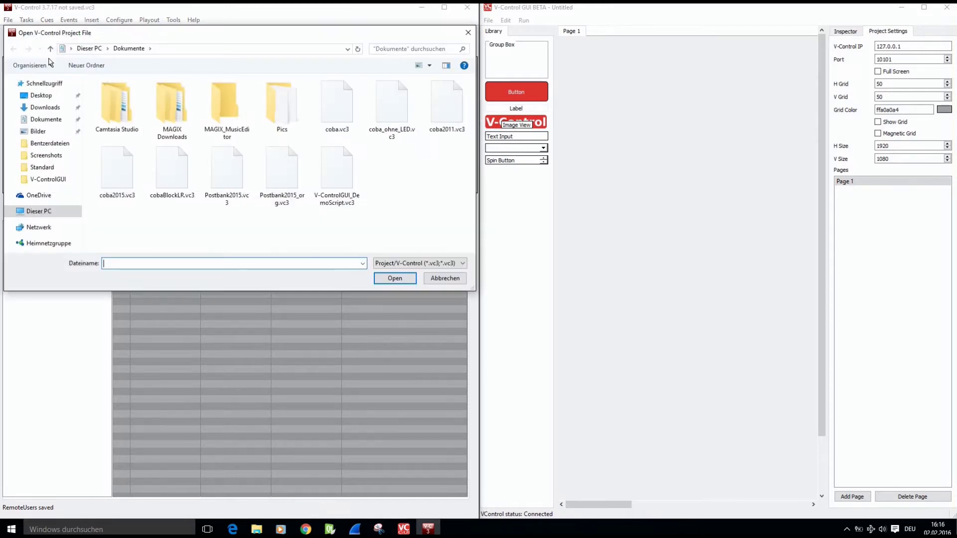
left_click(339, 175)
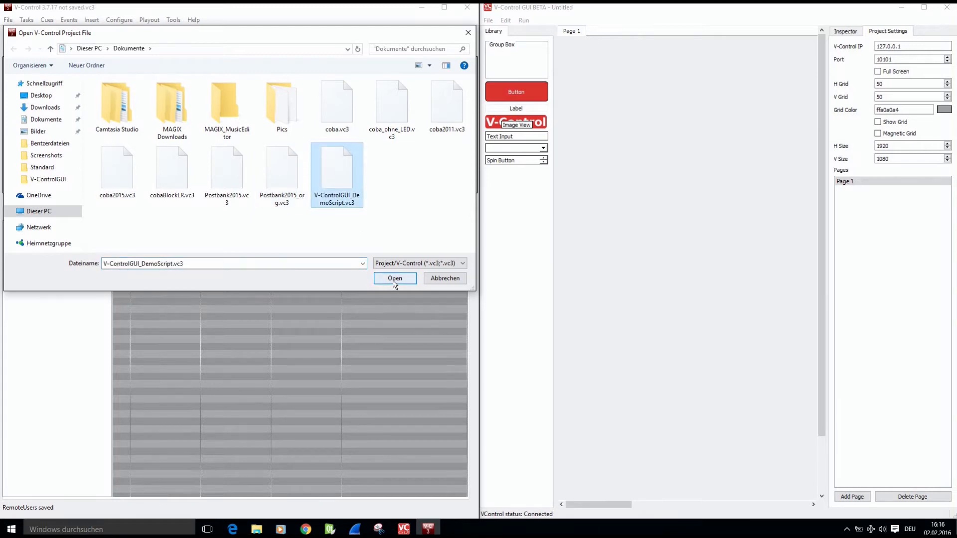
left_click(394, 278)
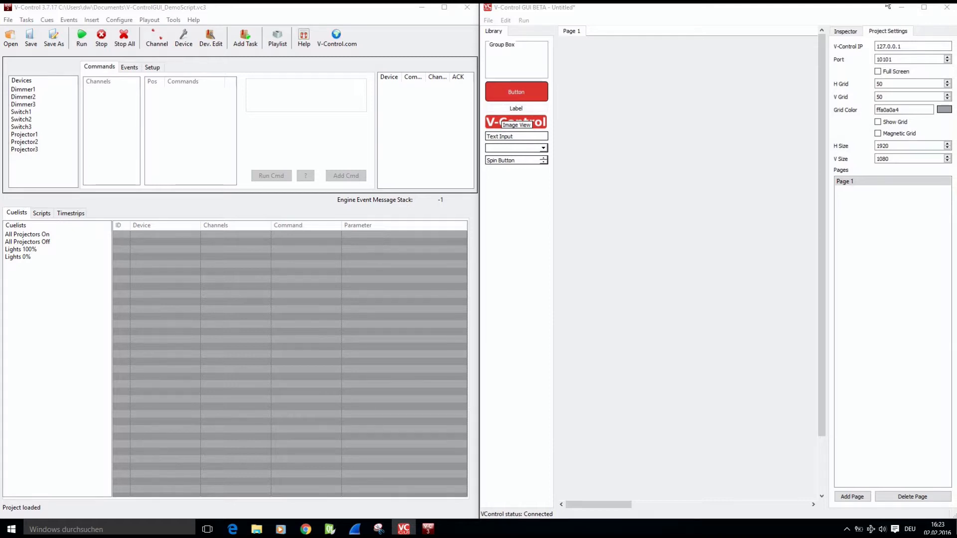
In V-Control GUI, turn on full-screen mode and place a button near the upper-left corner of Page 1.
left_click(877, 71)
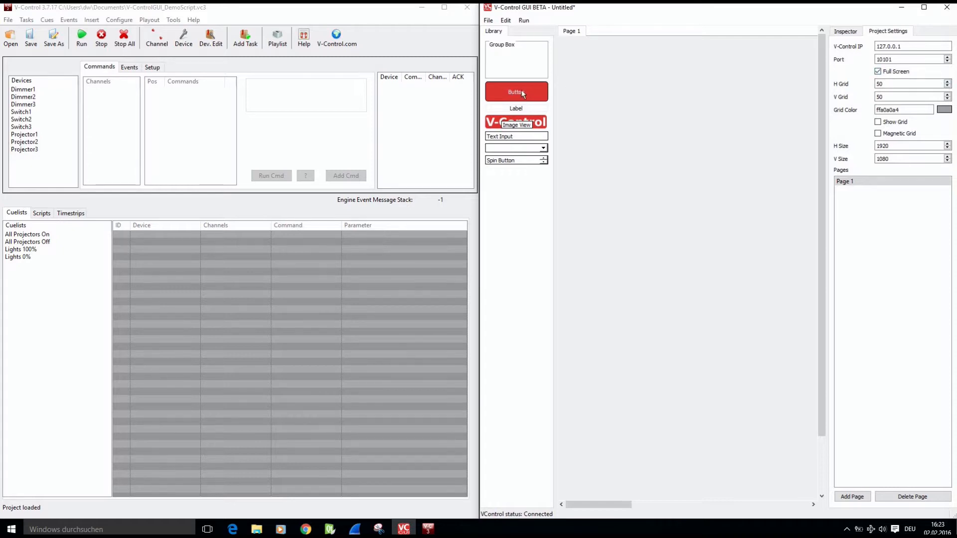
left_click_drag(573, 74, 573, 74)
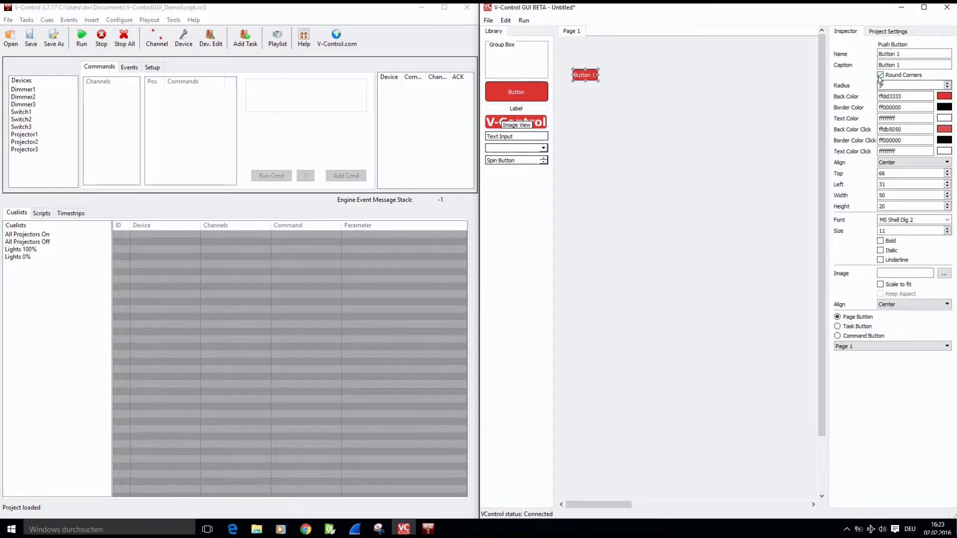
left_click(673, 121)
Turn off full-screen mode, preview the running GUI in a window, and close the preview.
left_click(887, 31)
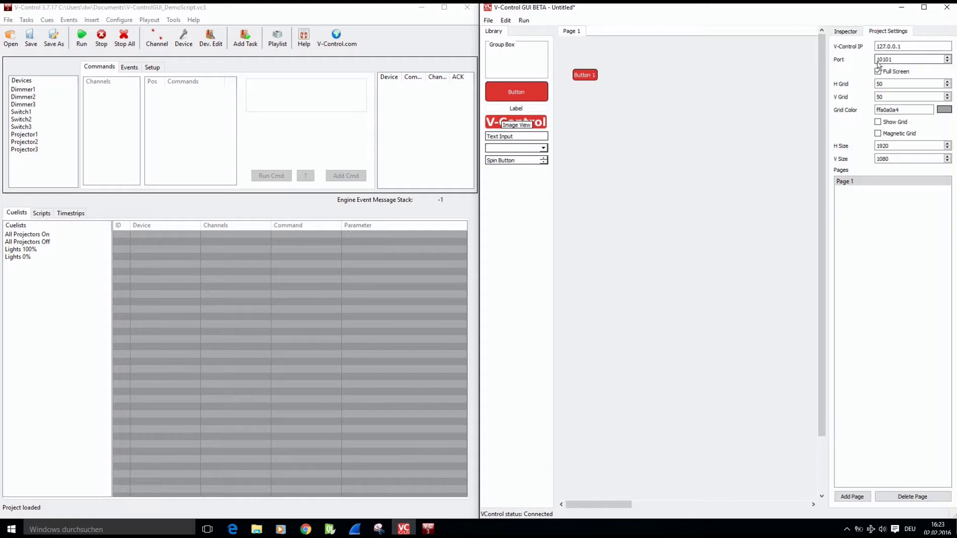
left_click(877, 72)
left_click(524, 21)
left_click(527, 33)
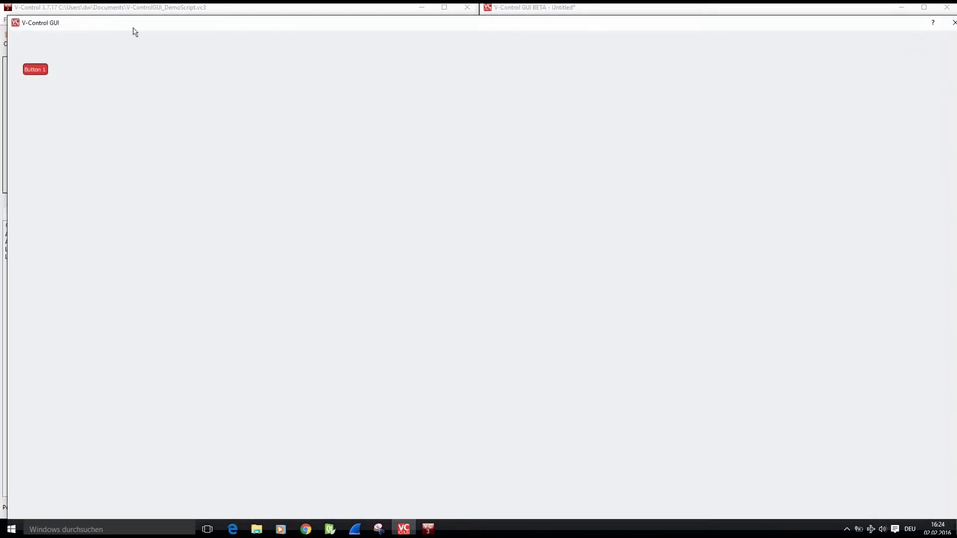
mouse_move(134, 25)
left_mouse_down()
mouse_move(135, 14)
mouse_move(118, 9)
mouse_move(138, 17)
mouse_move(117, 19)
left_mouse_up()
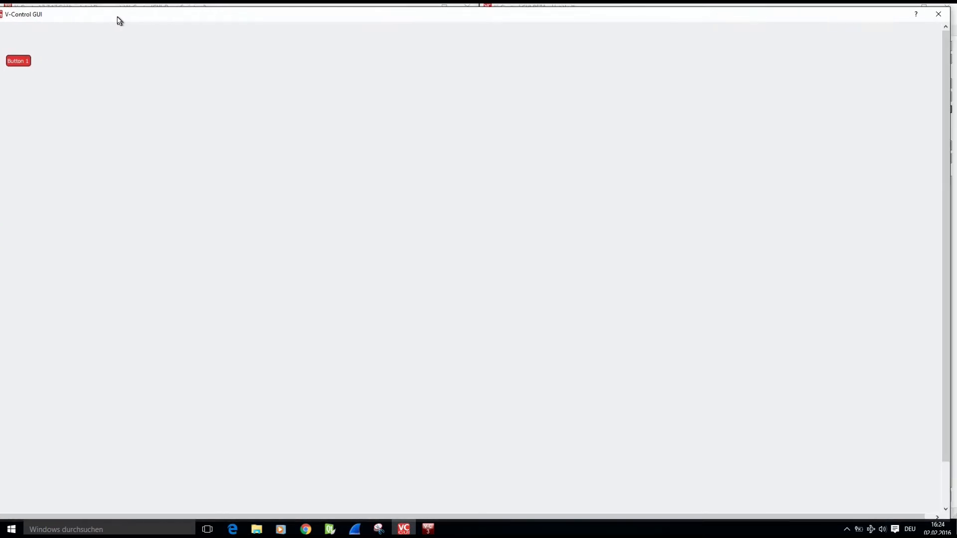
left_click(934, 19)
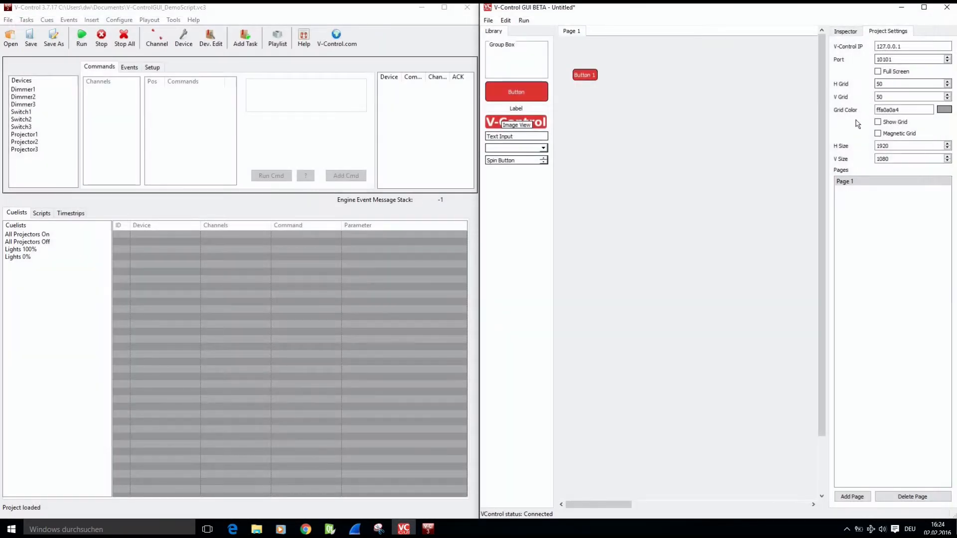
Preview the running GUI in full-screen mode, exit it, and turn the full-screen setting back off.
left_click(877, 72)
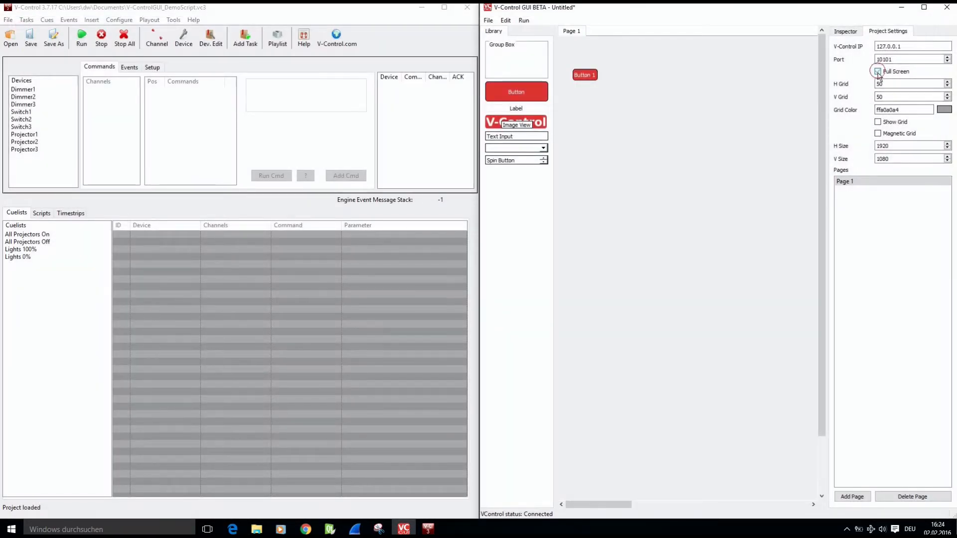
left_click(523, 19)
left_click(534, 32)
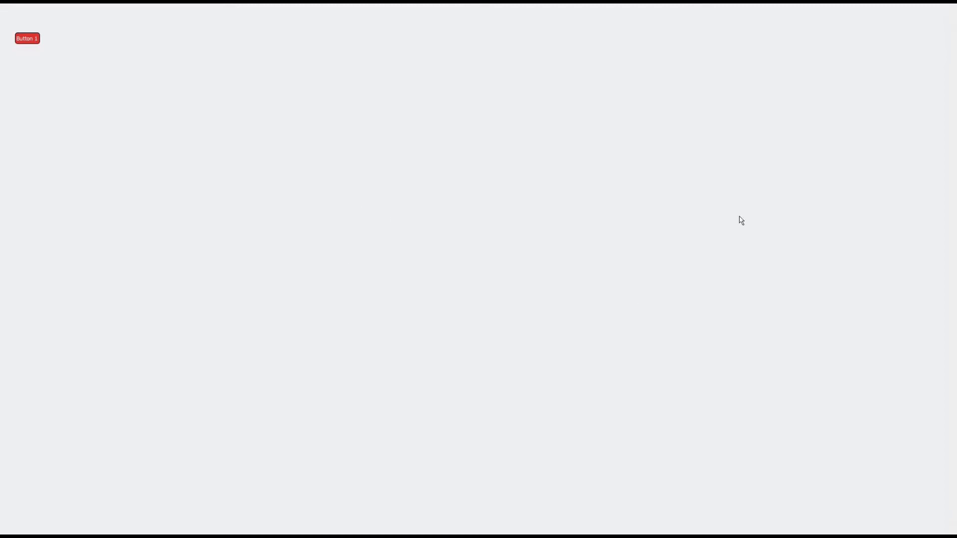
key("Escape")
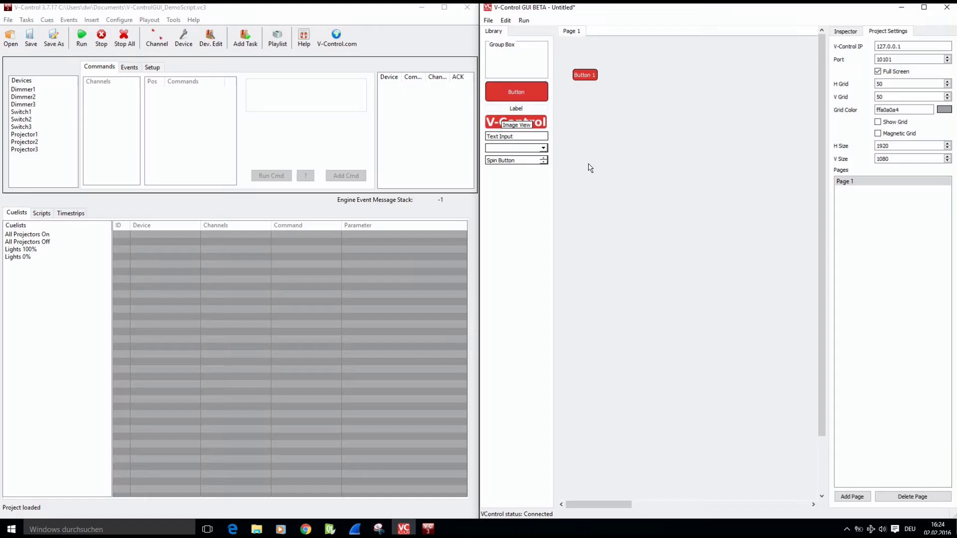
left_click(877, 71)
Show the page grid and set both its horizontal and vertical spacing to 25.
left_click(877, 122)
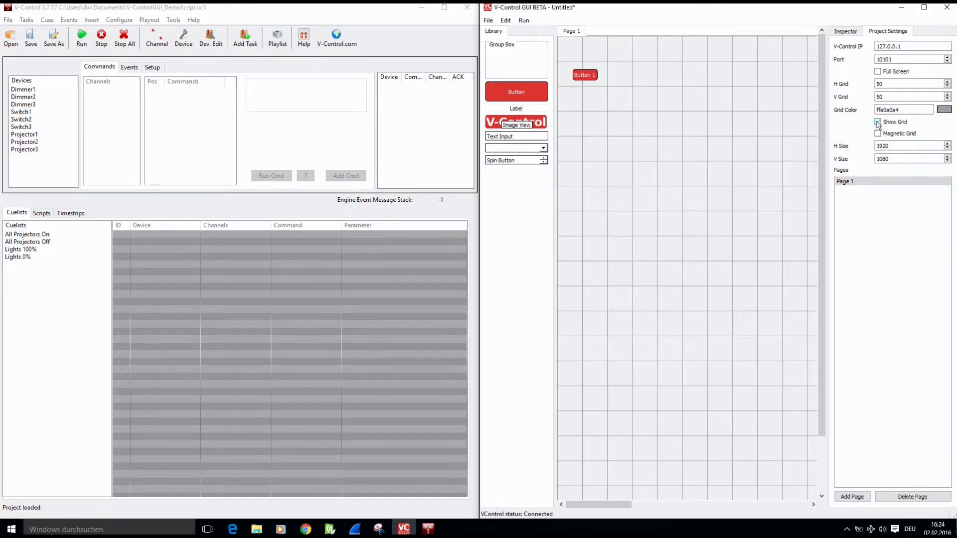
double_click(885, 84)
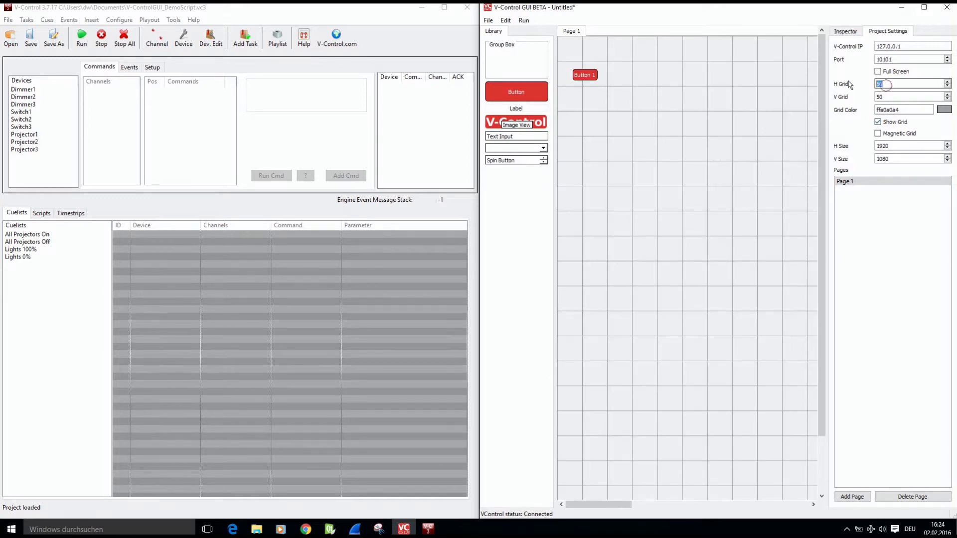
type("25")
double_click(882, 97)
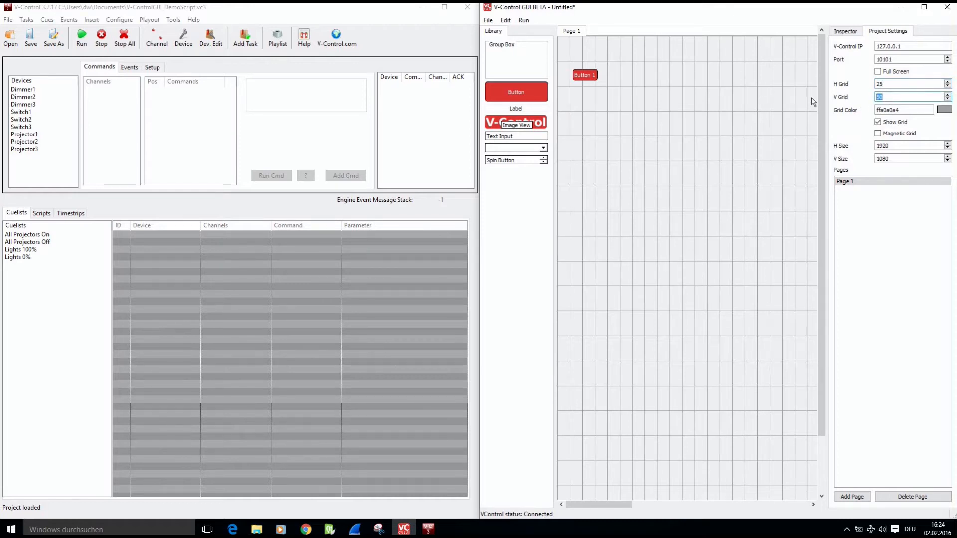
key("Return")
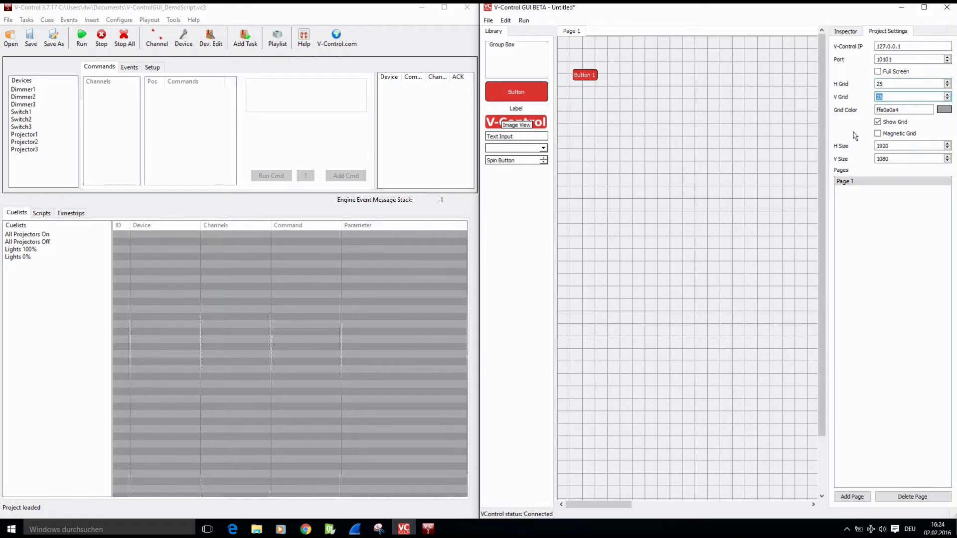
Change the grid color to the purple basic color #aa55ff.
left_click(944, 109)
left_click(643, 208)
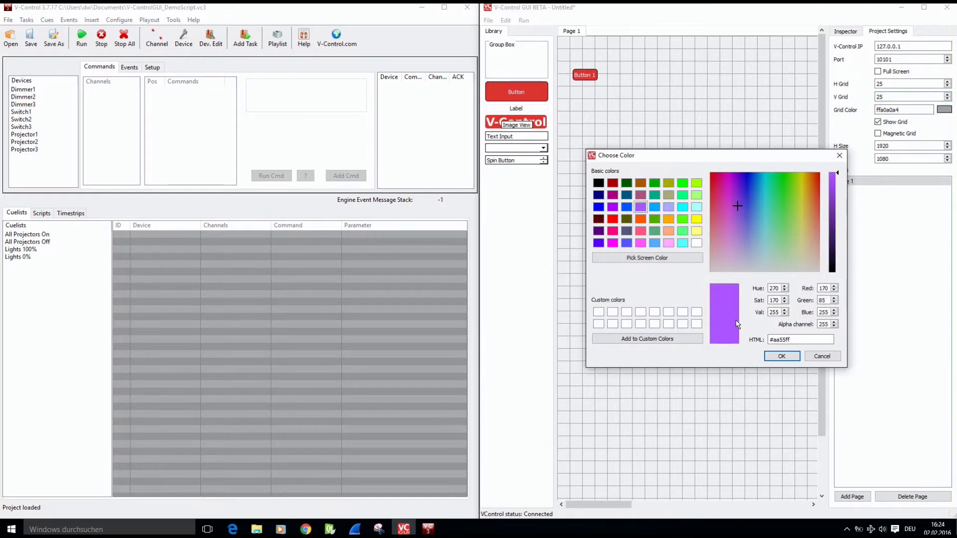
left_click(781, 355)
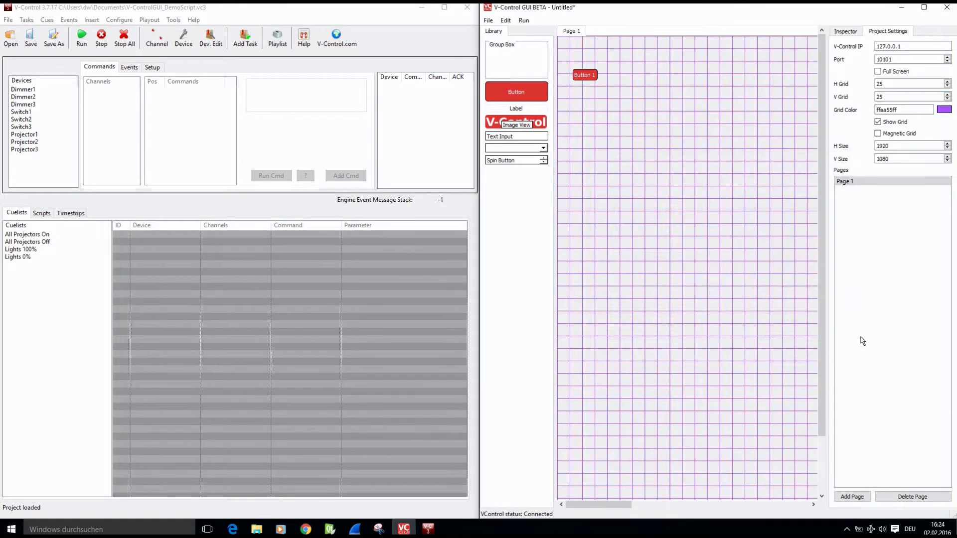
Enable the magnetic grid, snap Button 1 to the grid lines, and enlarge it to about four by two cells.
left_click(877, 133)
left_click_drag(583, 77, 580, 72)
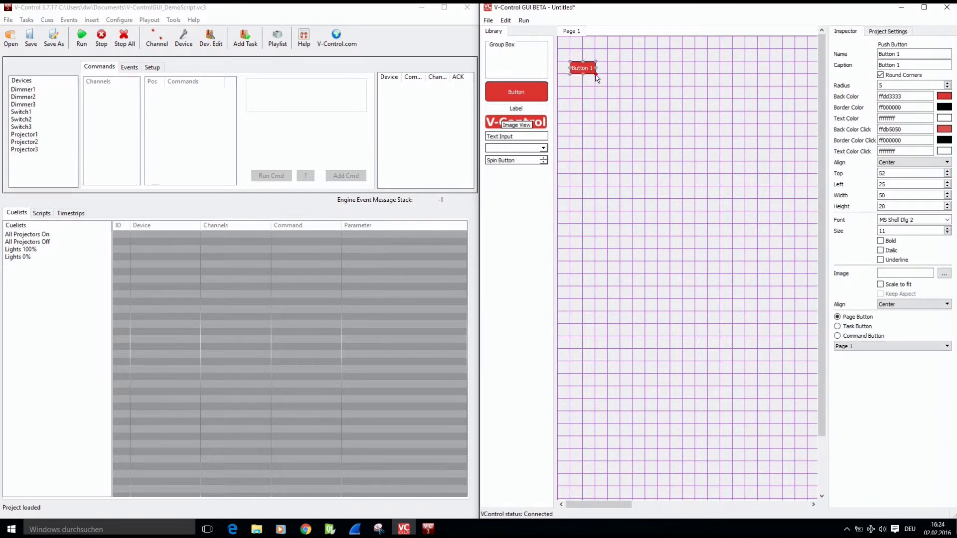
left_click(596, 69)
left_click(591, 68)
mouse_move(595, 69)
left_mouse_down()
mouse_move(620, 69)
mouse_move(595, 87)
left_mouse_up()
Delete Button 1 from Page 1.
left_click(881, 32)
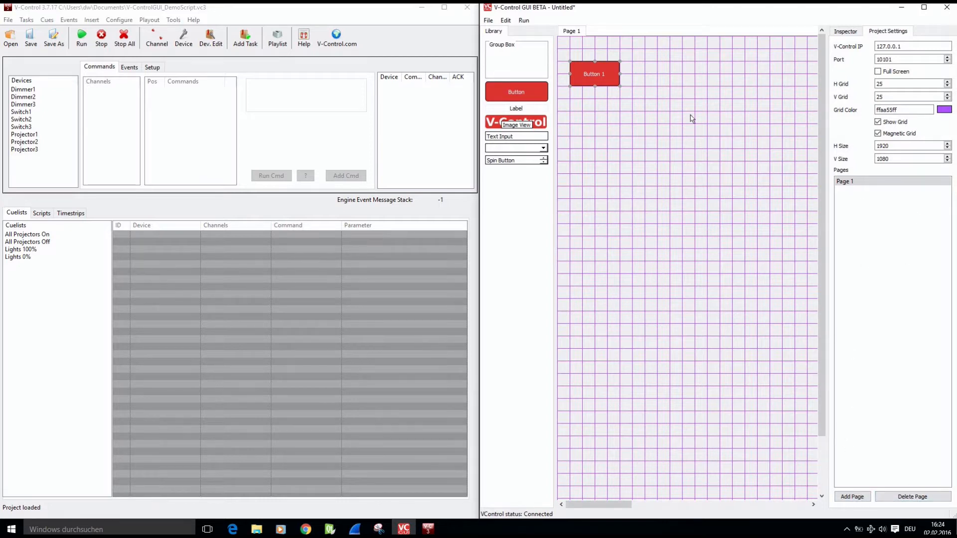
left_click(580, 69)
key("Delete")
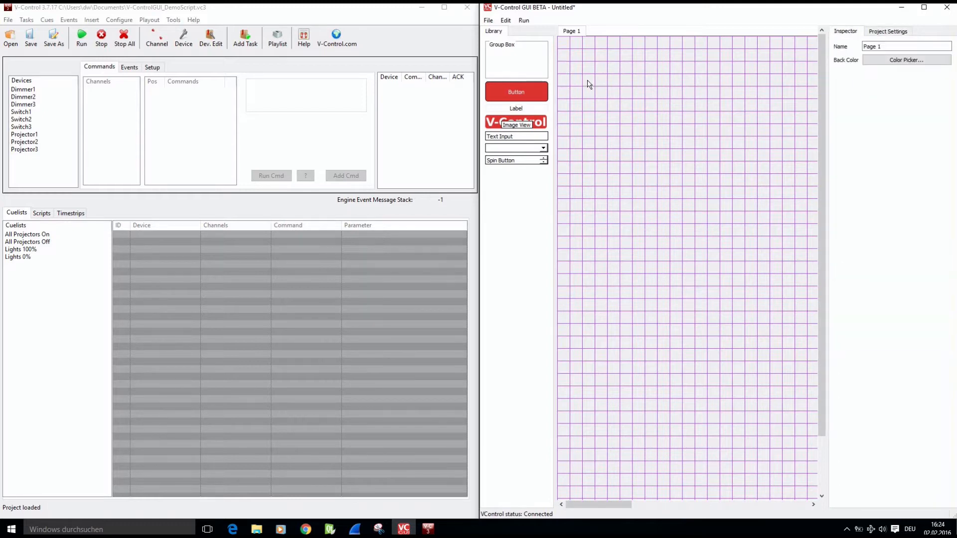
Add a second page to the project and select Page 1 in the page list.
left_click(887, 32)
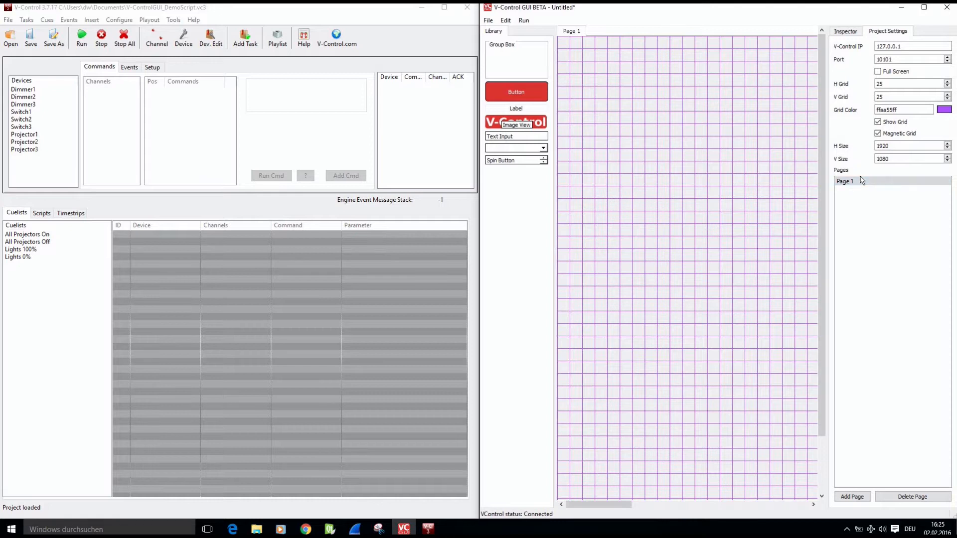
left_click(851, 496)
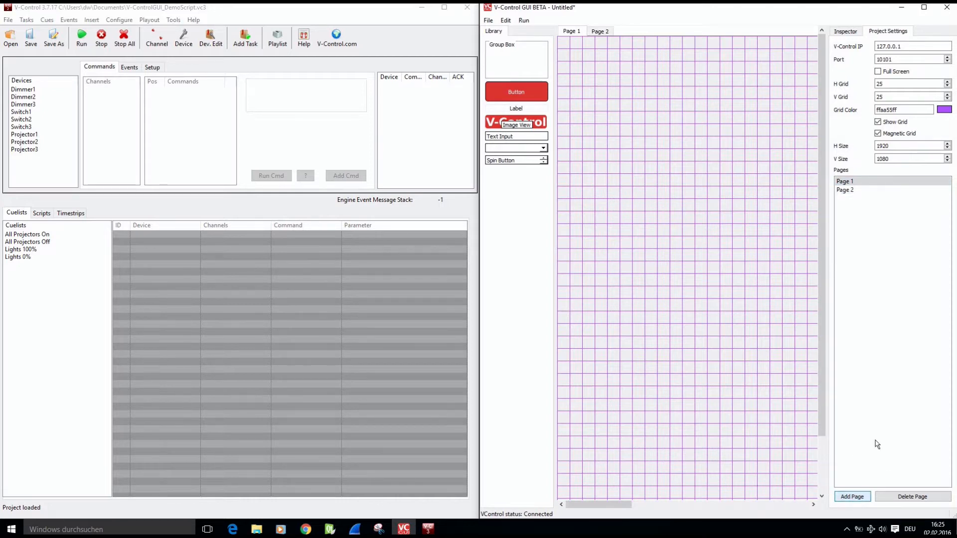
left_click(851, 182)
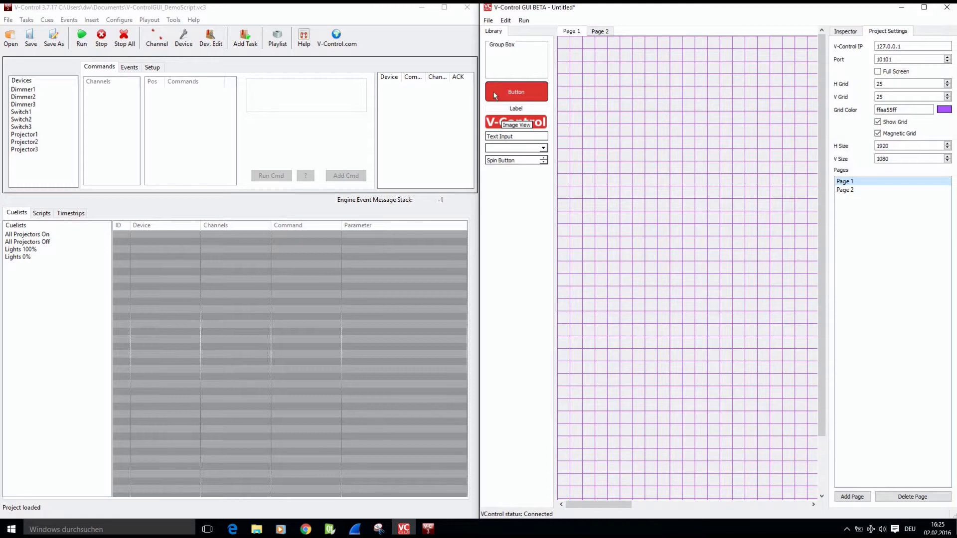
Place a new button about 96 by 49 near the upper-left of Page 1 and caption it "Page 2".
left_click_drag(502, 92, 630, 86)
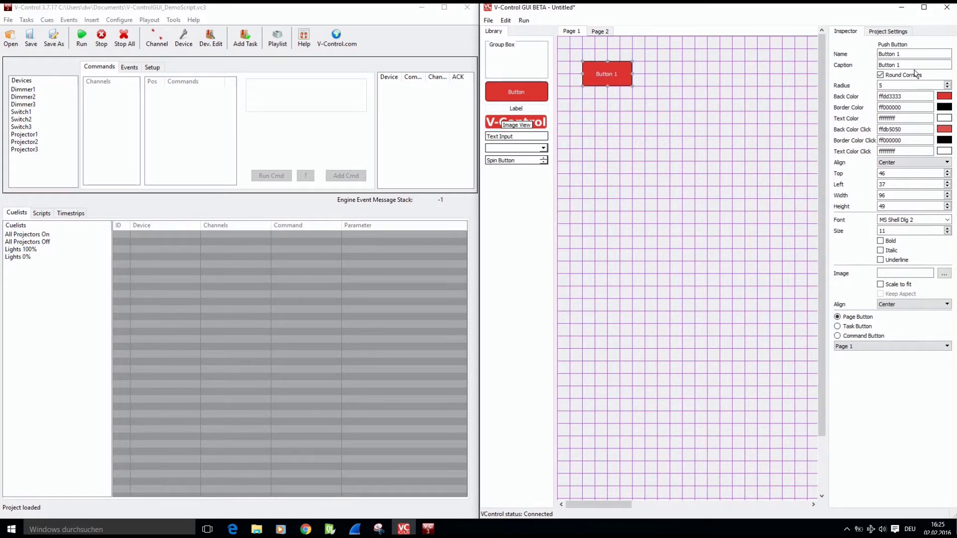
left_click_drag(901, 65, 773, 61)
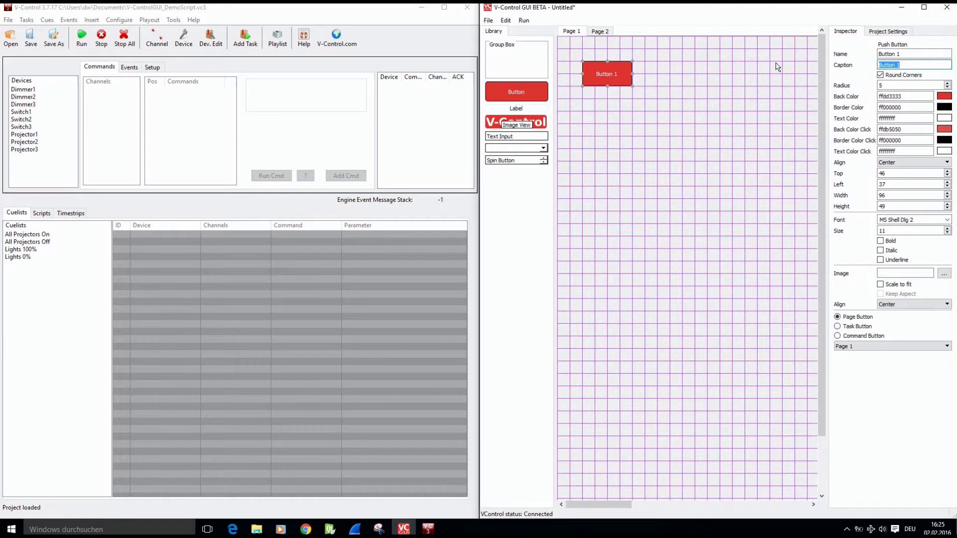
type("Page 2")
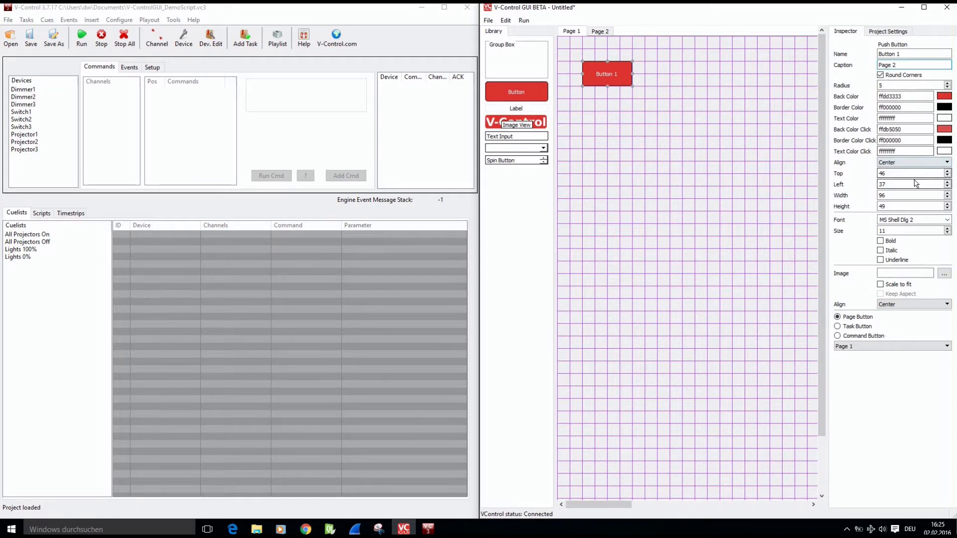
Try right alignment for the button's caption and return it to Center.
left_click(912, 162)
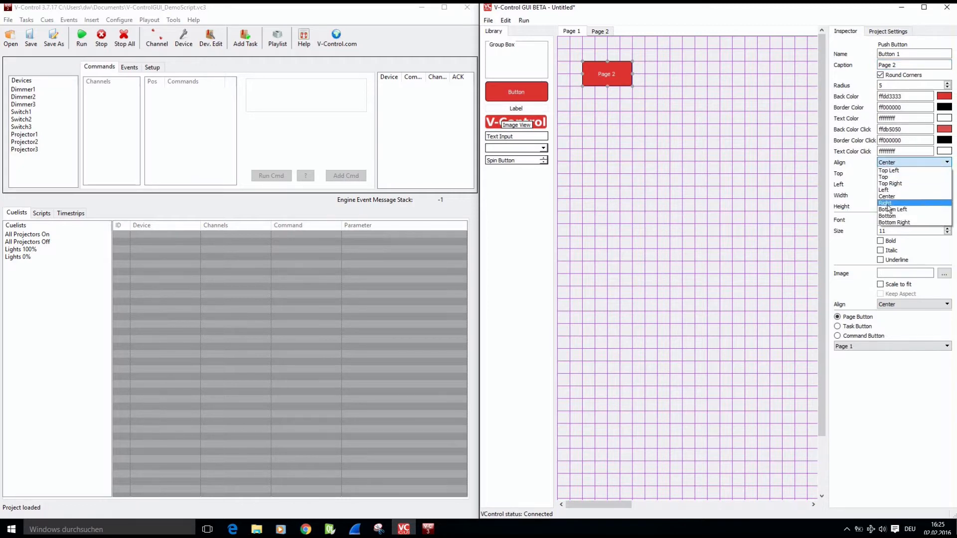
left_click(885, 203)
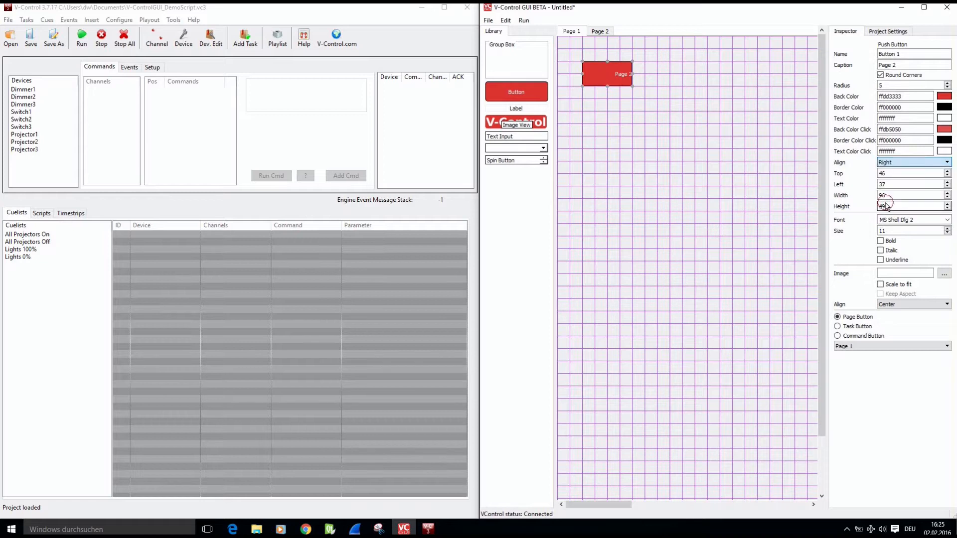
left_click(892, 163)
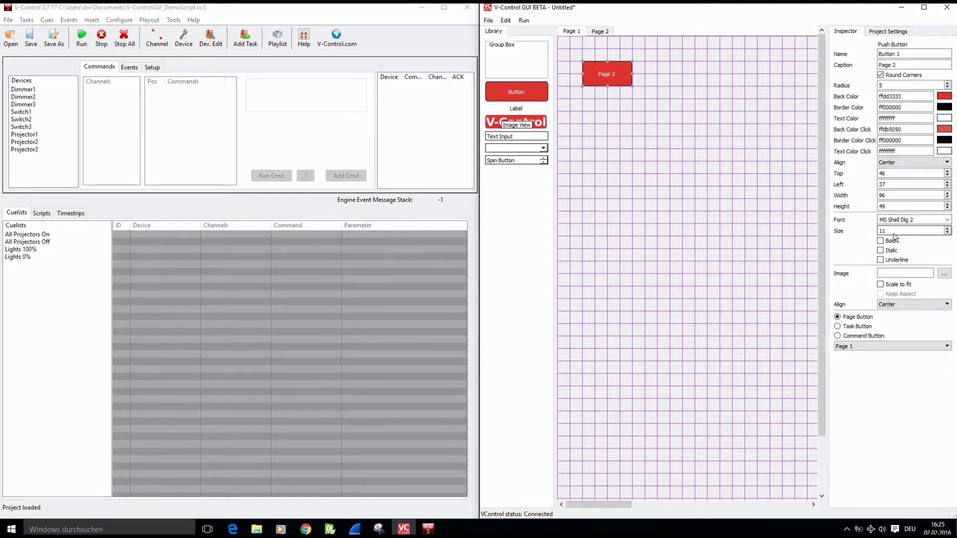
Set the button caption's font size to 20 and make it bold.
left_click_drag(898, 232, 839, 227)
type("20")
left_click(880, 241)
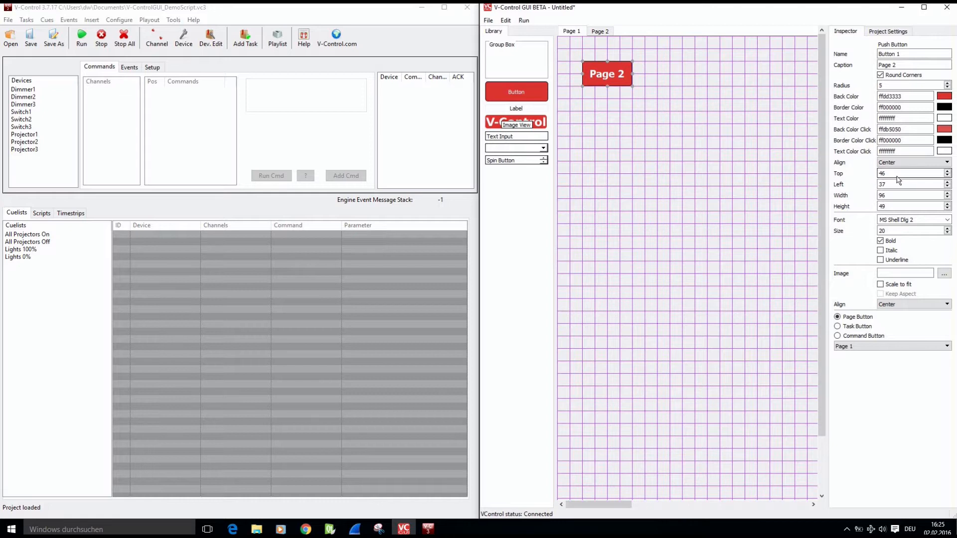
Increase the Page 2 button's top position in several grid-snapped increments.
left_click(947, 173)
left_click(947, 172)
left_click(946, 172)
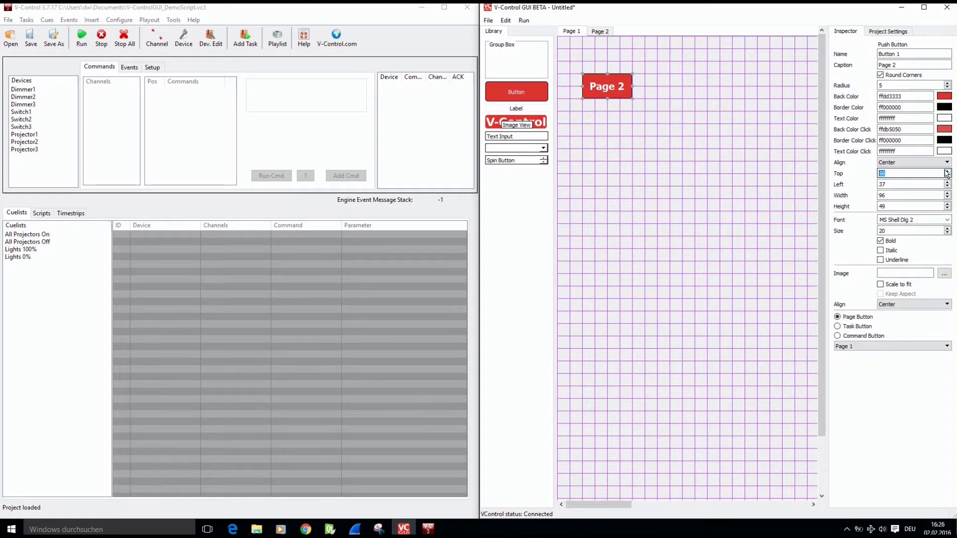
Turn off the magnetic grid and nudge the Page 2 button slightly upward to a top position of about 98.
left_click(887, 31)
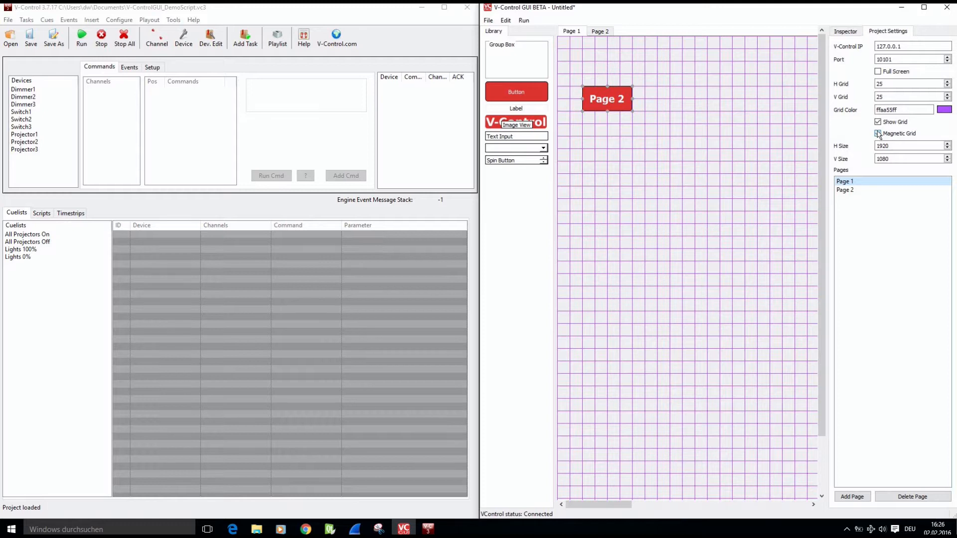
left_click(877, 133)
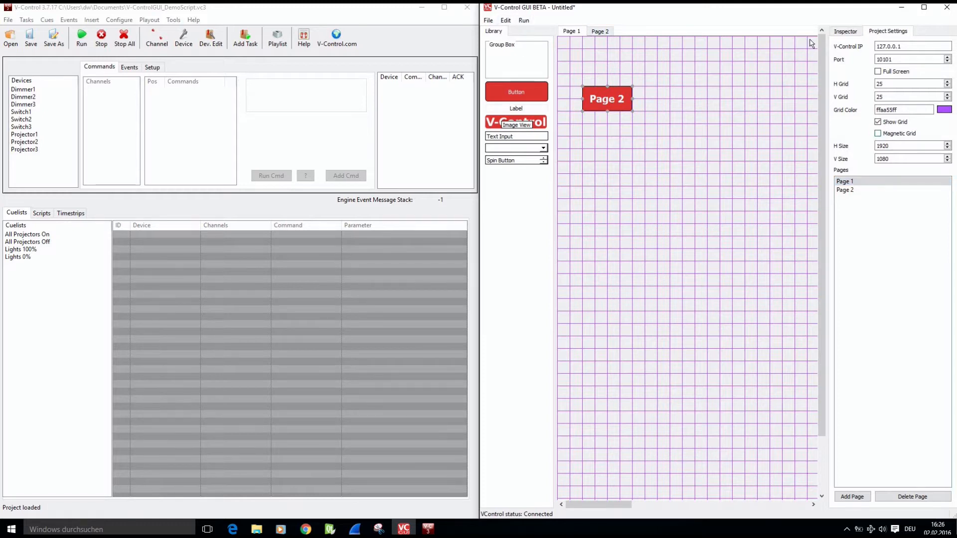
left_click_drag(618, 99, 618, 98)
Lower the Page 2 button's top position to 89 in single-unit increments.
left_click(845, 31)
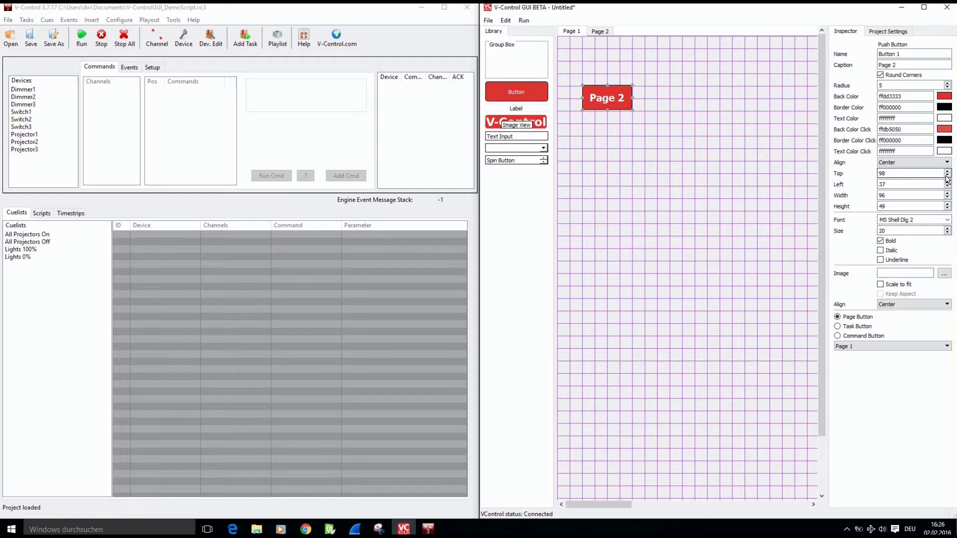
double_click(946, 175)
left_click(946, 176)
left_click(946, 176)
left_click(946, 176)
left_click(946, 175)
left_click(946, 176)
left_click(946, 176)
left_click(946, 176)
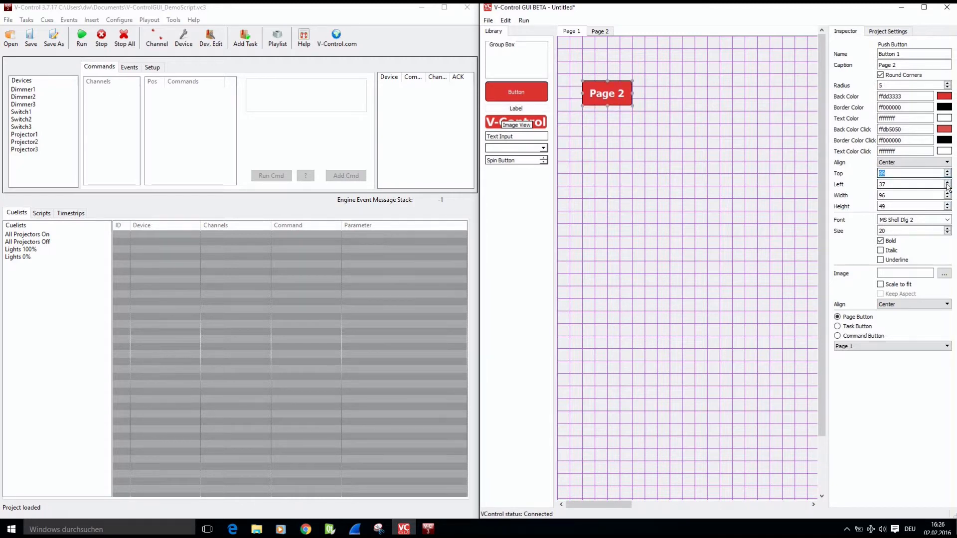
Decrease the Page 2 button's left position by a few units, and increase it again past its starting value.
left_click(947, 186)
left_click(947, 187)
left_click(947, 186)
left_click(947, 186)
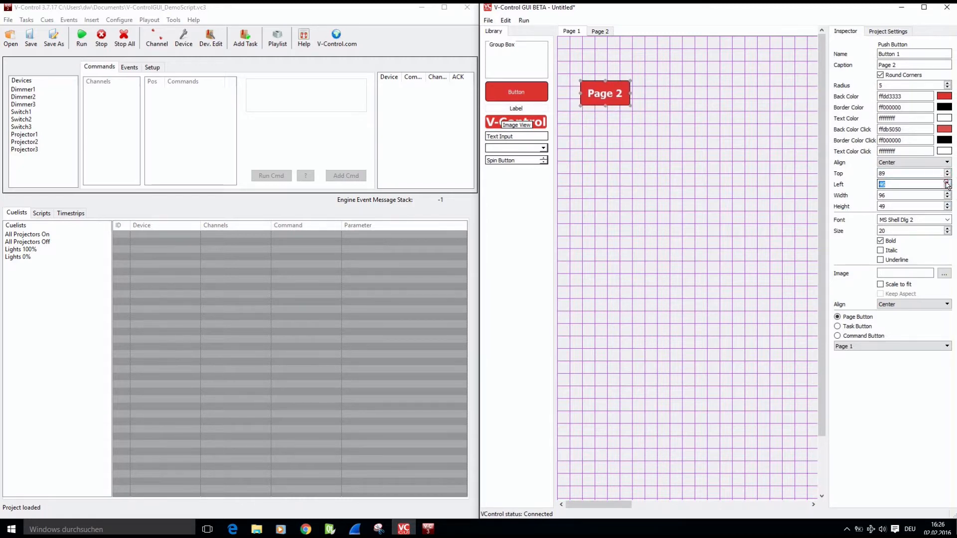
left_click(946, 182)
left_click(947, 182)
left_click(946, 183)
left_click(947, 182)
left_click(947, 183)
left_click(947, 182)
left_click(947, 182)
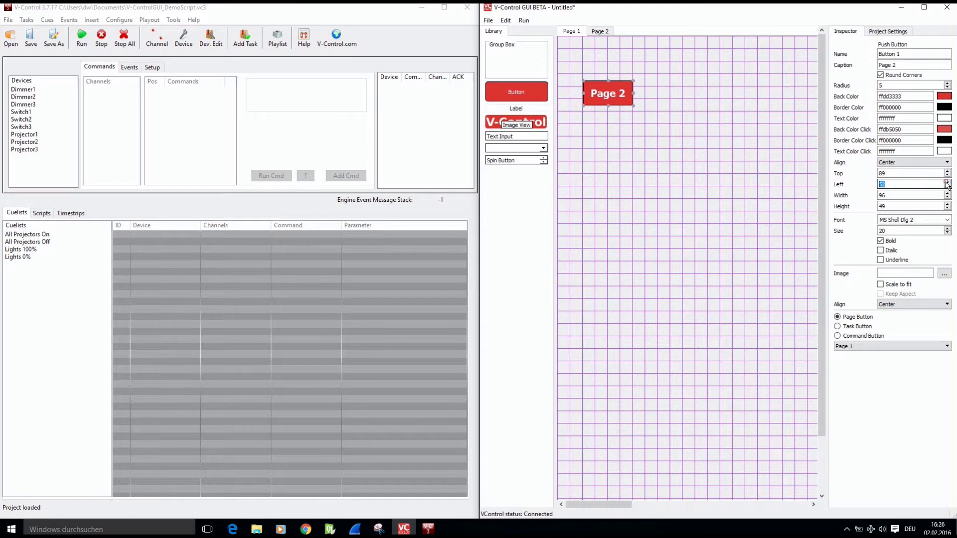
Turn the magnetic grid back on and snap the Page 2 button to the grid at top 75, left 50.
left_click(891, 33)
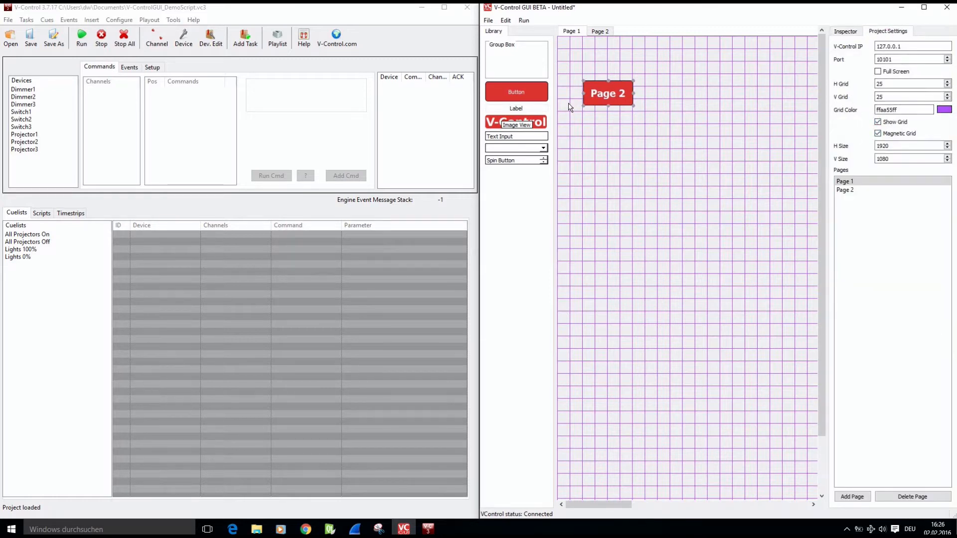
left_click_drag(594, 95, 593, 88)
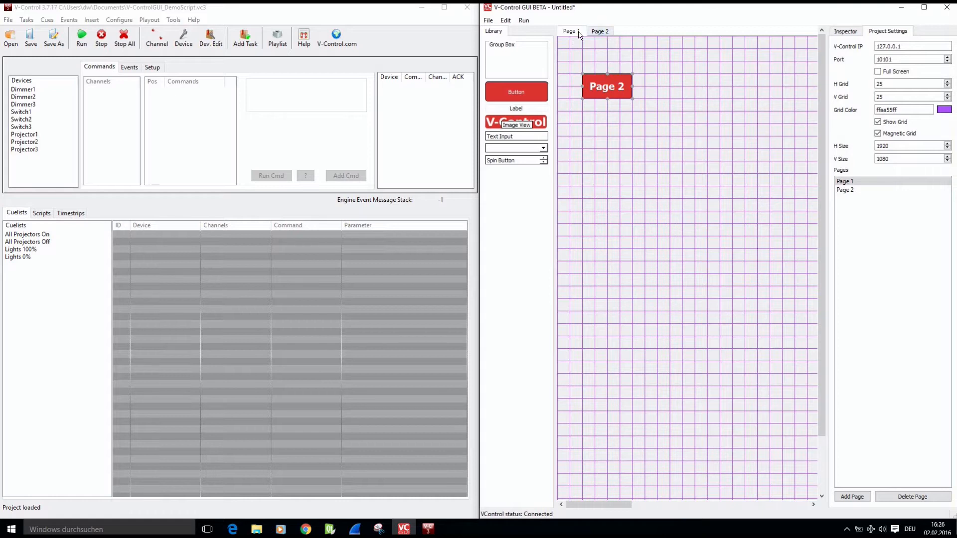
left_click(845, 31)
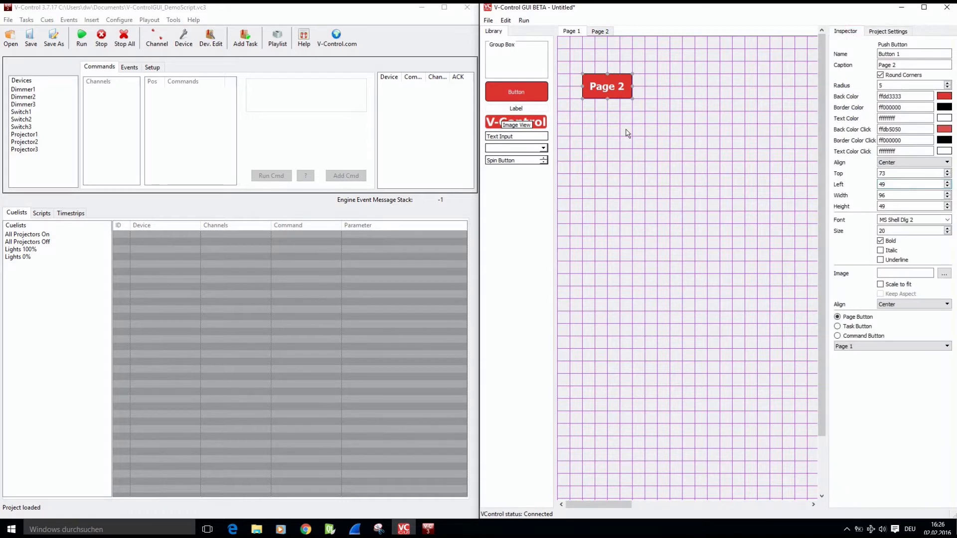
left_click(602, 81)
Look over the image alignment options and set the page button's target to Page 2.
left_click(899, 305)
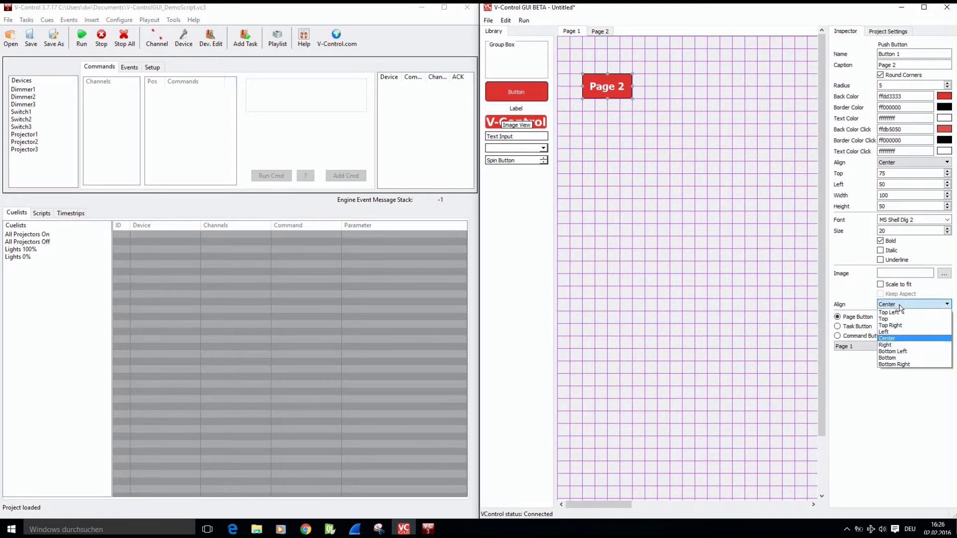
left_click(895, 305)
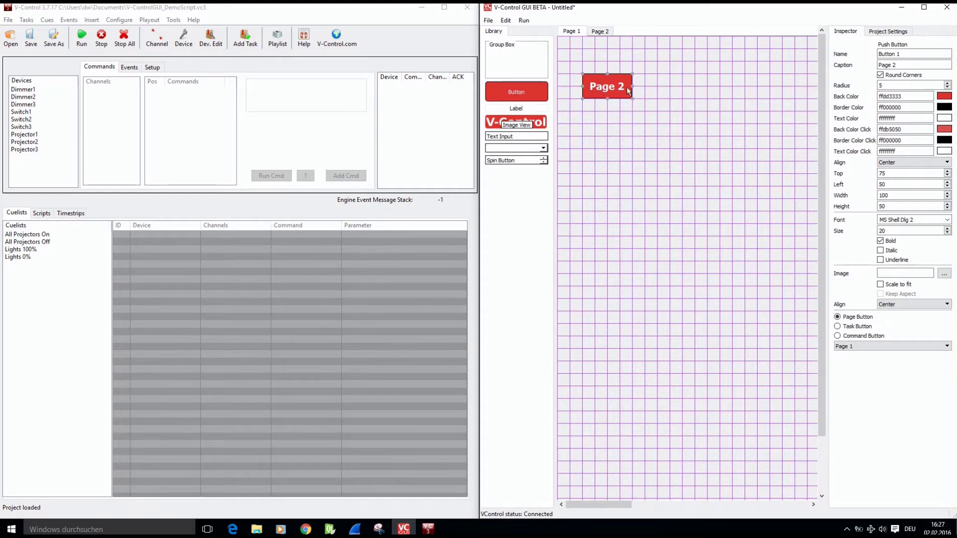
left_click(855, 346)
left_click(850, 362)
Paste a copy of the Page 2 button onto the second page and place it near top 78, left 51.
left_click(599, 32)
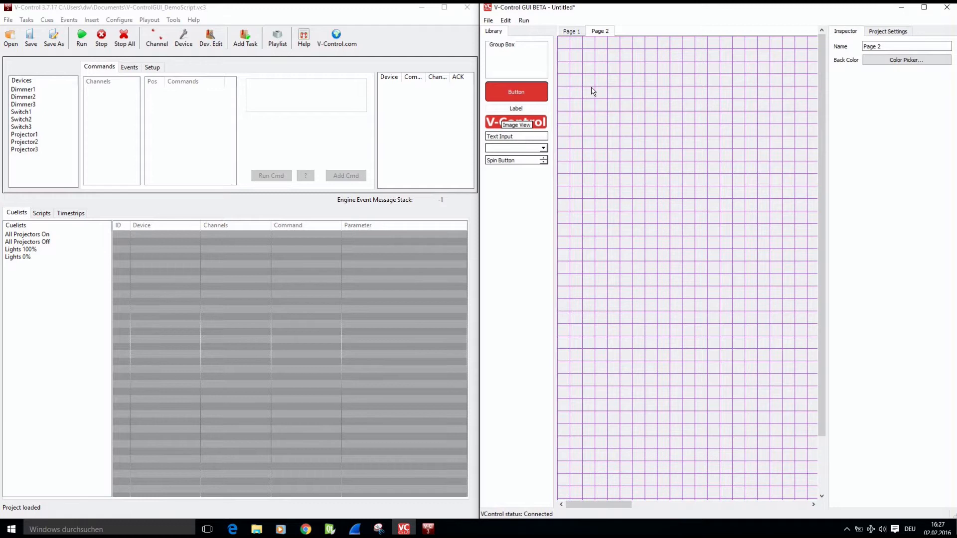
key("ctrl+v")
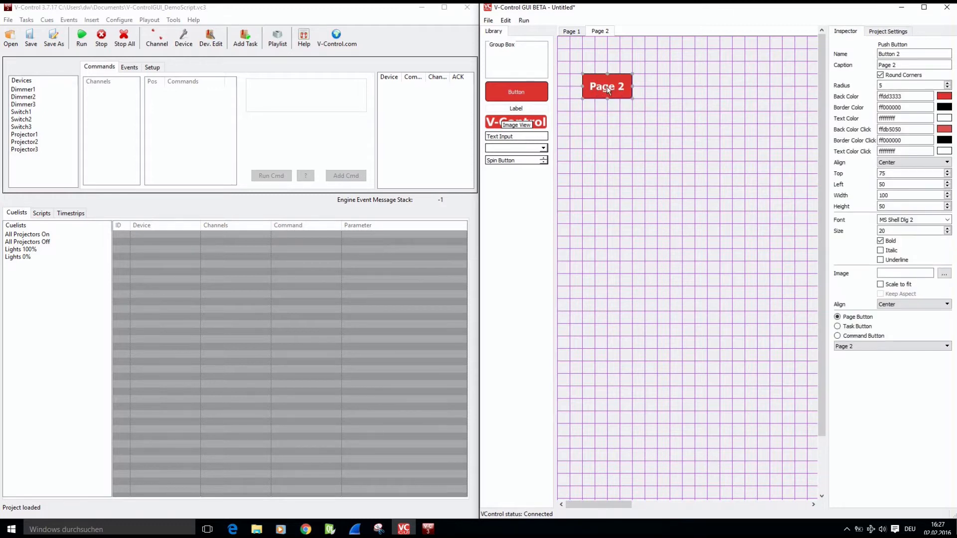
left_click_drag(596, 89, 622, 91)
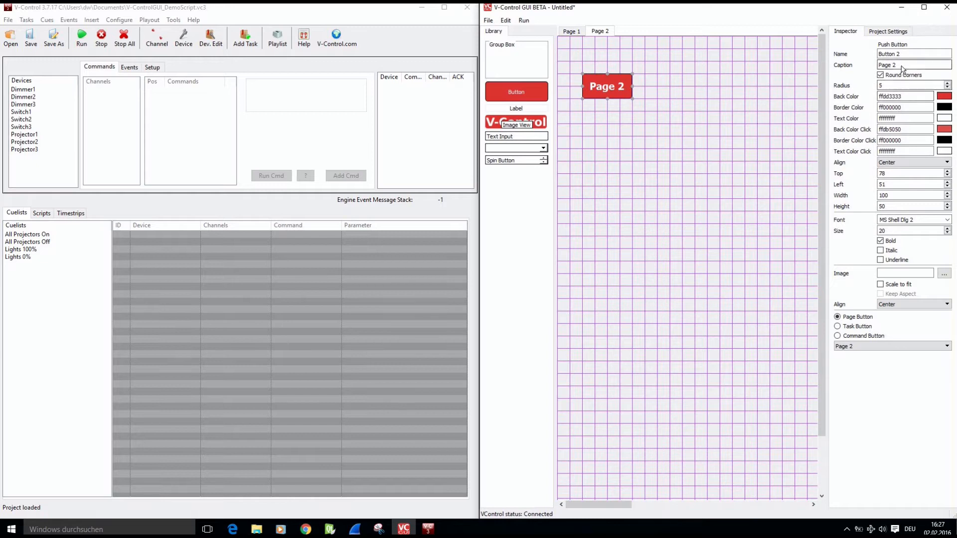
Caption the copied button "Page 1" and set its target page to Page 1.
left_click(922, 67)
left_click(850, 348)
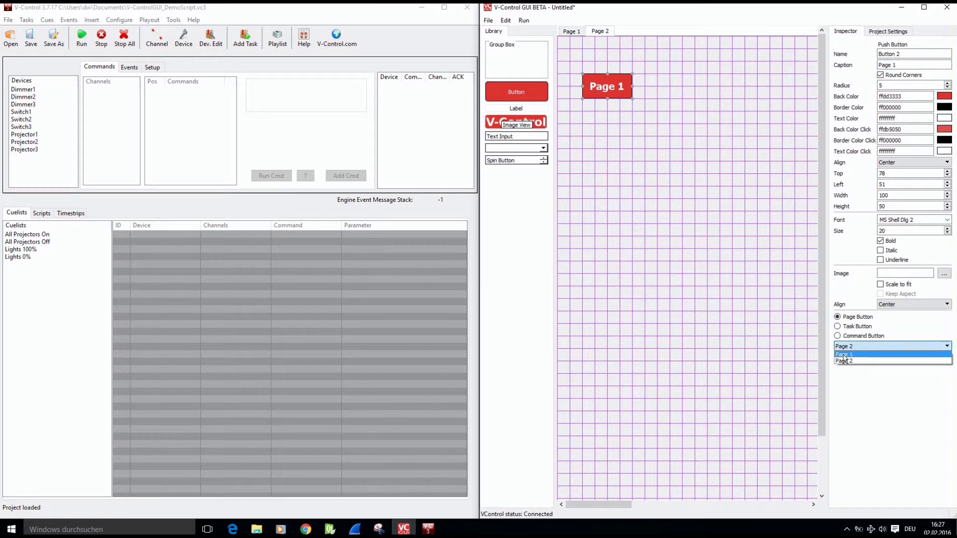
left_click(843, 355)
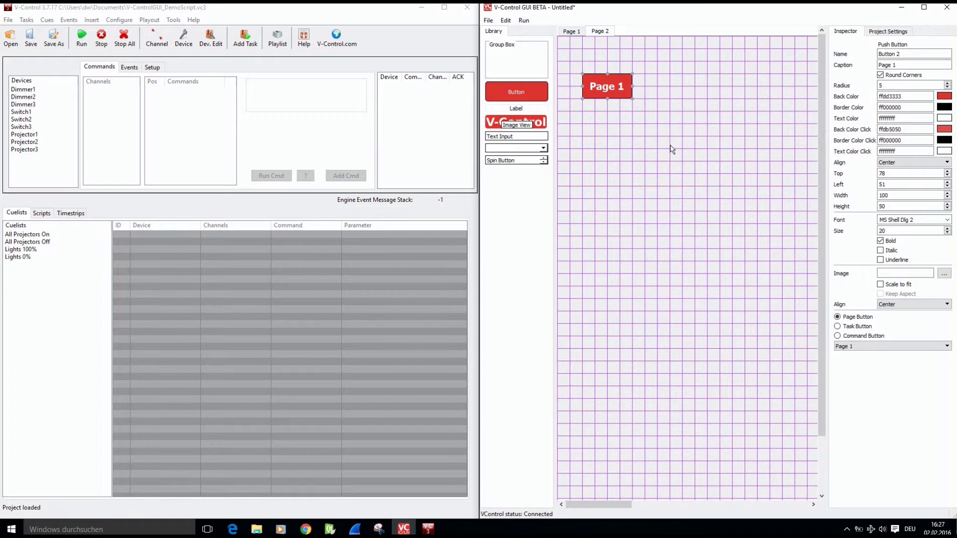
Run the interface from Page 1, test the page navigation buttons, and end the run.
left_click(570, 31)
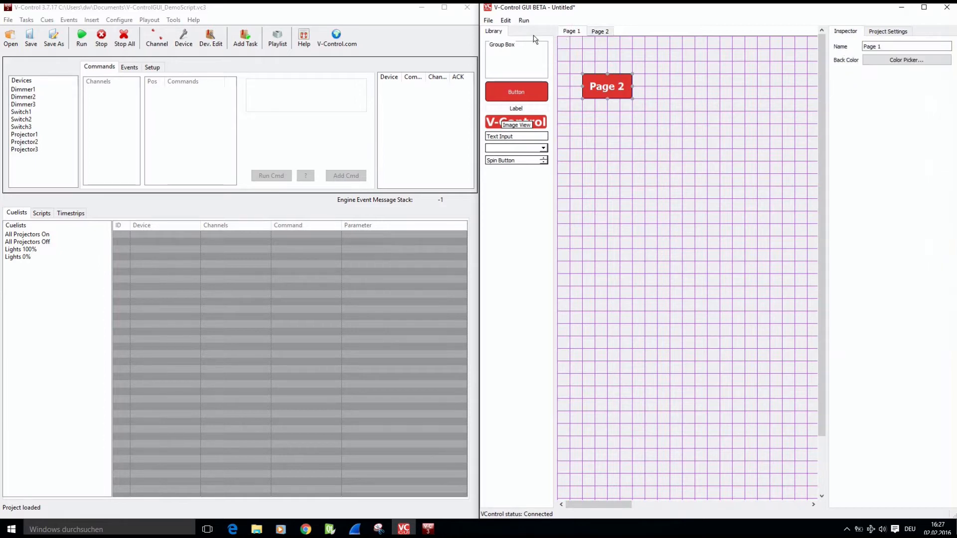
left_click(521, 22)
left_click(532, 33)
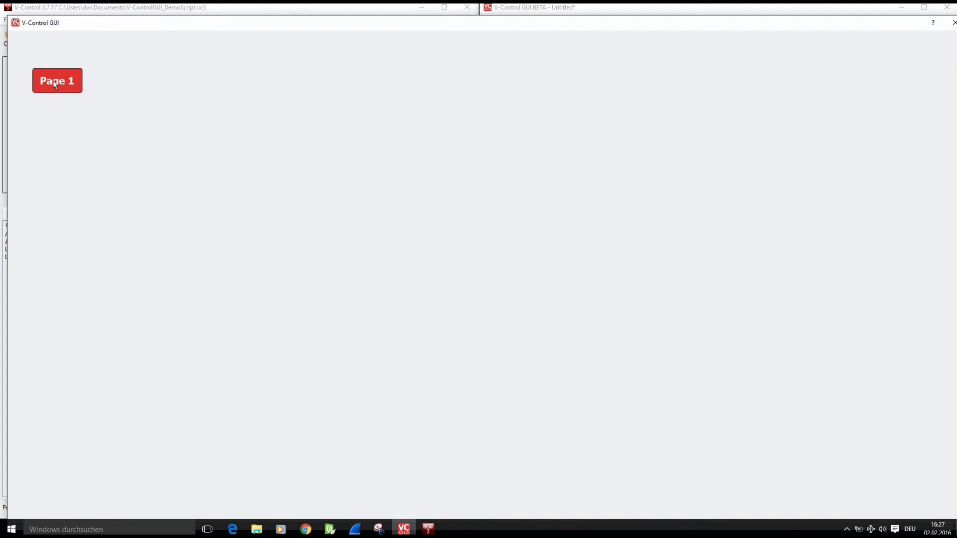
key("Escape")
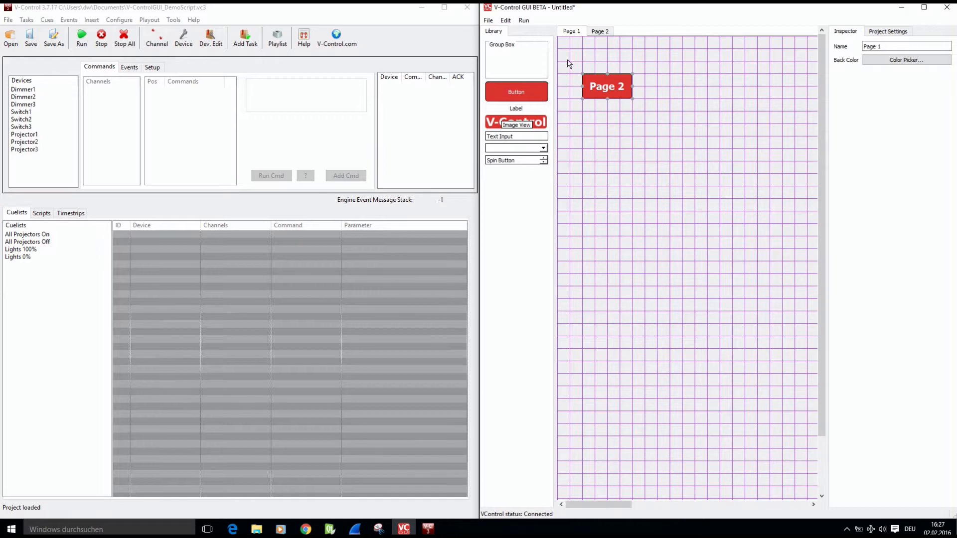
Place a V-Control image on Page 1 at top 150, left 25, and another on Page 2 at top 75, left 225.
left_click_drag(576, 110, 576, 113)
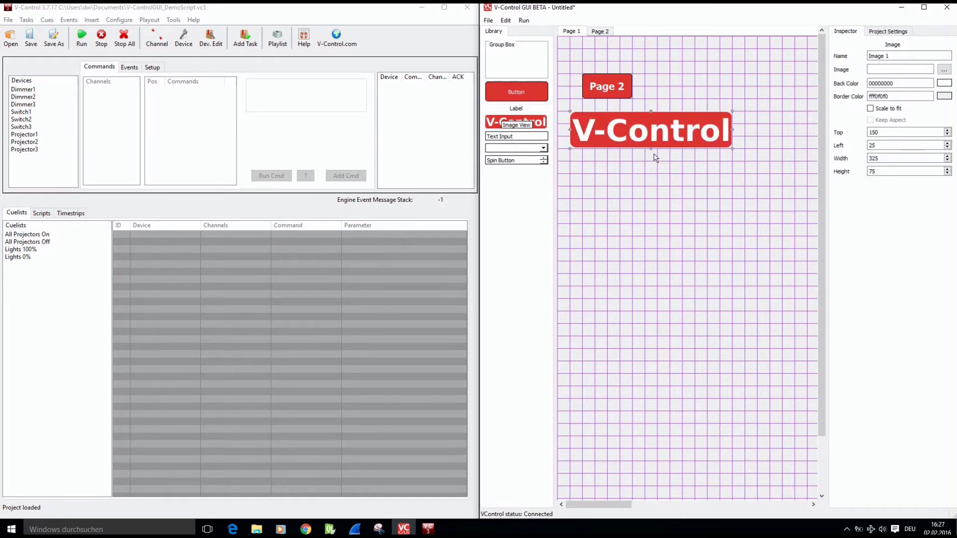
left_click(600, 31)
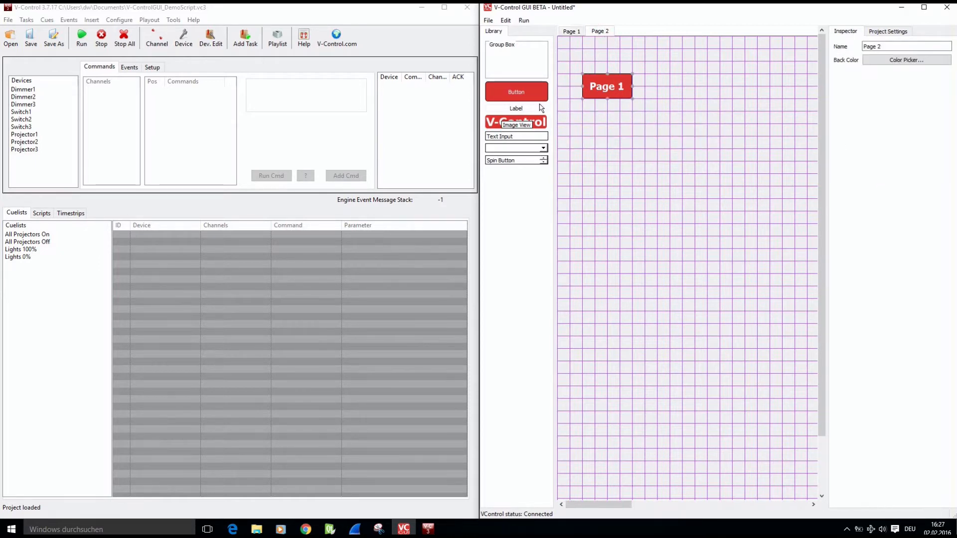
left_click(679, 90)
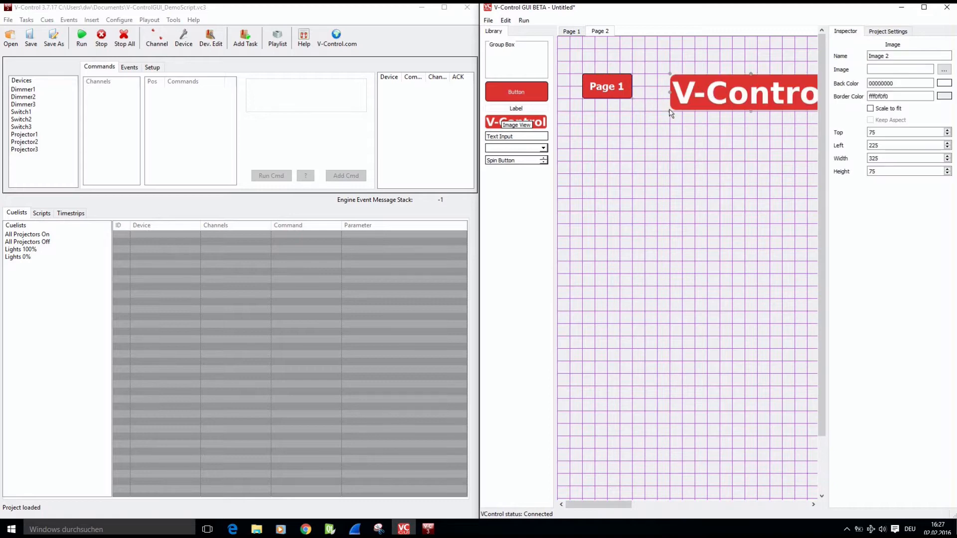
Run the interface again, switch back and forth between the two pages with their buttons, and end the run.
left_click(524, 20)
left_click(529, 36)
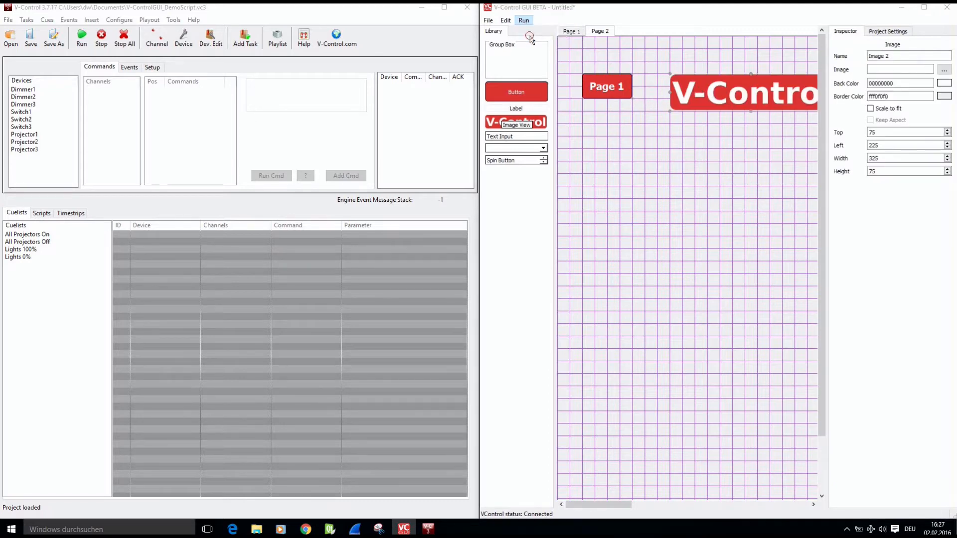
left_click(55, 82)
left_click(54, 82)
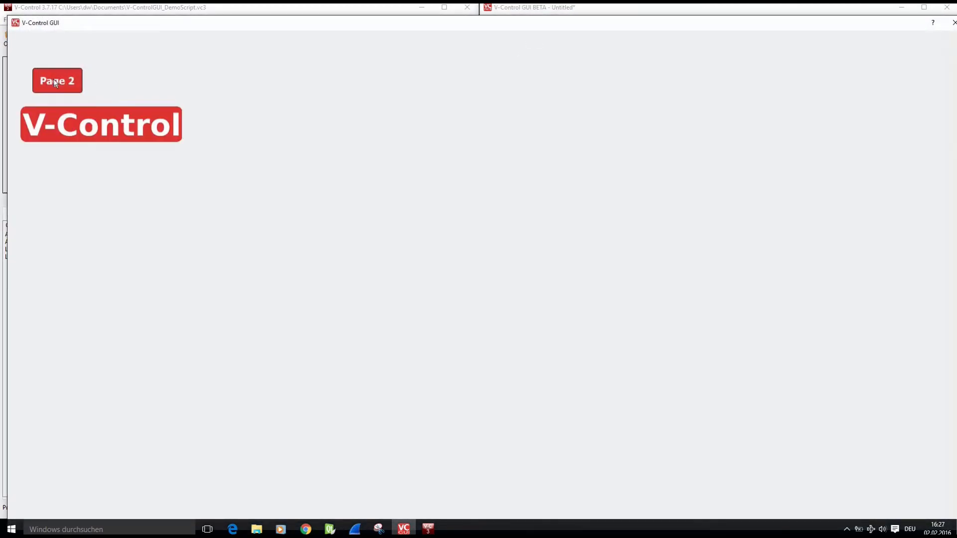
left_click(55, 82)
key("Escape")
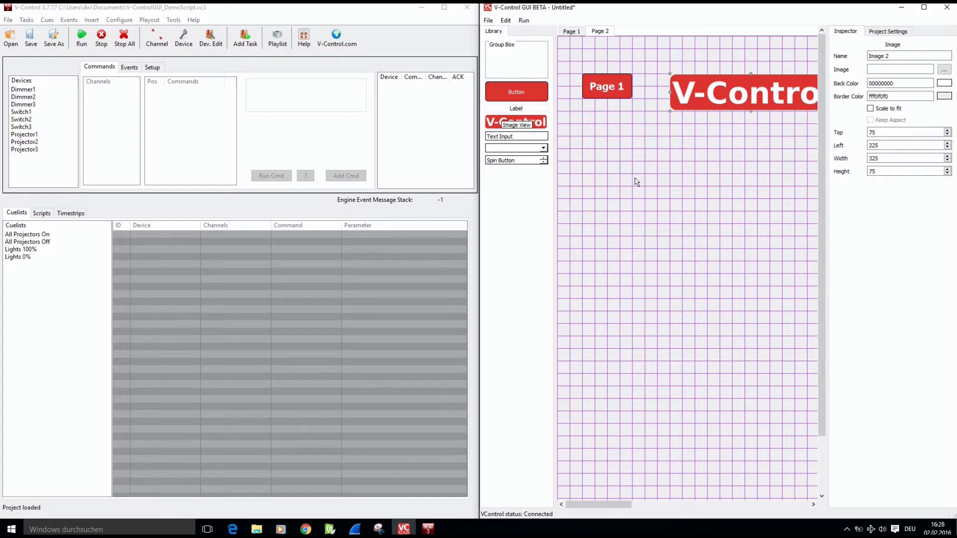
Delete the V-Control image from Page 2 and place a new button about 100 by 51 below the Page 1 button.
key("Delete")
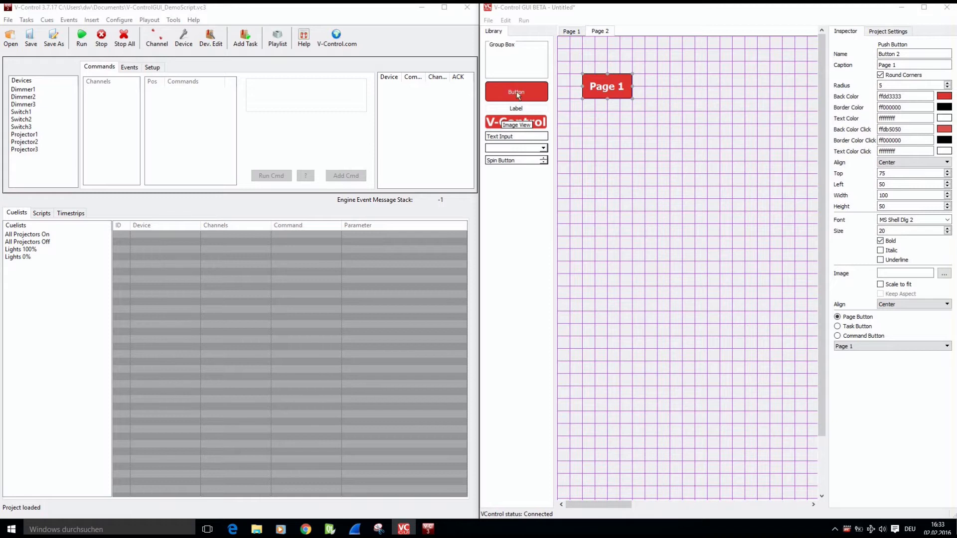
left_click_drag(516, 92, 635, 153)
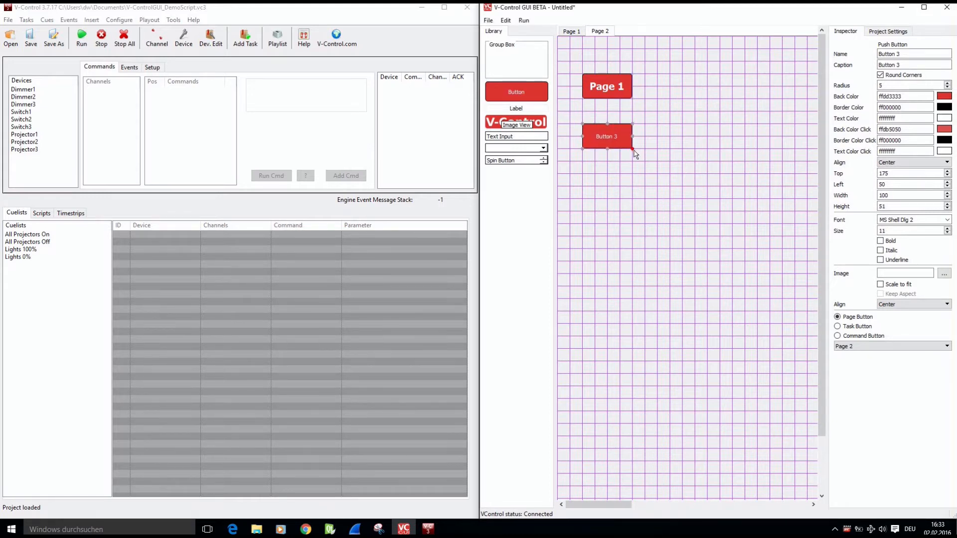
Make the new button a task button that starts the All Projectors On task, trying out the Stop Task option.
left_click(838, 326)
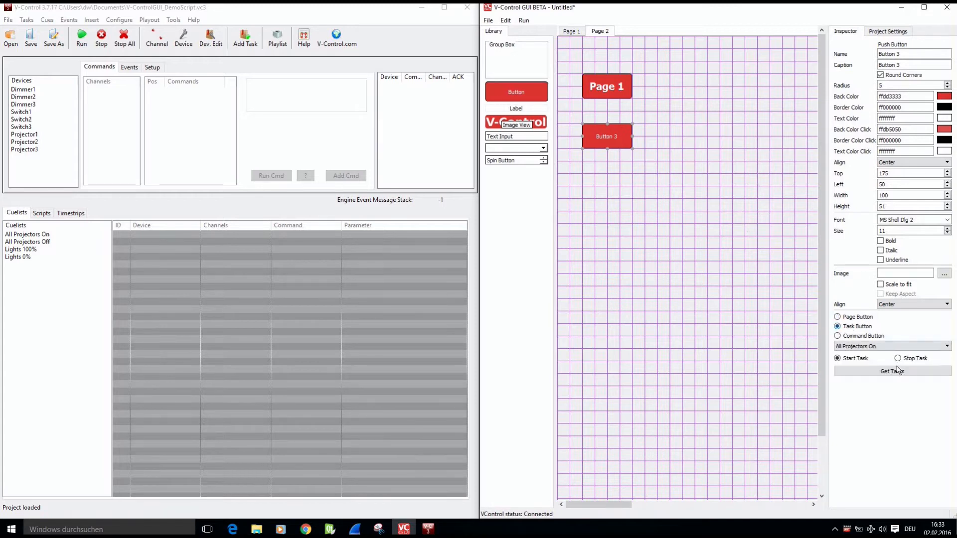
left_click(863, 347)
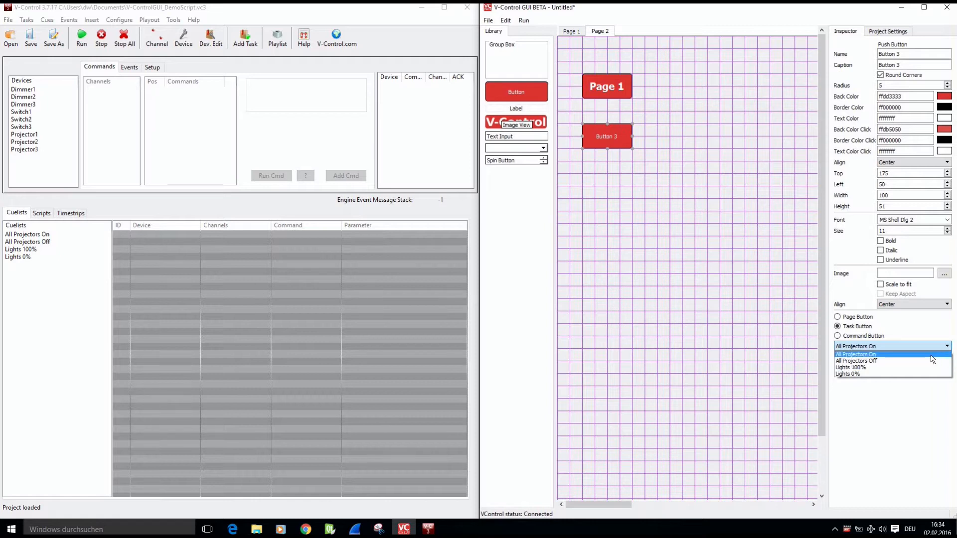
left_click(872, 354)
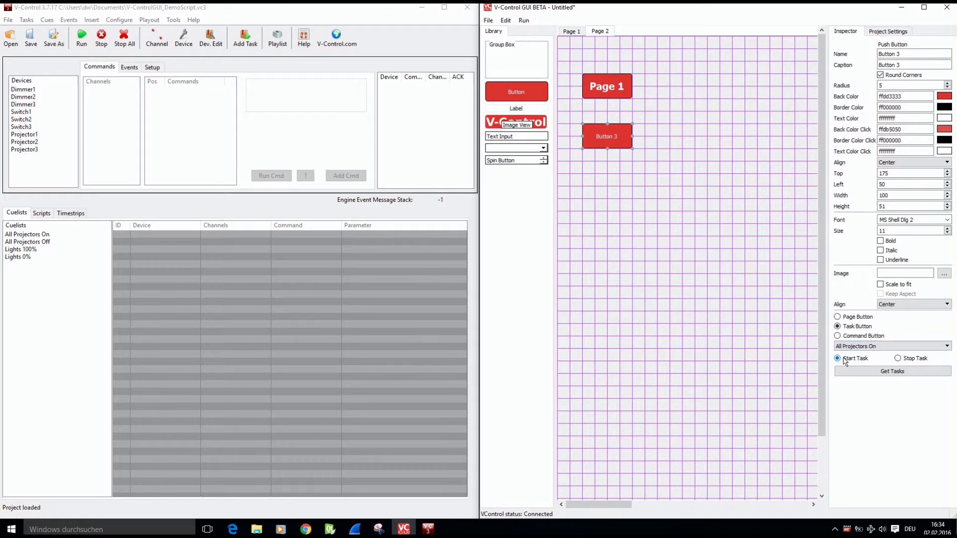
left_click(897, 358)
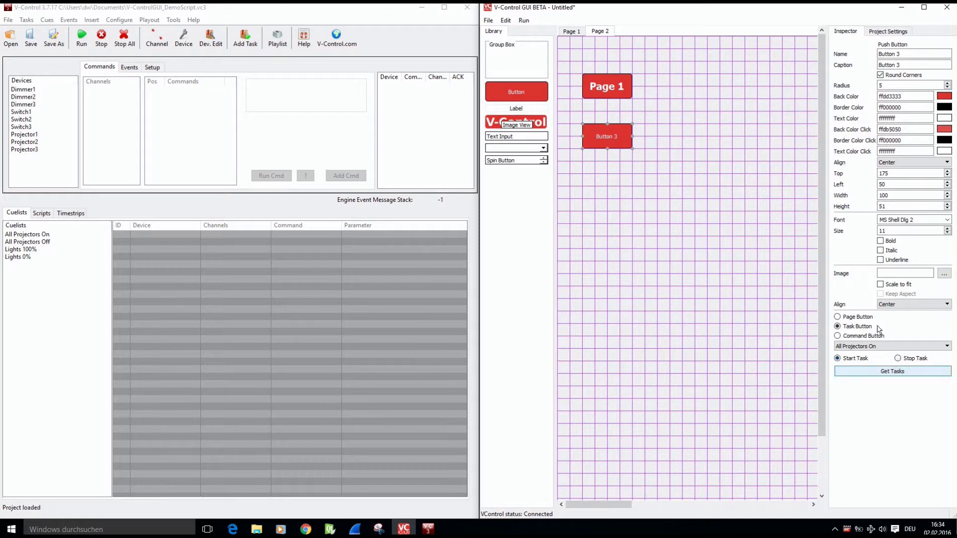
Change the task button's caption to "All Proj. ON".
left_click_drag(907, 64, 801, 63)
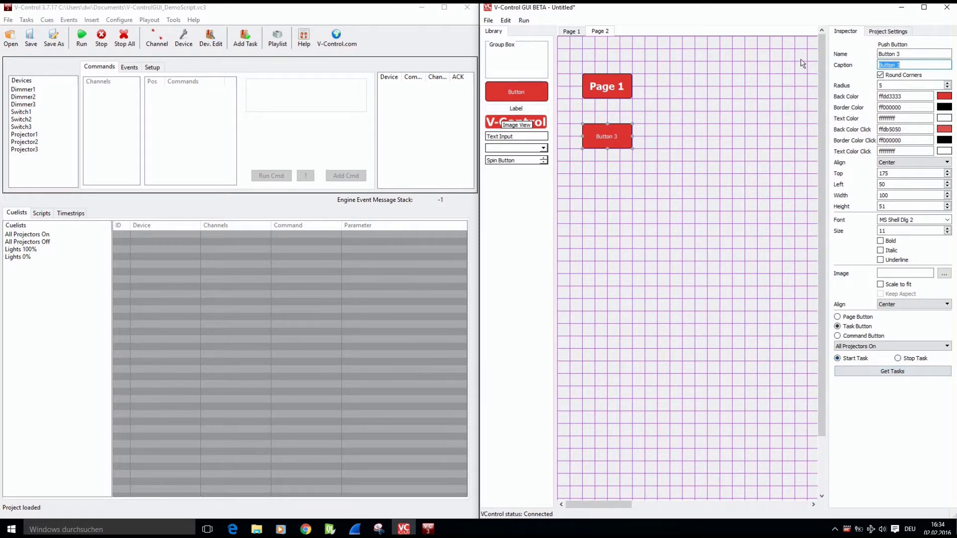
type("All Proj. ON")
key("Return")
Run the interface and place its window beside the V-Control window.
left_click(524, 21)
left_click(532, 34)
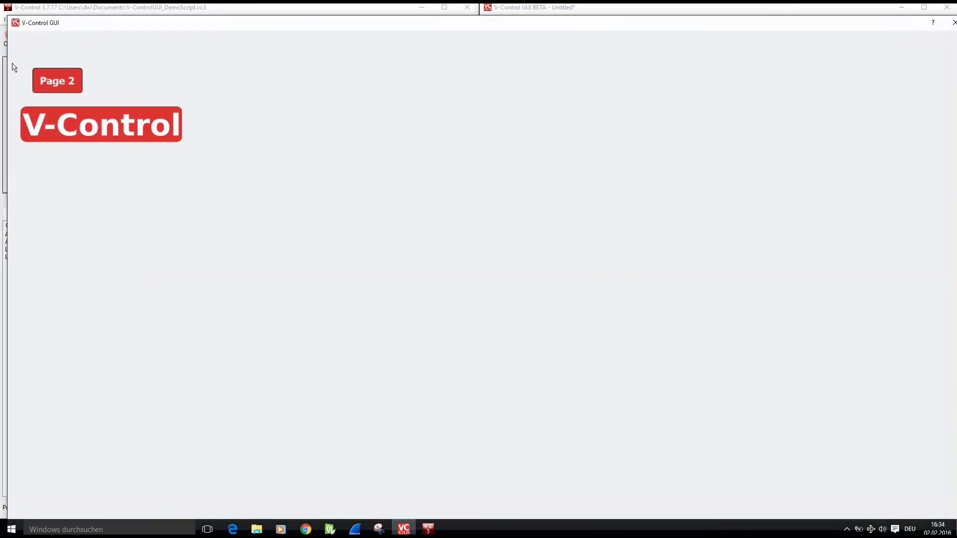
key("super+Right")
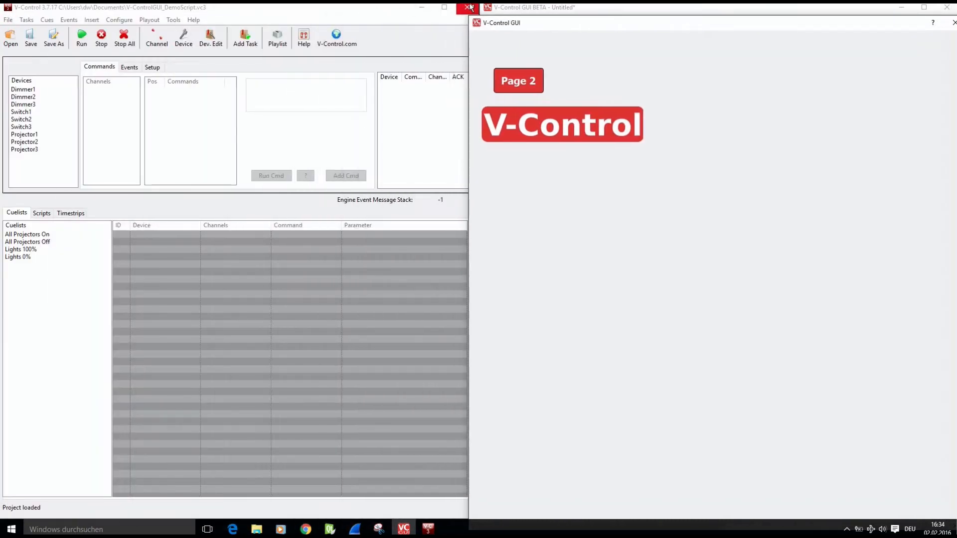
Test the All Proj. ON button on Page 2, check the All Projectors On cuelist in V-Control, and close the running interface.
left_click_drag(469, 4, 497, 8)
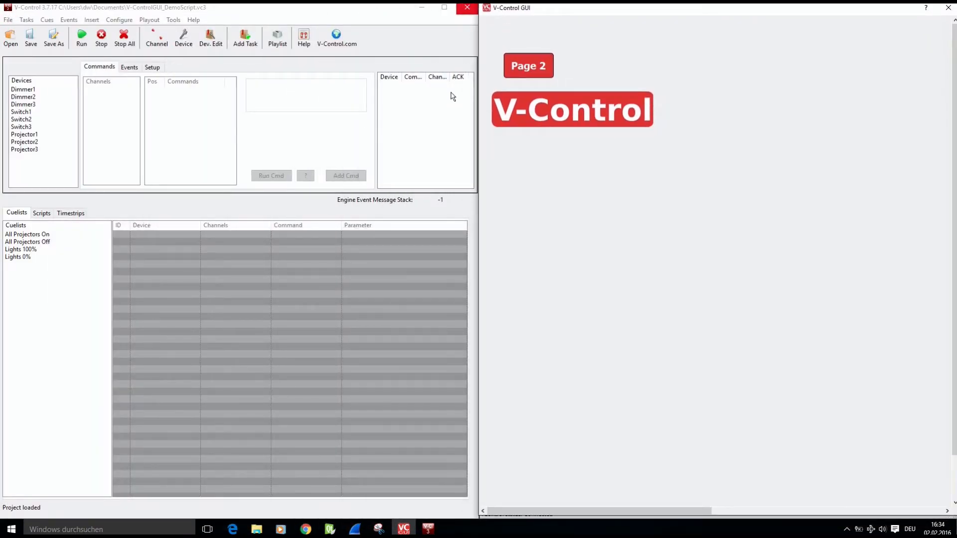
left_click(519, 68)
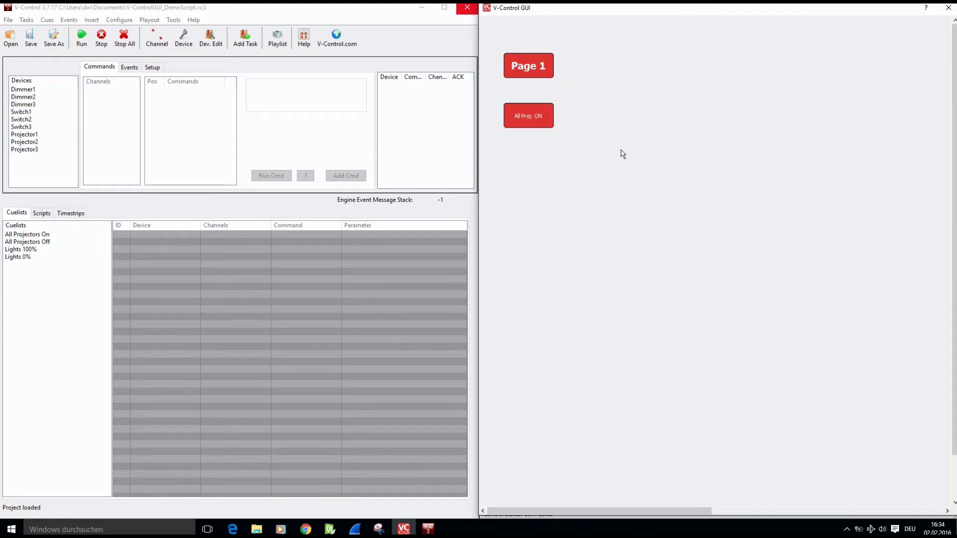
left_click(537, 117)
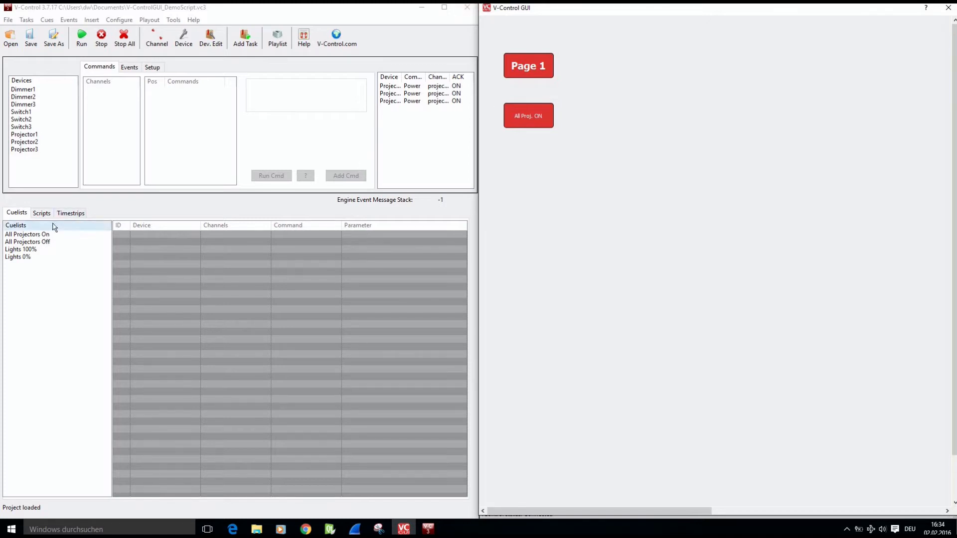
left_click(40, 234)
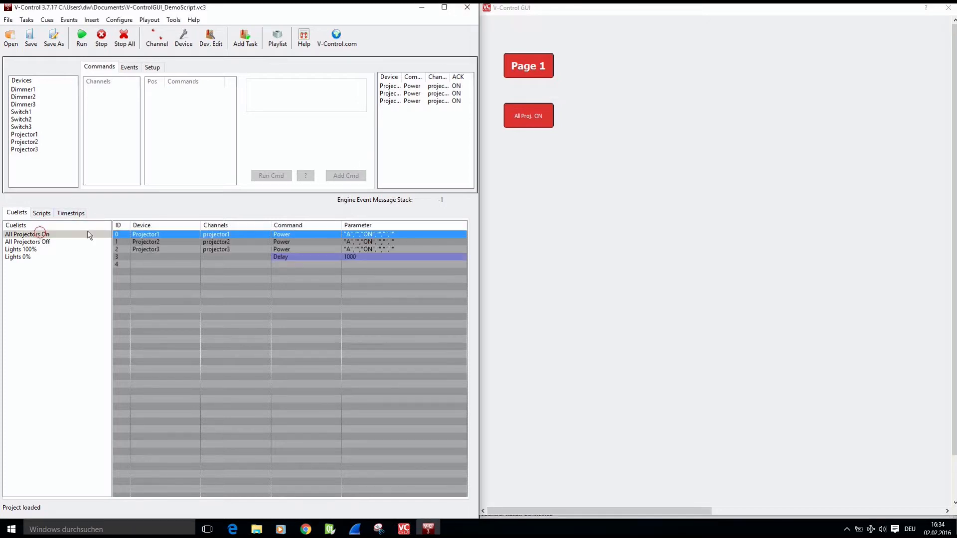
left_click(530, 115)
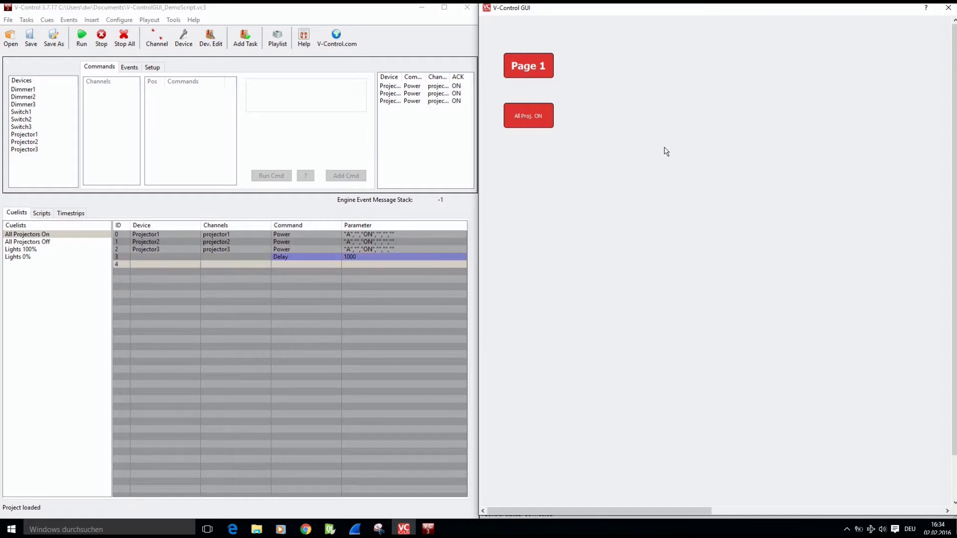
key("Escape")
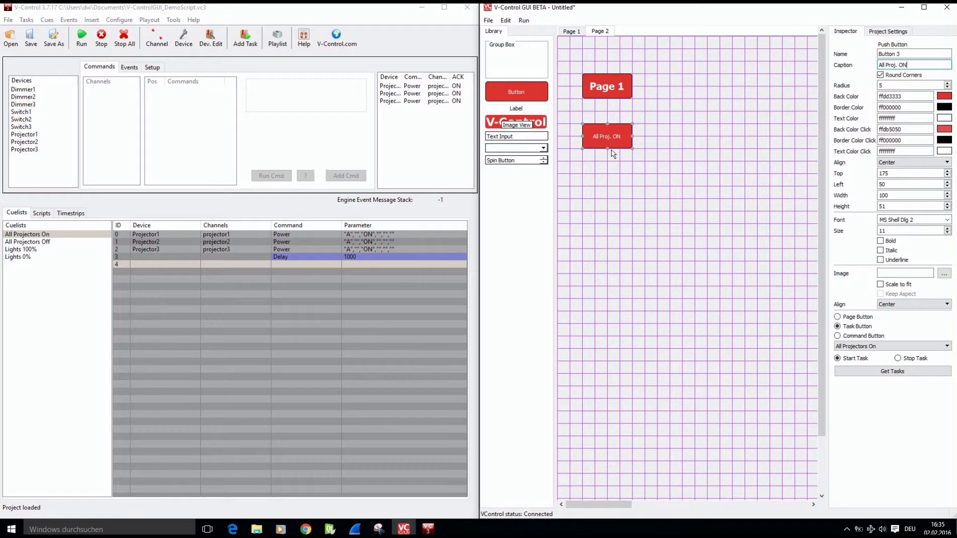
Place a new button about 103 by 52 below the All Proj. ON button and caption it "All Proj. OFF".
left_click_drag(509, 94, 632, 186)
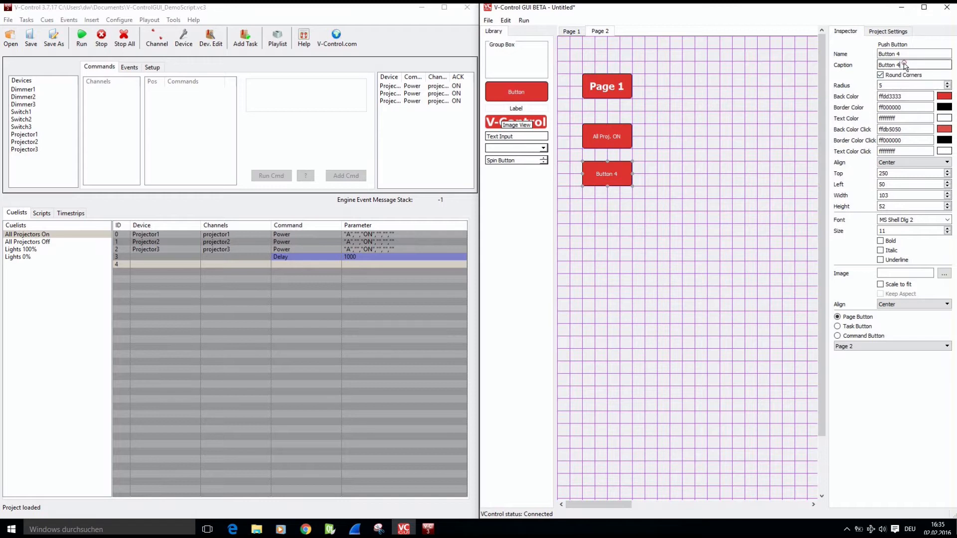
left_click_drag(904, 64, 831, 68)
type("S")
key("BackSpace")
type("All Pt")
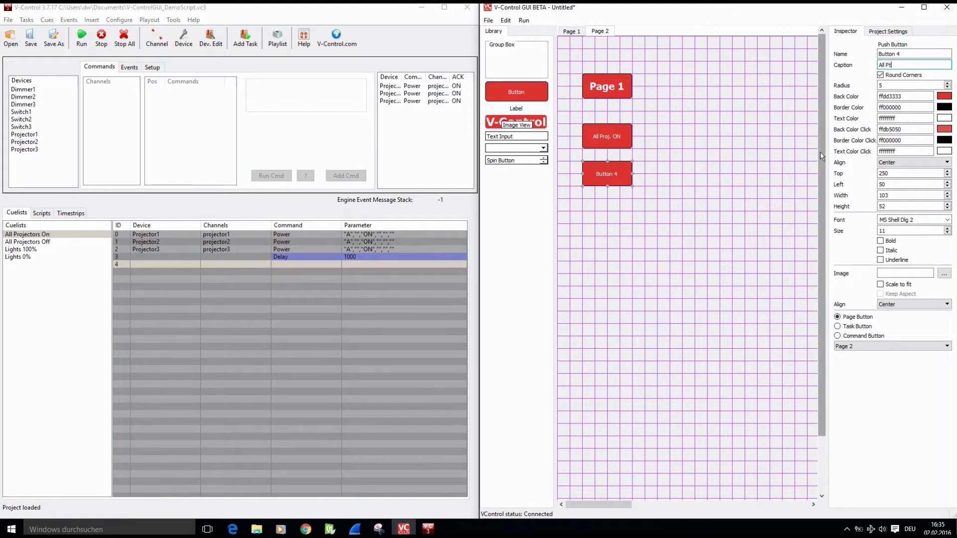
key("BackSpace")
type("roj. OFF")
Make the All Proj. OFF button a task button that uses the All Projectors Off task.
left_click(837, 326)
left_click(870, 347)
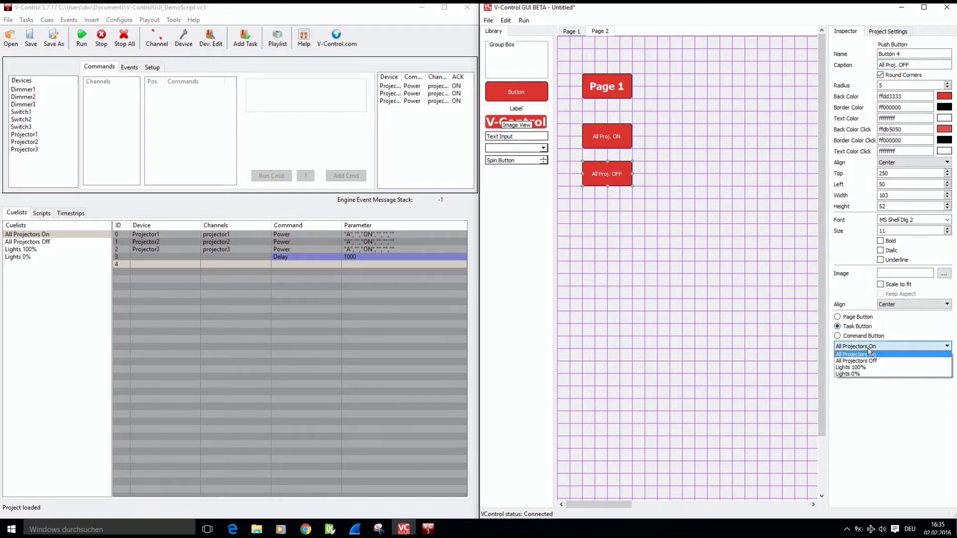
left_click(866, 361)
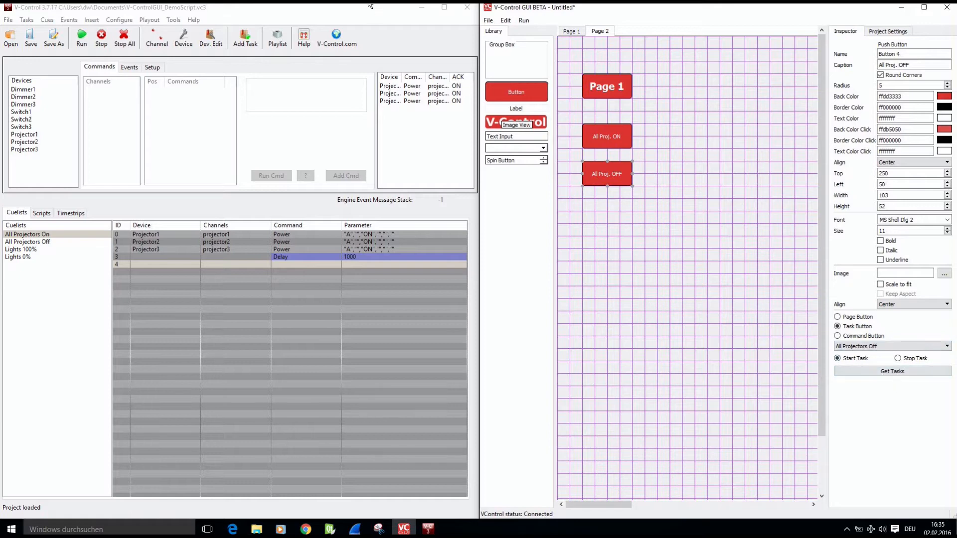
Run the interface beside the V-Control window and test the All Proj. ON and All Proj. OFF buttons on Page 2.
left_click(523, 20)
left_click(527, 33)
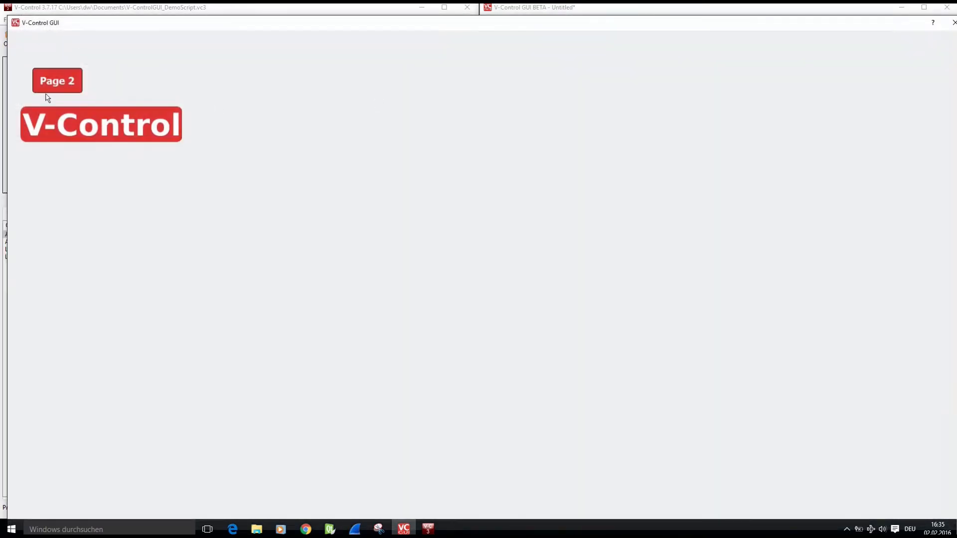
left_click_drag(7, 13, 475, 6)
left_click(516, 80)
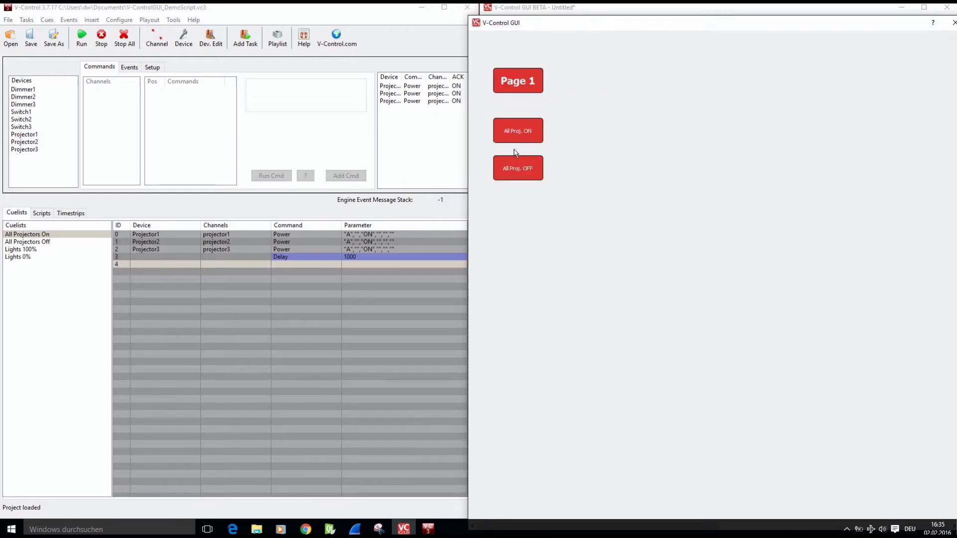
left_click(515, 129)
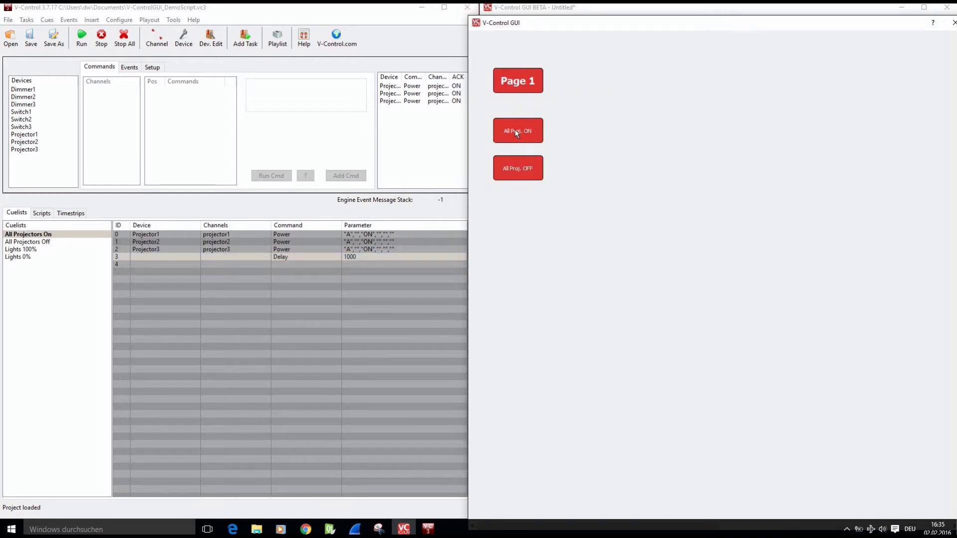
left_click(521, 168)
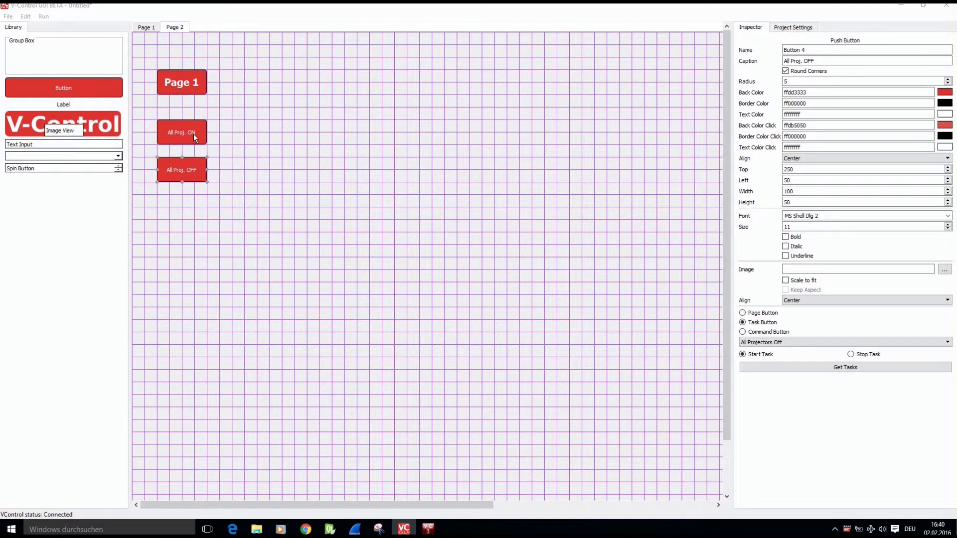
Cut the All Proj. ON and All Proj. OFF buttons from Page 2.
left_click(179, 130)
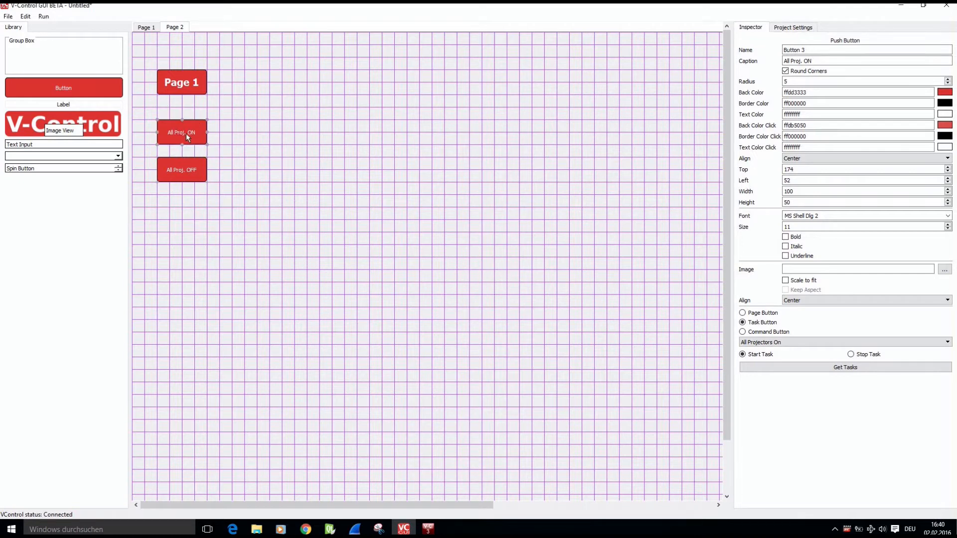
left_click(179, 175)
left_click(181, 132, "ctrl")
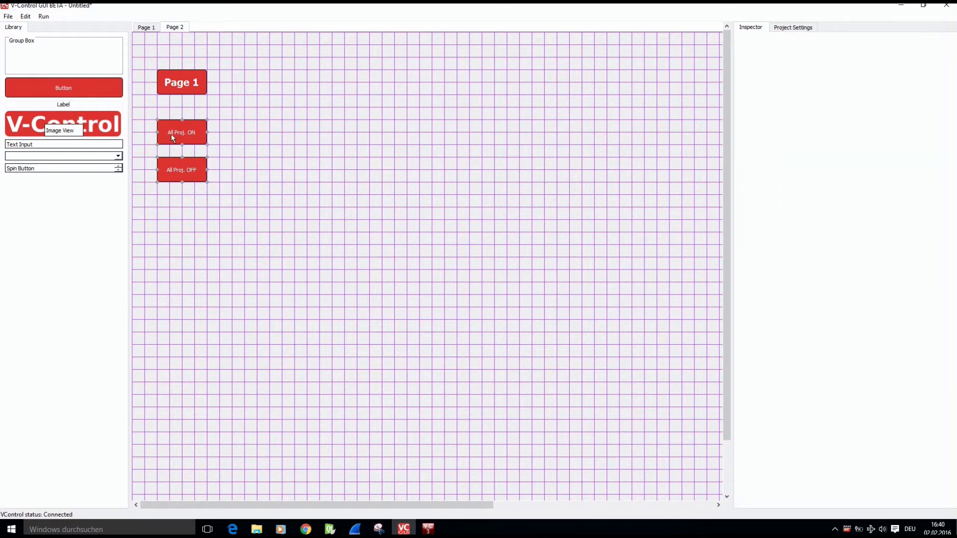
key("Delete")
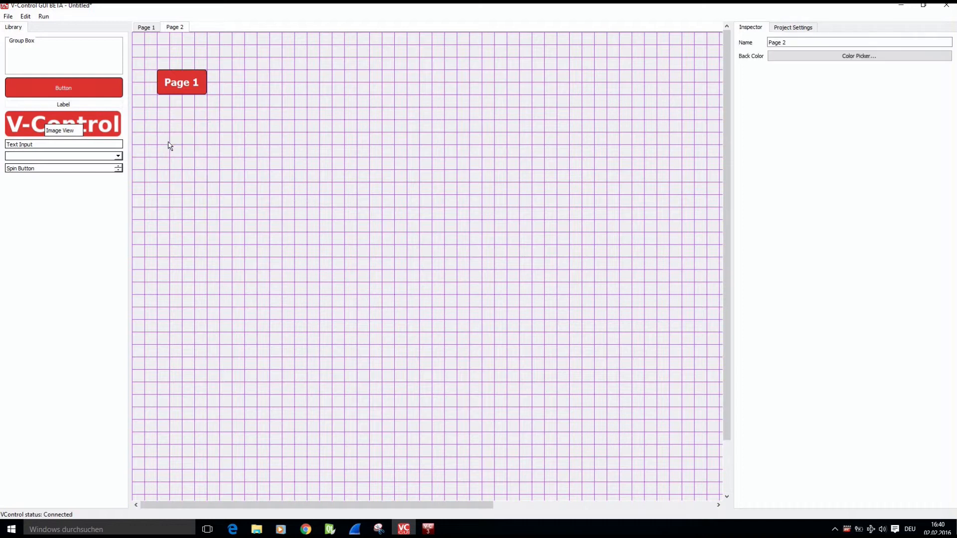
Move the V-Control image on Page 1 aside and paste the two cut projector buttons onto that page.
left_click(143, 28)
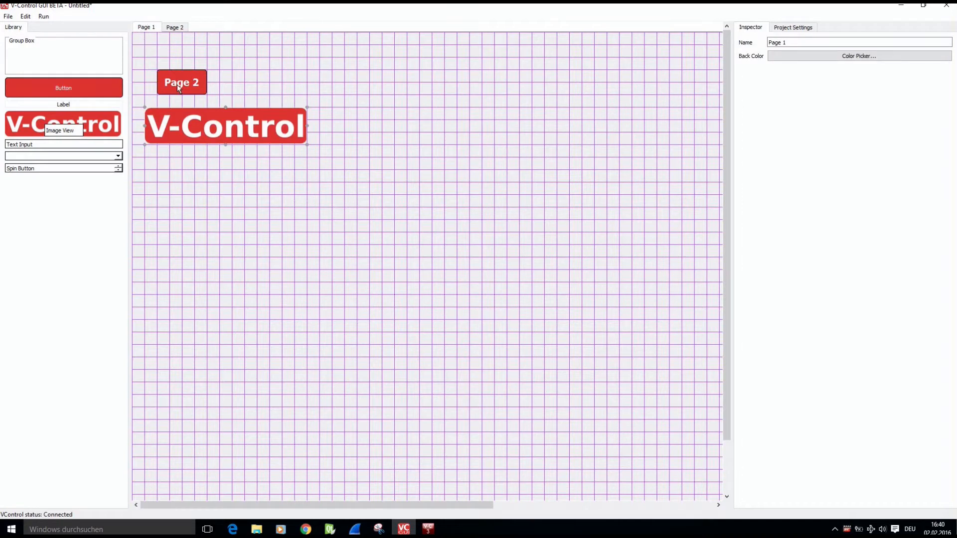
left_click_drag(168, 127, 362, 128)
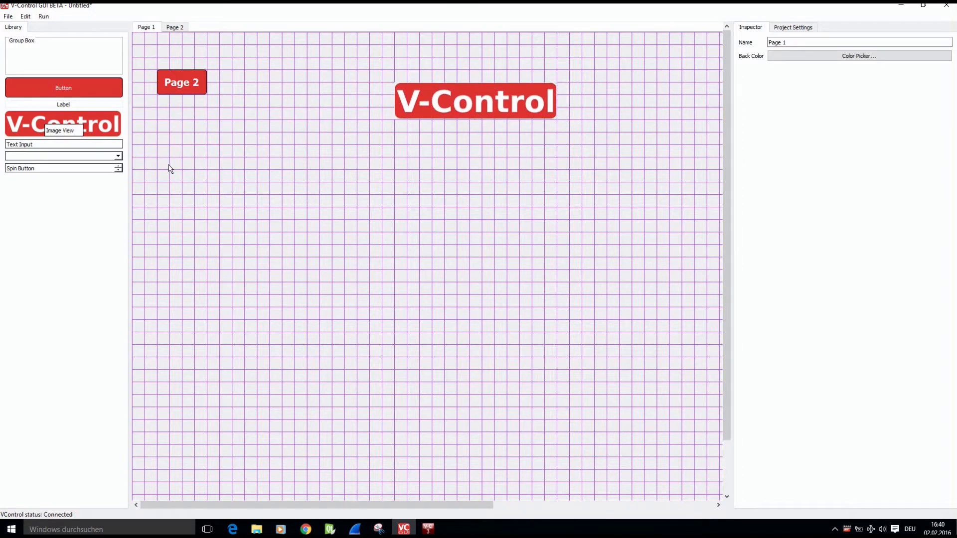
key("ctrl+v")
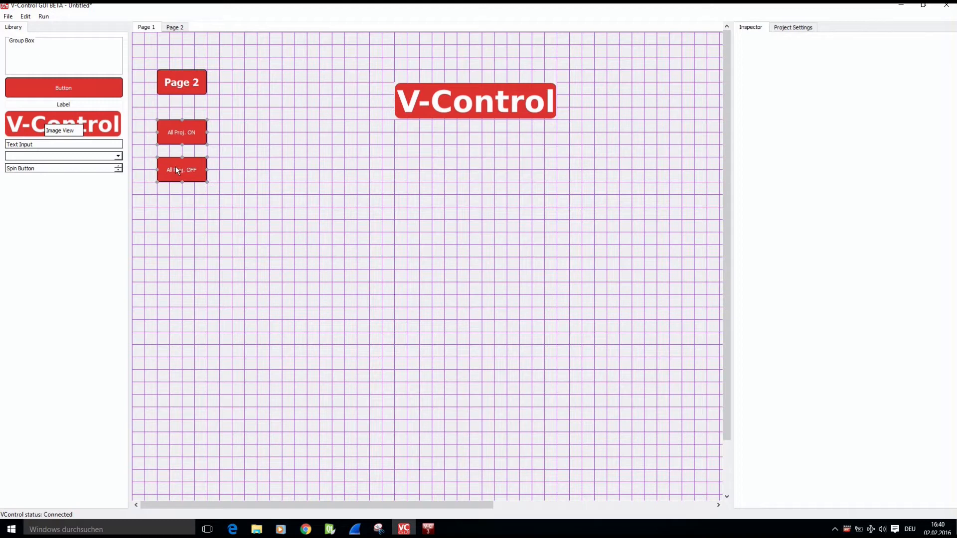
Delete the V-Control image and the Page 2 button from Page 1.
left_click(448, 110)
key("Delete")
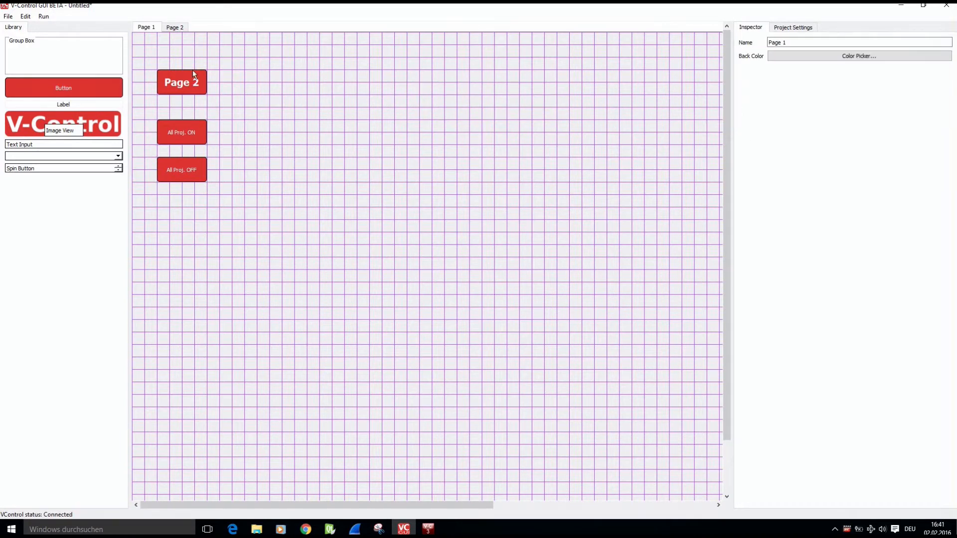
left_click(184, 82)
key("Delete")
Delete Page 2 from the project's pages.
left_click(176, 27)
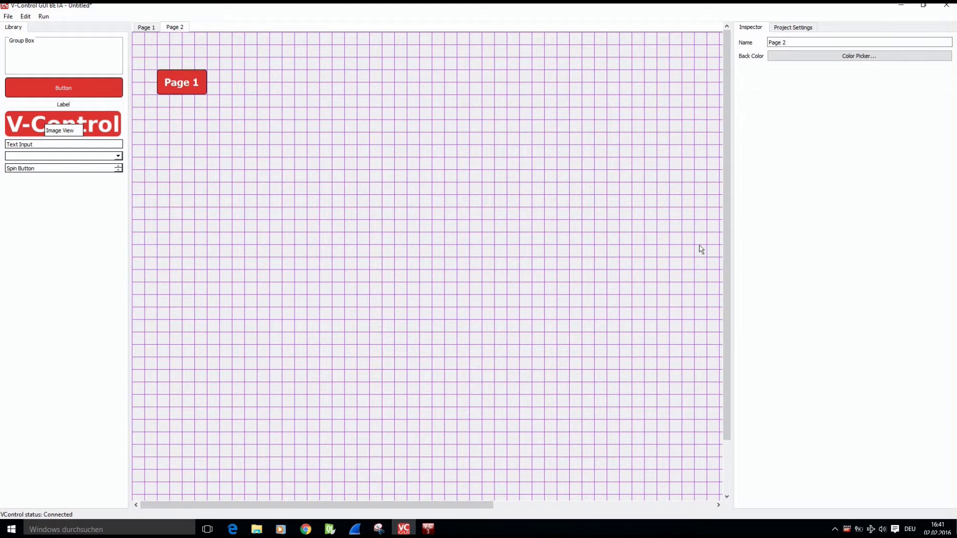
left_click(800, 29)
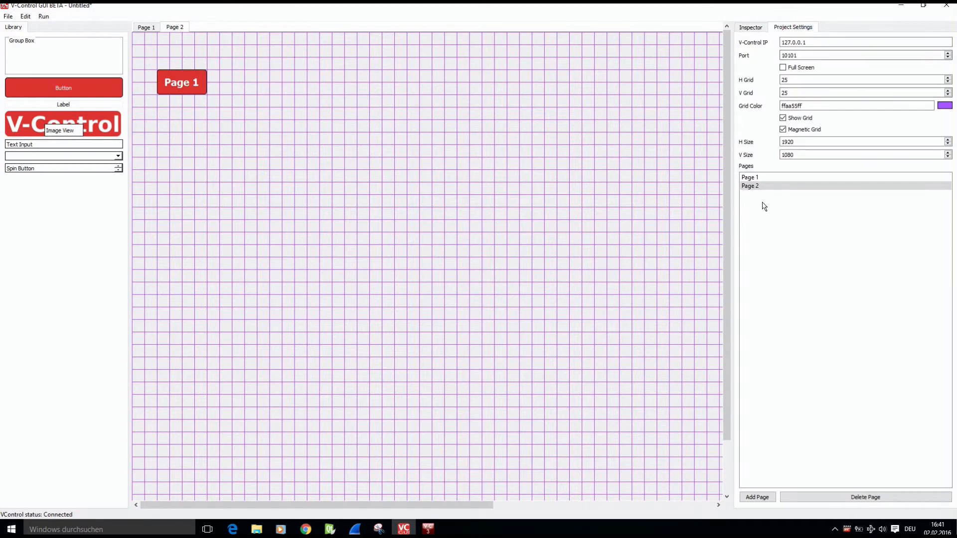
left_click(855, 496)
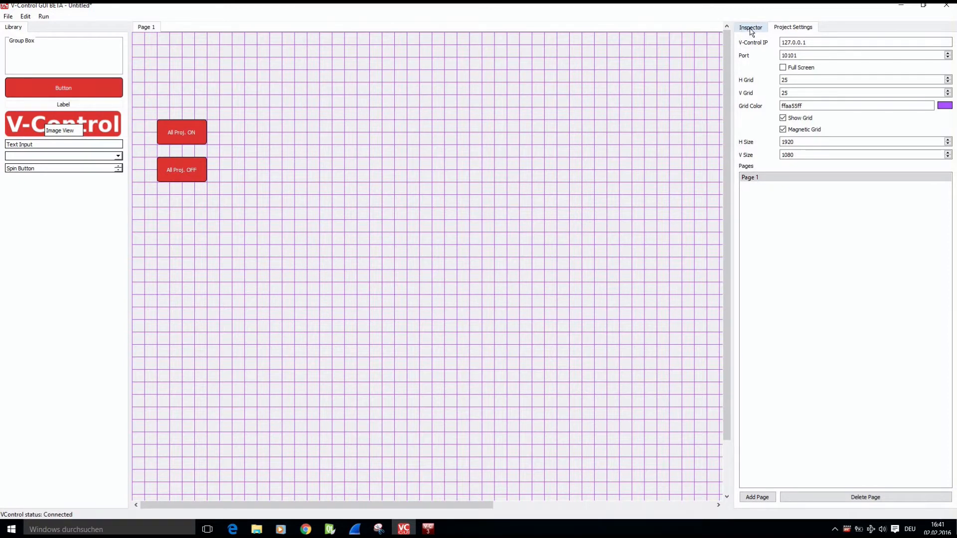
Set the background color of Page 1 to dark gray #3a3a3a.
left_click(497, 144)
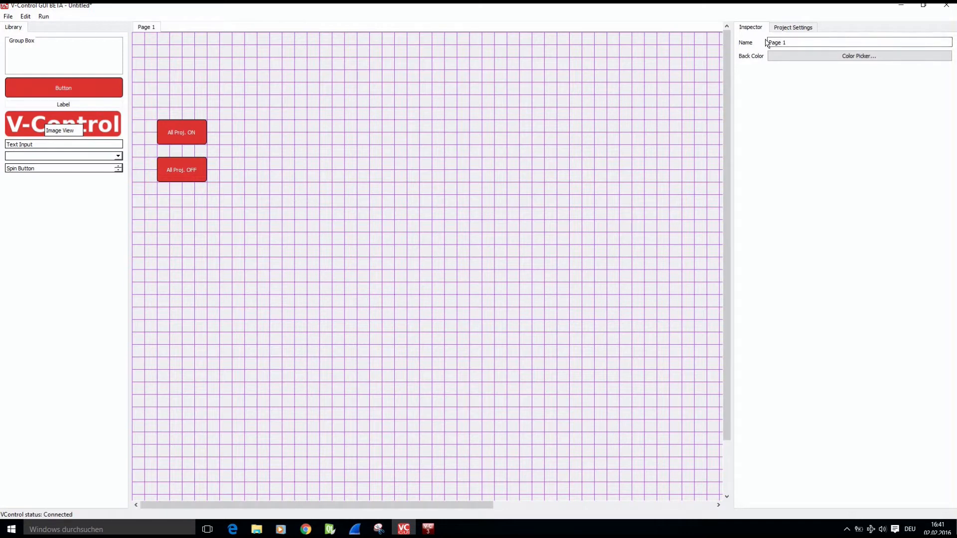
left_click(821, 59)
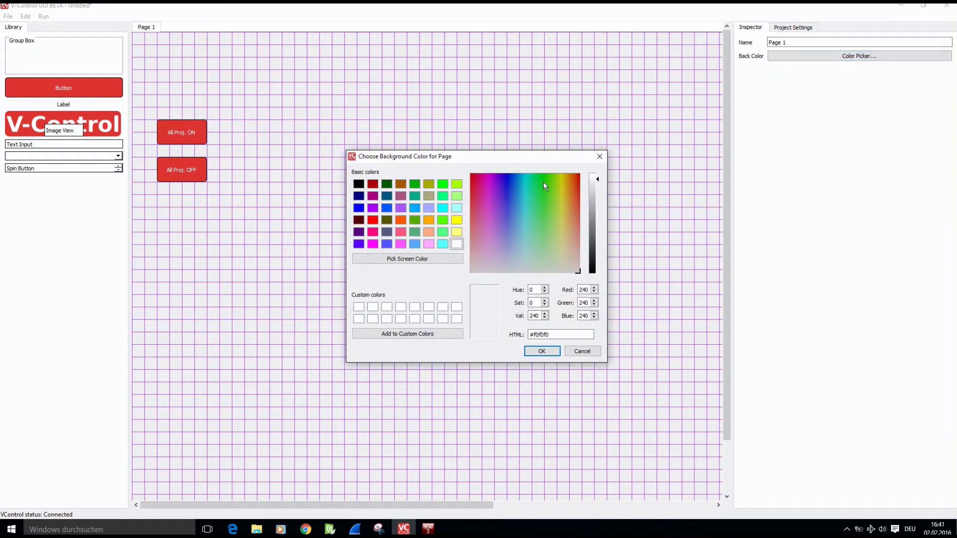
left_click_drag(598, 180, 605, 250)
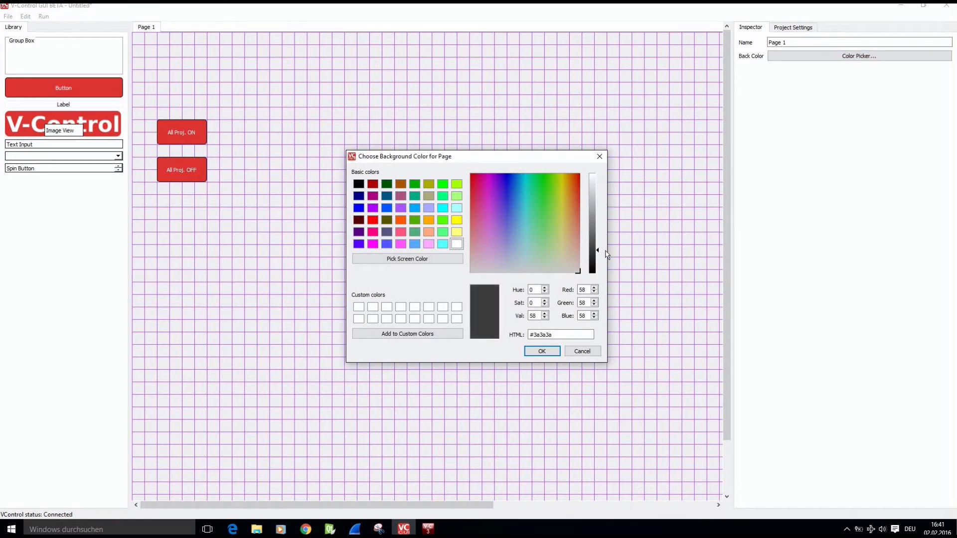
left_click(539, 351)
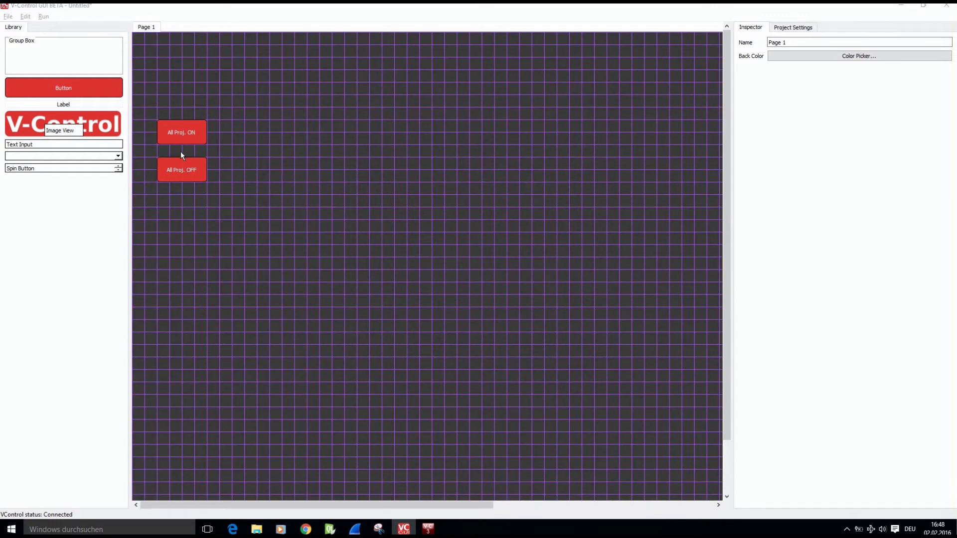
Arrange the two projector buttons in one row near the page's top and place a new button about 103 by 54 below All Proj. ON.
left_click_drag(178, 134, 179, 90)
left_click_drag(171, 162, 238, 82)
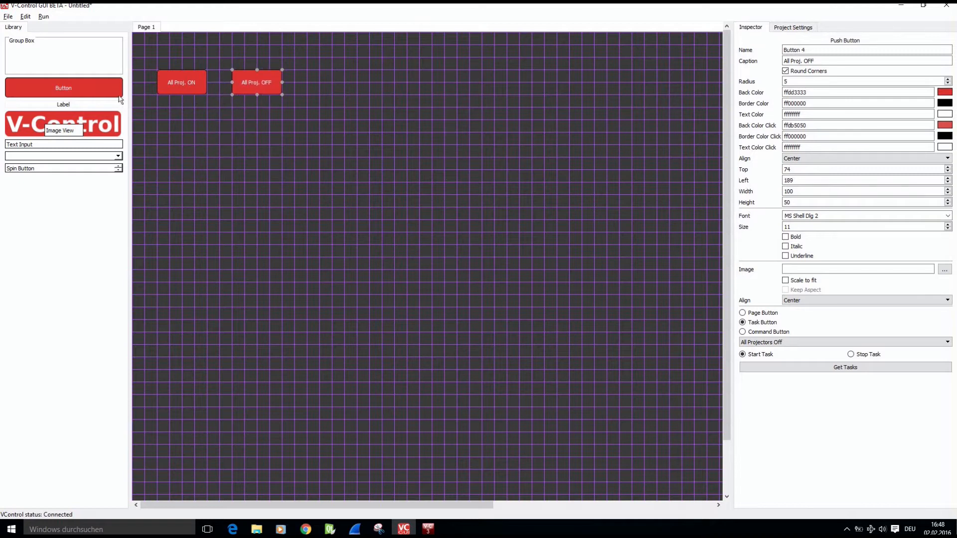
left_click(156, 129)
left_click_drag(182, 145, 206, 158)
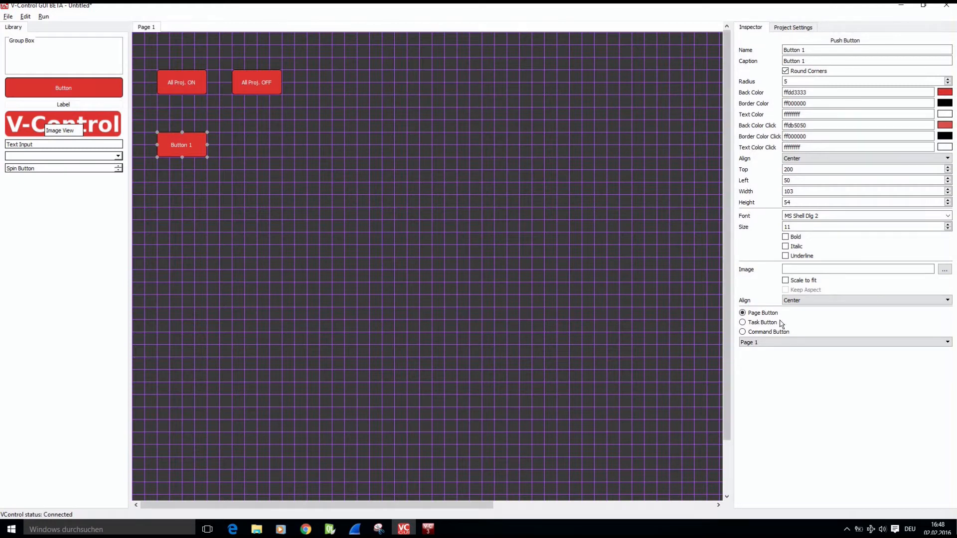
Make the new button a command button for device Projector1, channel projector1, with the Power command.
left_click(742, 332)
left_click(800, 356)
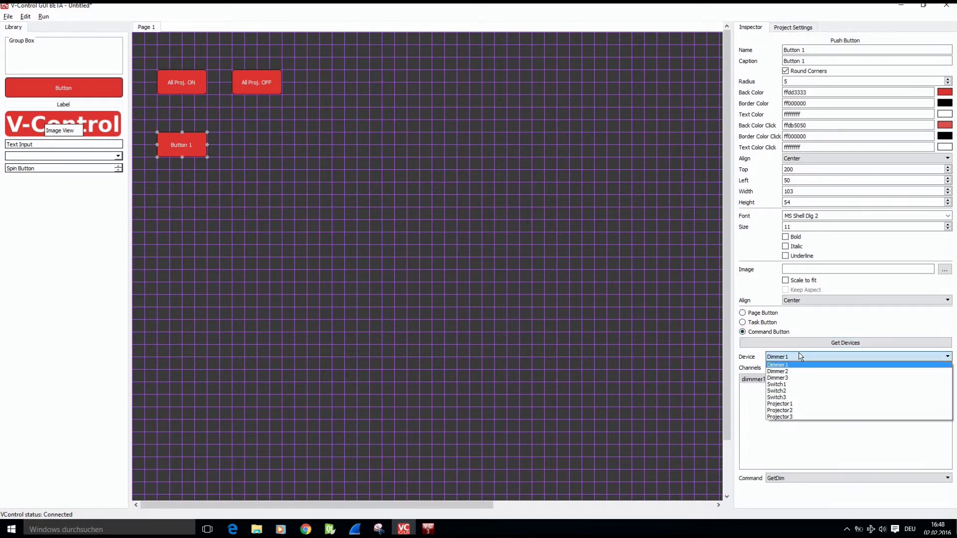
left_click(790, 405)
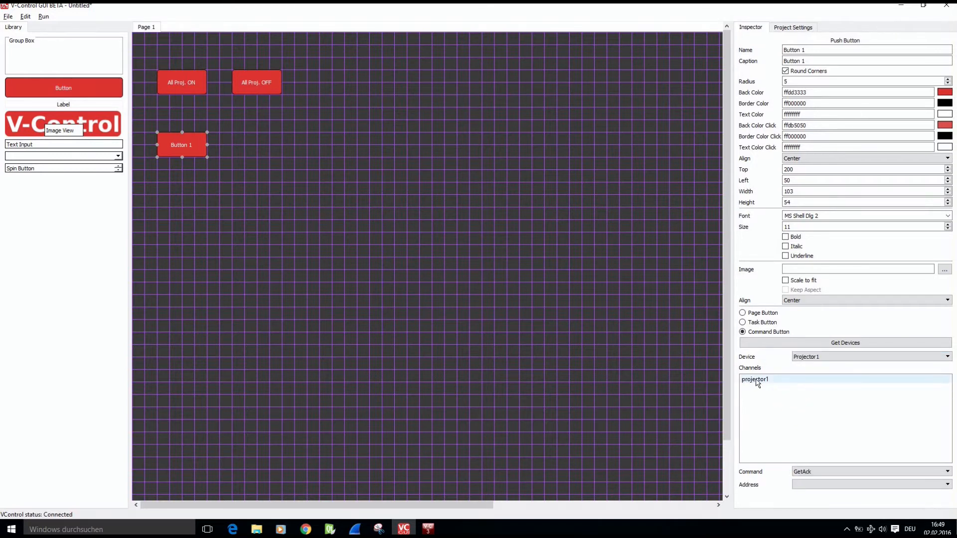
left_click(799, 470)
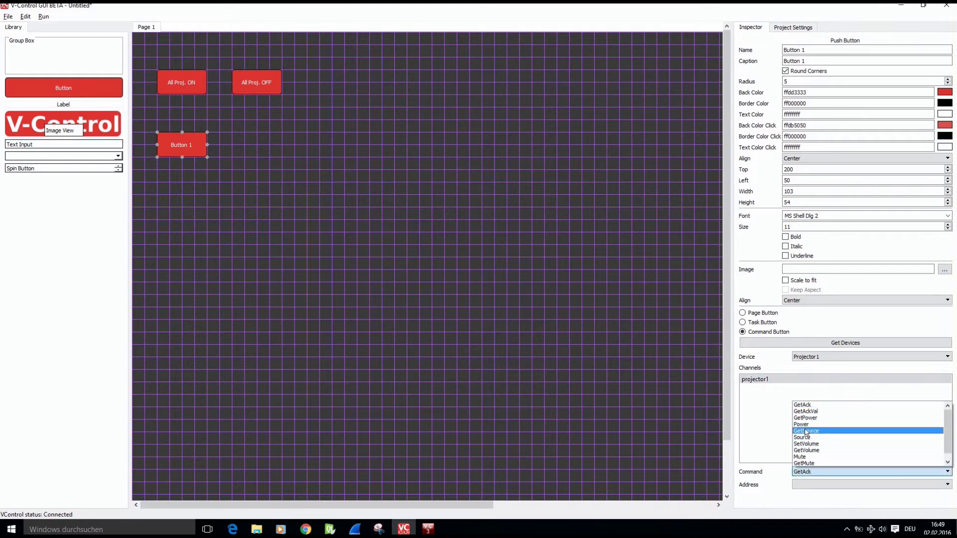
left_click(800, 424)
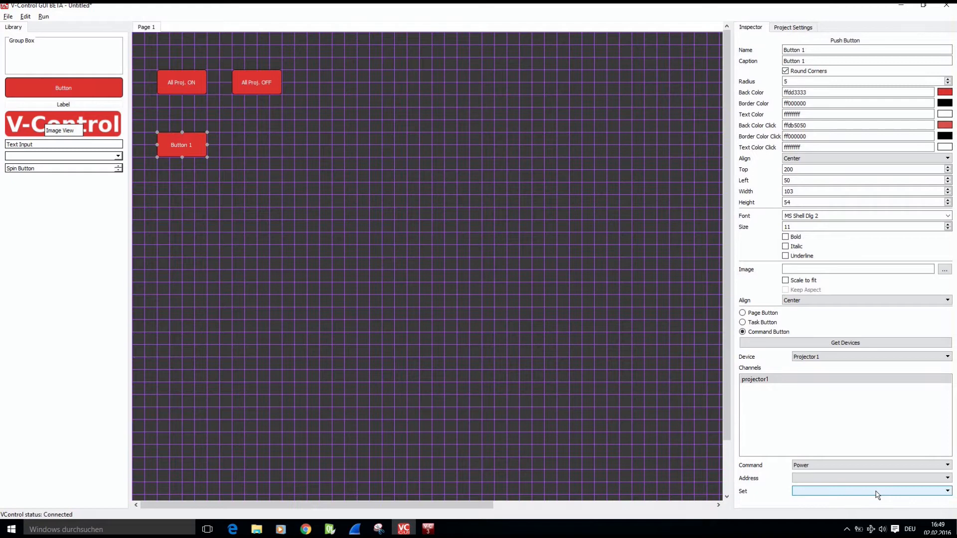
Restore the GUI editor window and place it beside the V-Control window.
left_click(923, 5)
left_click_drag(324, 46, 956, 75)
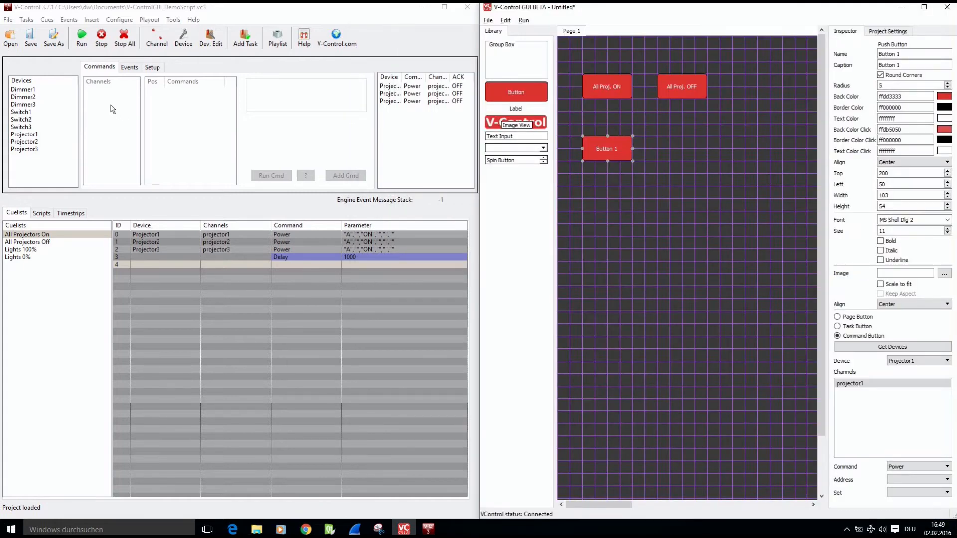
In V-Control, examine the Power command's parameters for Projector1, channel projector1, choosing Address A and Set OFF.
left_click(15, 135)
left_click(108, 91)
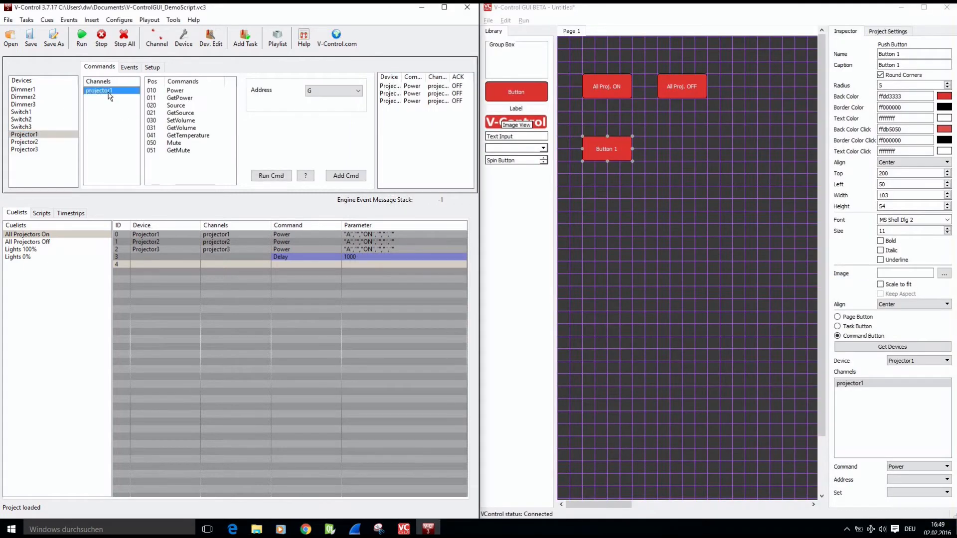
left_click(175, 91)
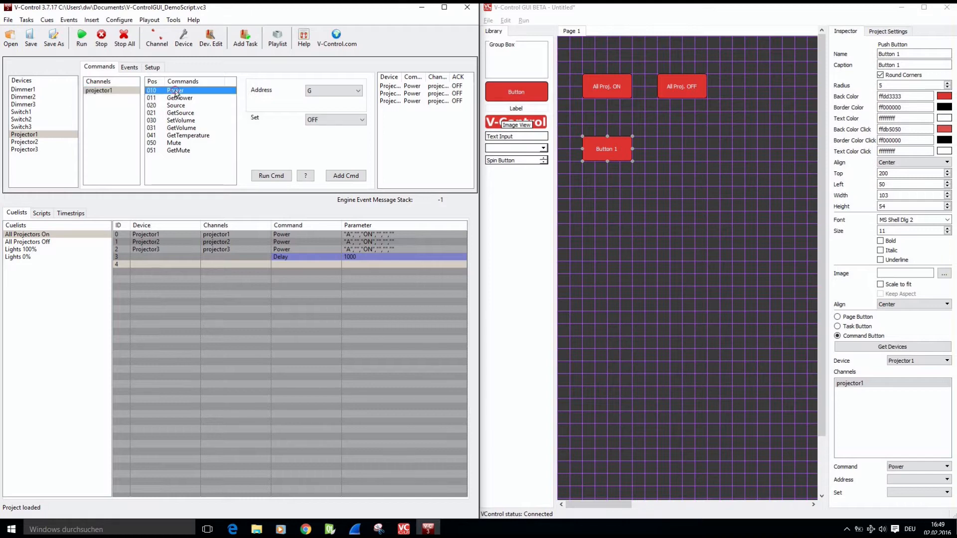
left_click(332, 92)
left_click(308, 101)
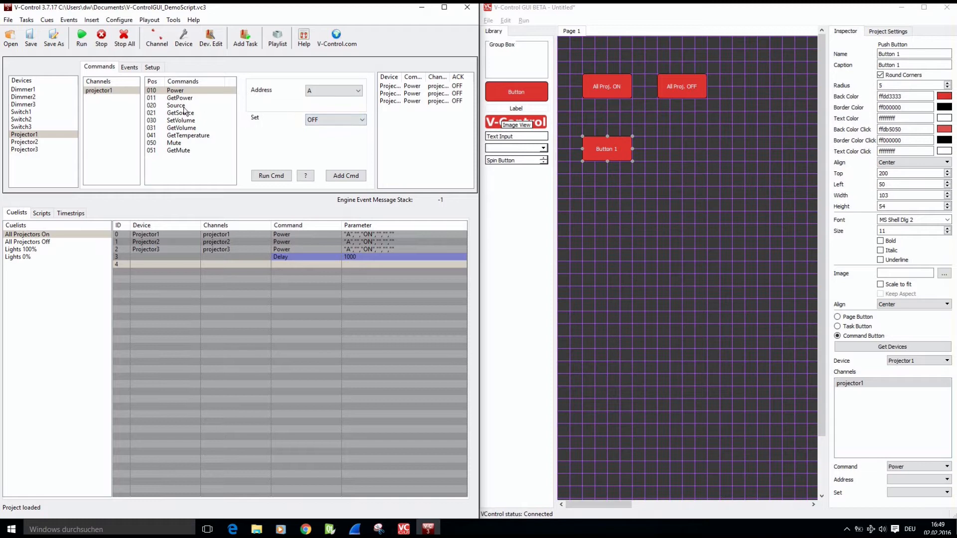
left_click(357, 122)
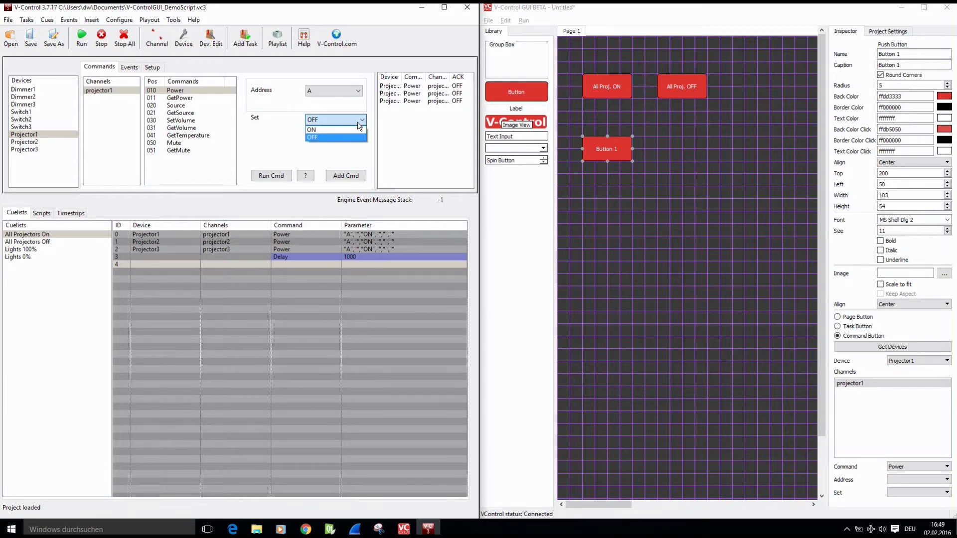
left_click(331, 136)
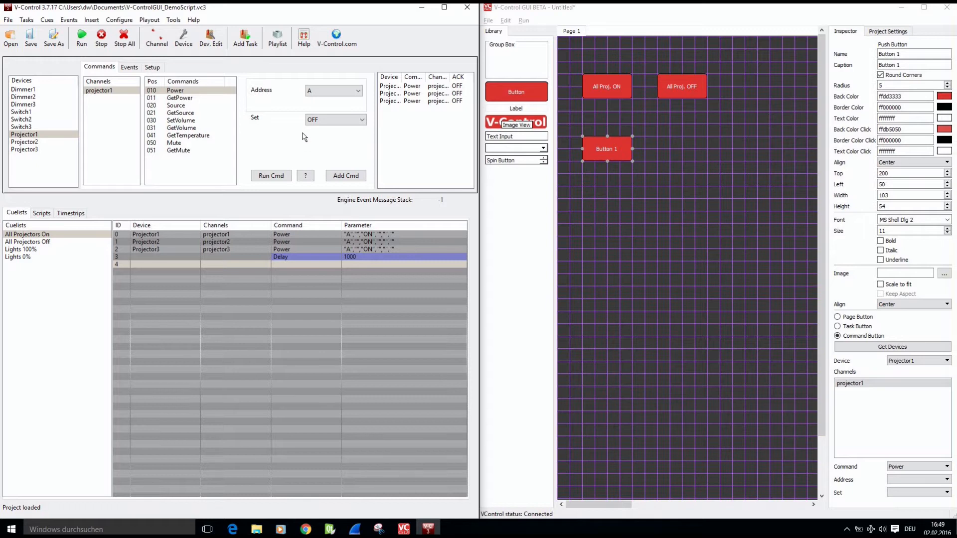
Place two combo boxes in a row beside Button 1 on Page 1, each about 75 by 50.
left_click(496, 148)
left_click(647, 135)
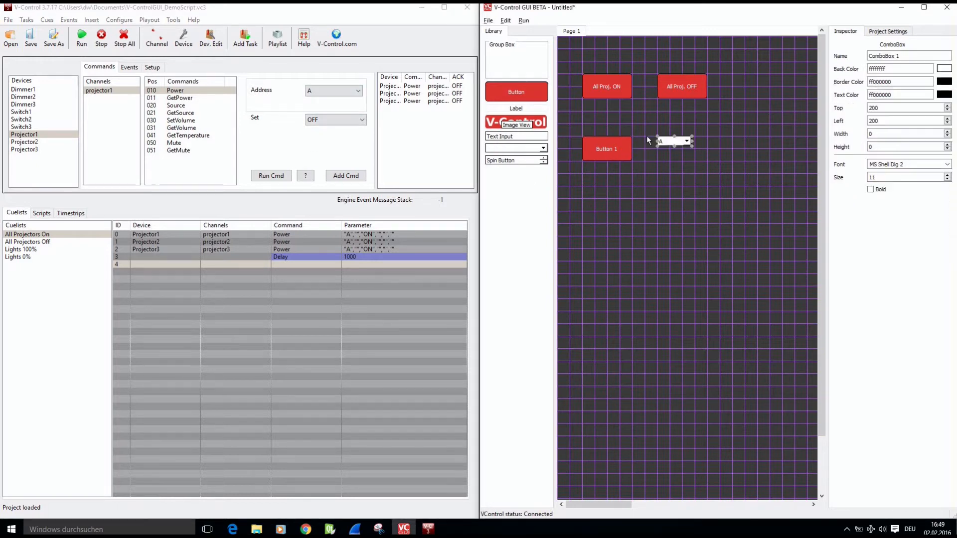
left_click(648, 167)
left_click(687, 144)
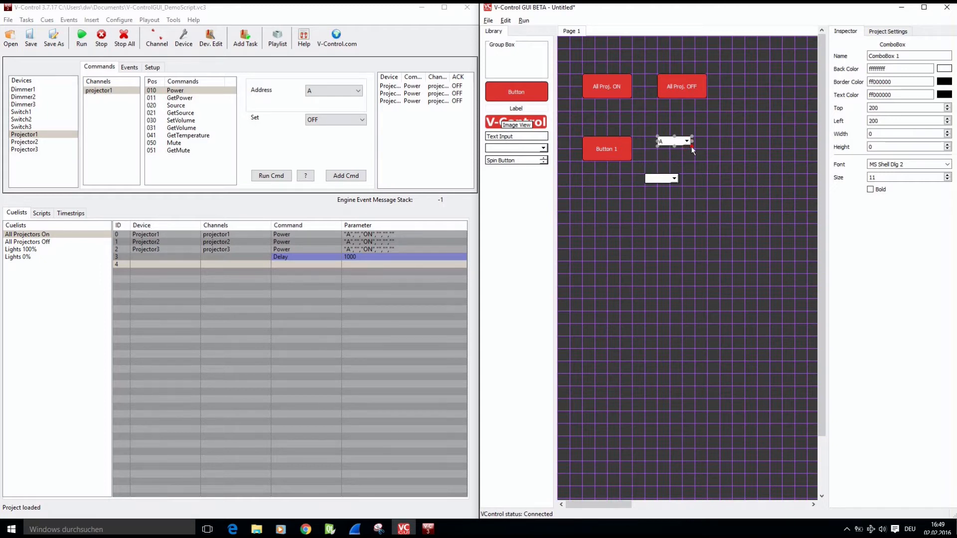
left_click_drag(691, 146, 743, 160)
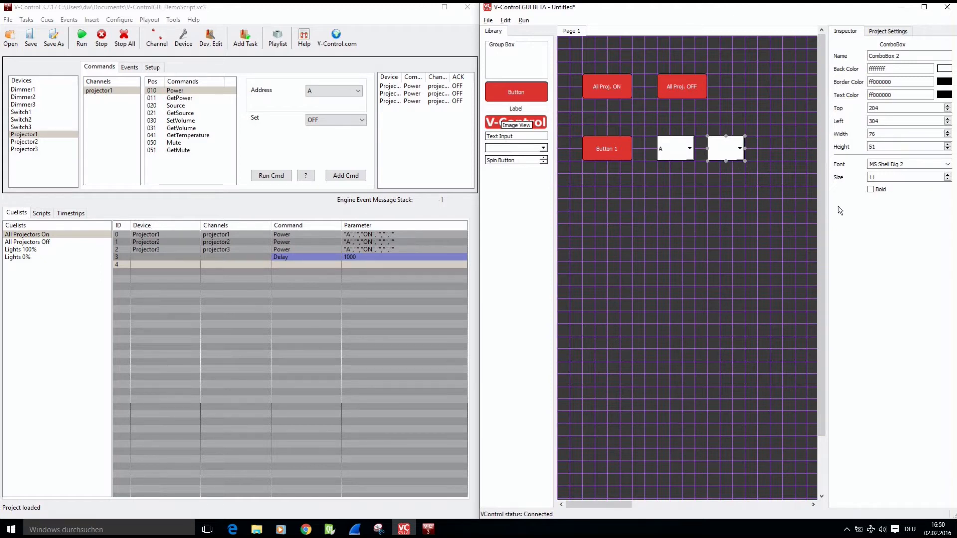
Link the Set parameter of Button 1's Power command to ComboBox 2.
left_click(615, 150)
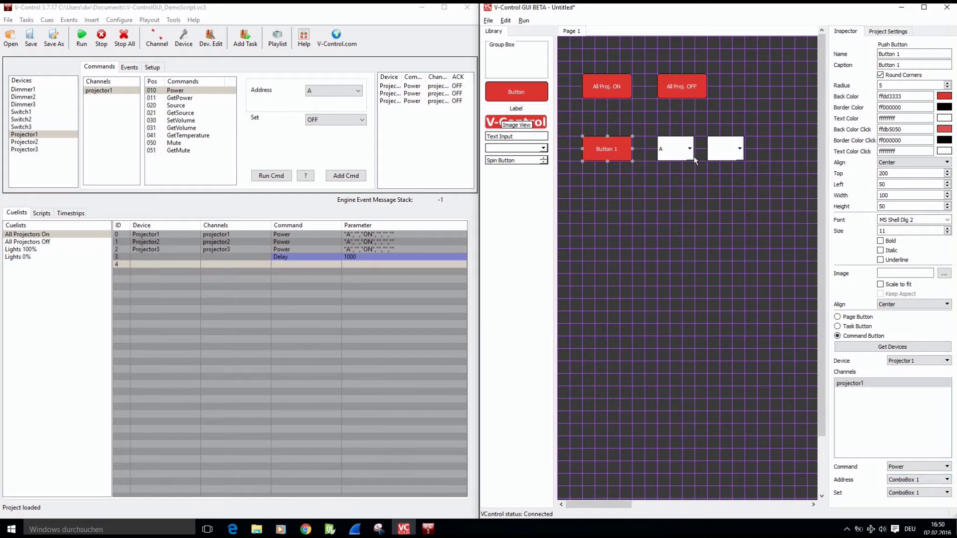
left_click(917, 493)
left_click(910, 508)
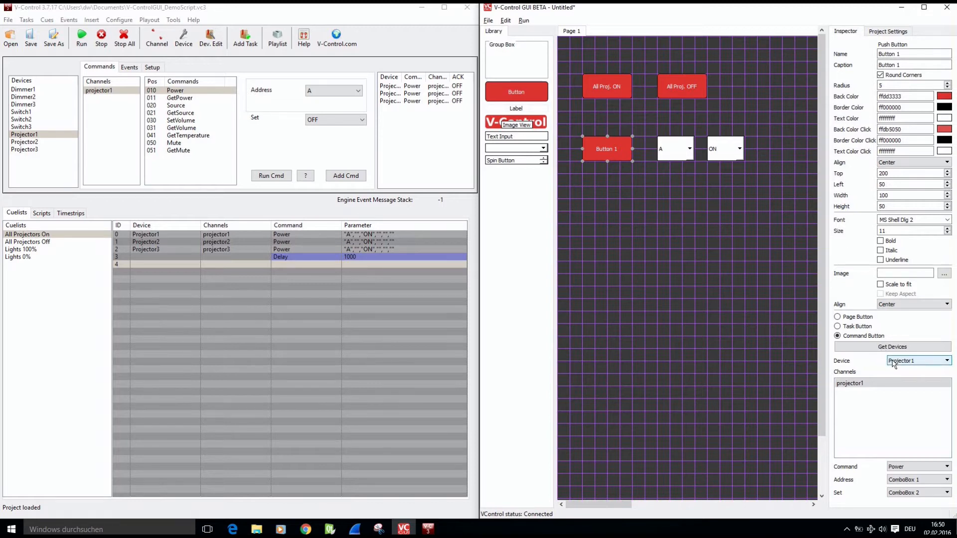
Set the text of both combo boxes to size 20 and bold.
left_click(714, 148)
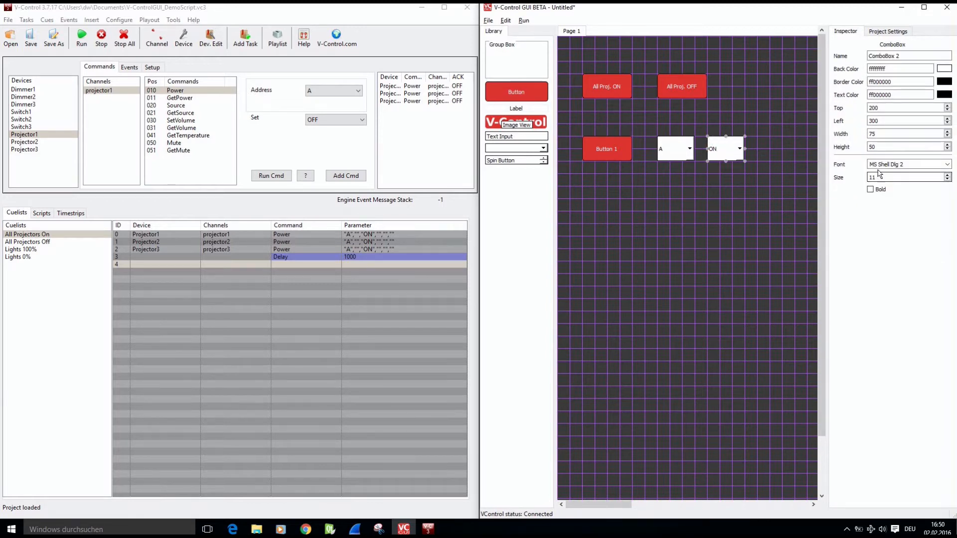
left_click_drag(879, 173, 840, 178)
type("20")
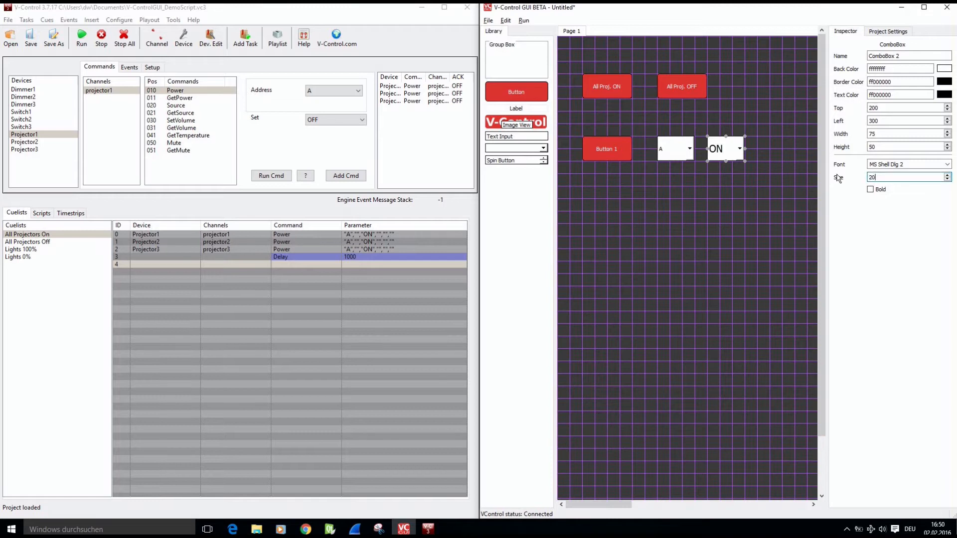
left_click(869, 190)
left_click(676, 154)
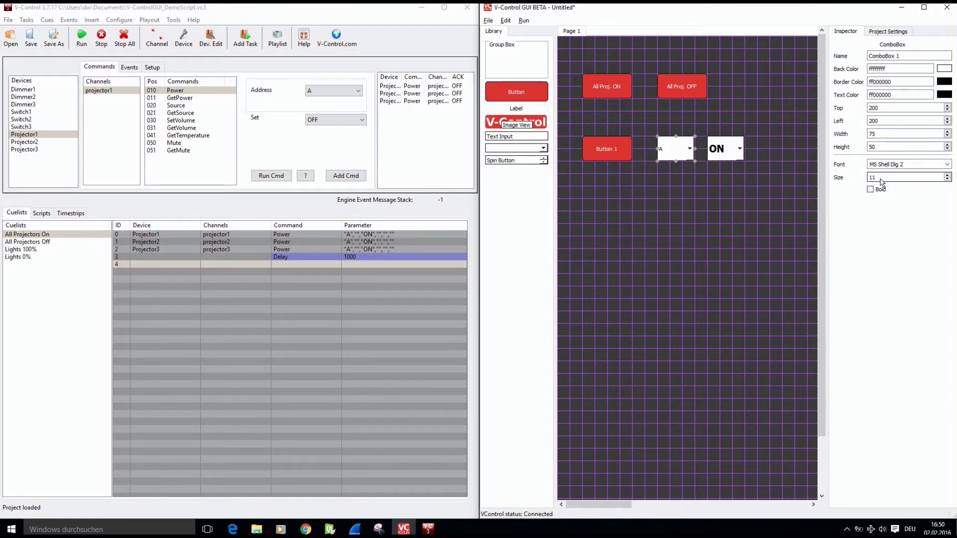
left_click_drag(866, 177, 838, 184)
type("20")
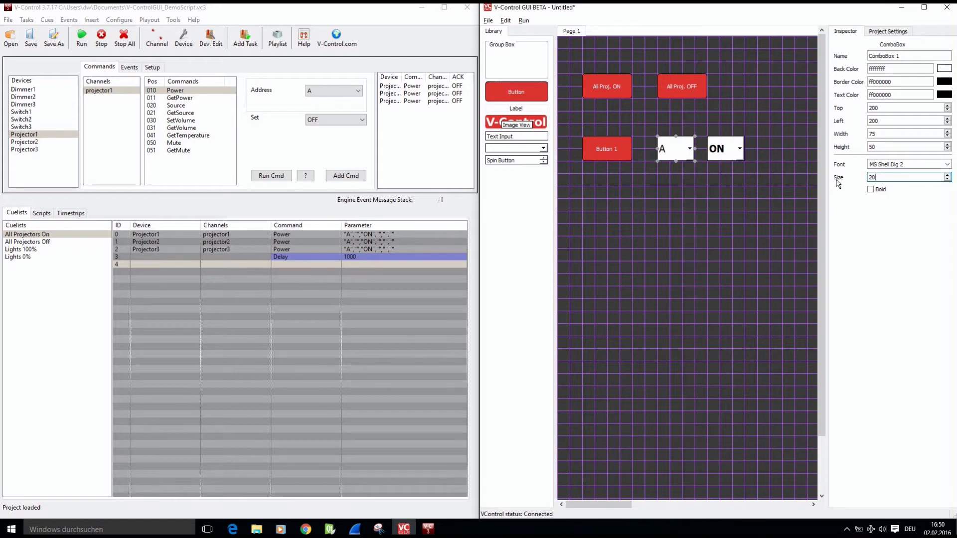
left_click(870, 189)
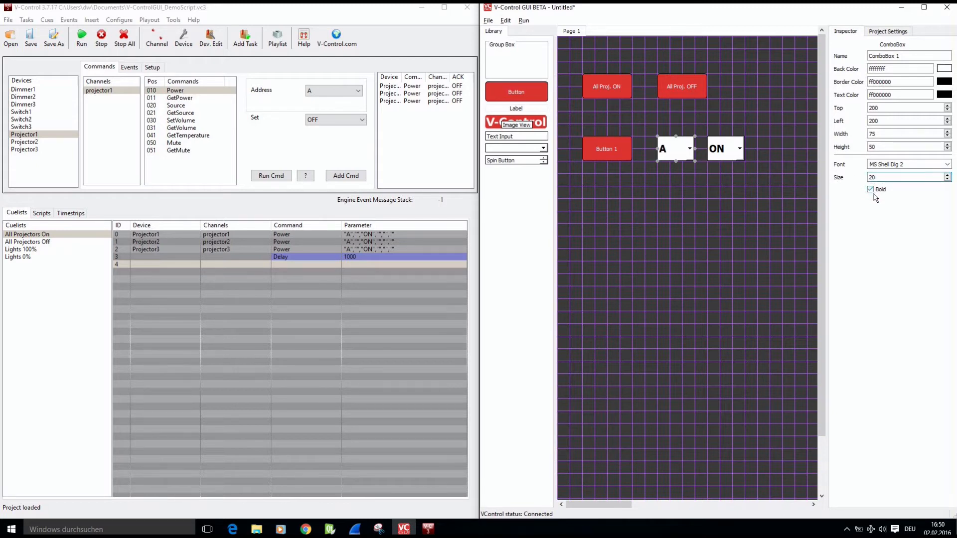
left_click(701, 255)
Caption Button 1 "Proj. 1 Power" and set its text to size 20 and bold.
left_click(596, 151)
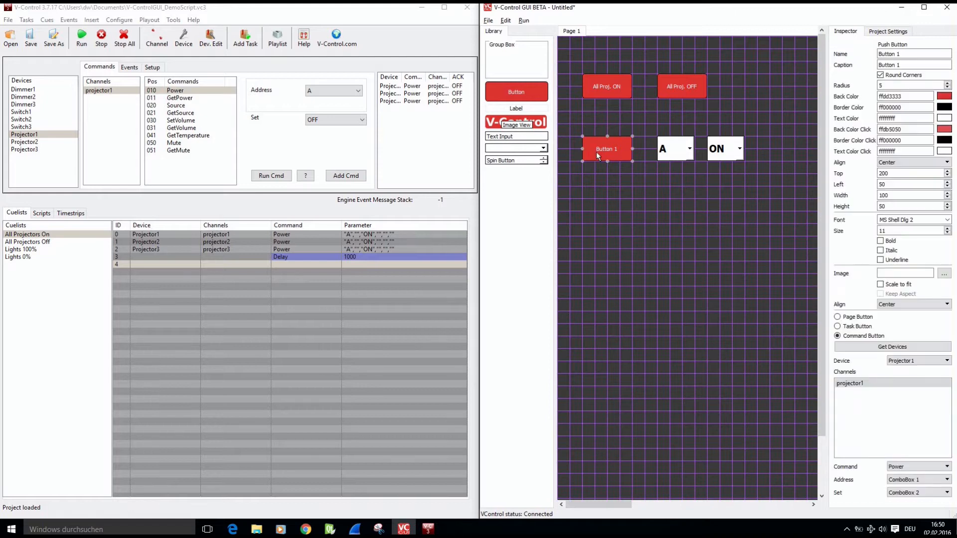
triple_click(912, 66)
type("P")
type("roj. 1 Power")
key("Return")
left_click_drag(888, 231, 860, 230)
type("20")
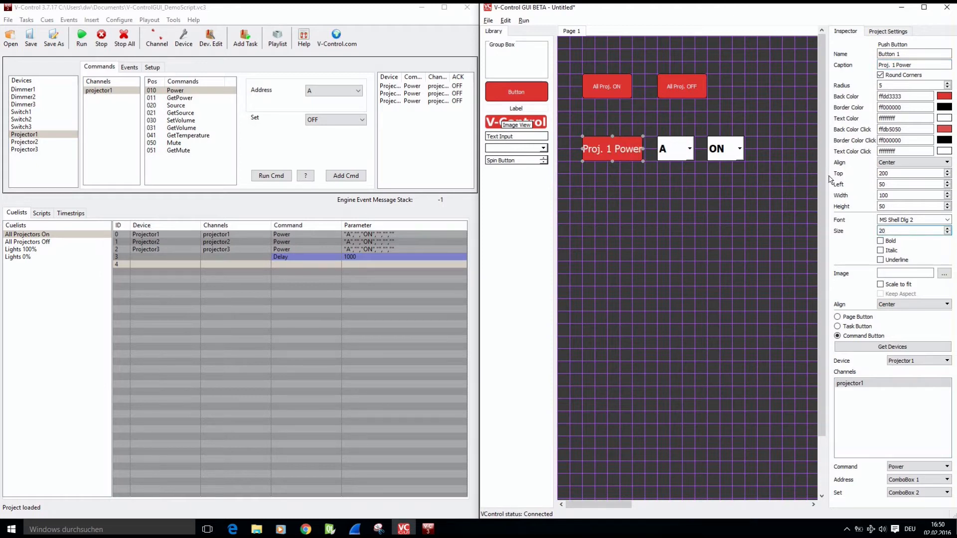
left_click(880, 241)
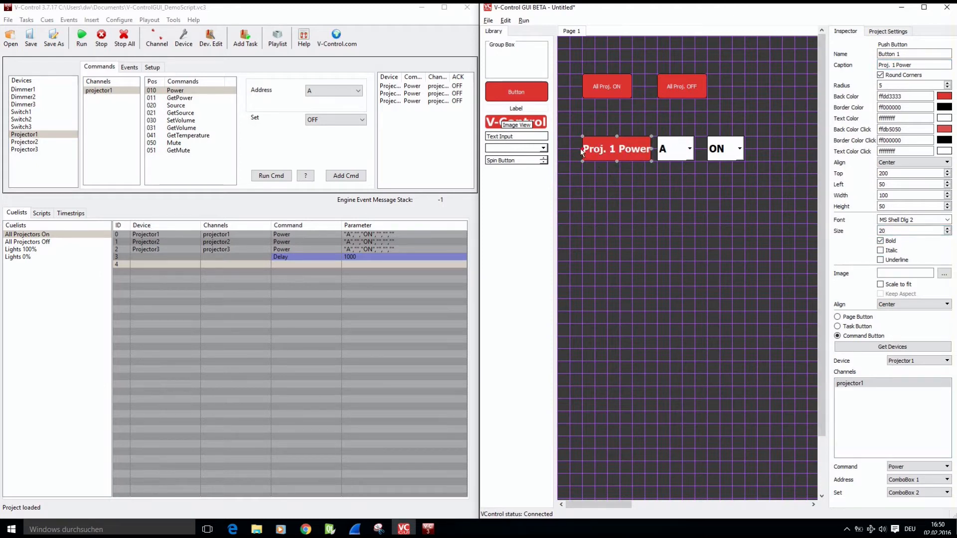
Widen the Proj. 1 Power button on both sides of its caption and shift the two combo boxes to keep them spaced beside it.
mouse_move(580, 148)
left_mouse_down()
mouse_move(561, 145)
mouse_move(578, 154)
left_mouse_up()
left_click_drag(663, 153, 730, 154)
left_click(656, 199)
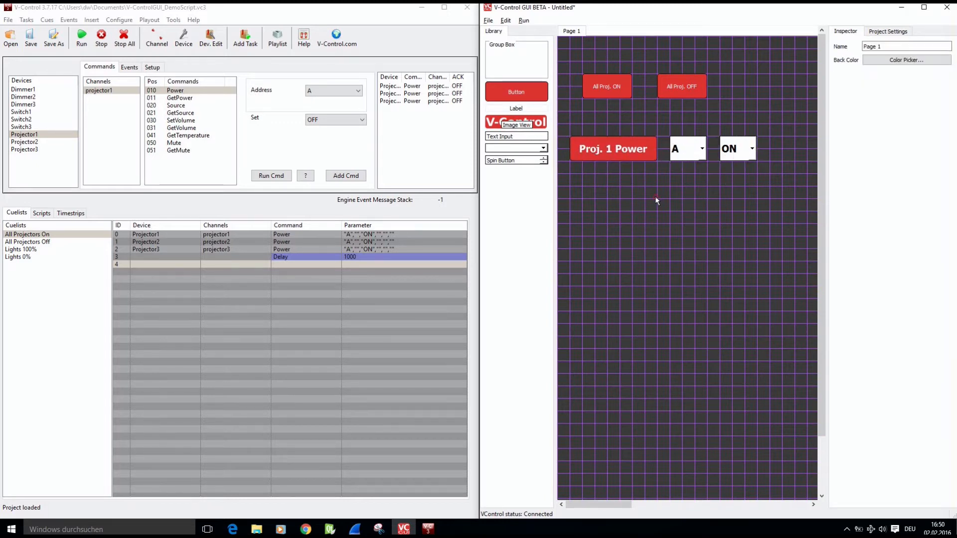
Run the GUI beside V-Control, send Proj. 1 Power with ON, and adjust the event list's columns to read the acknowledgement.
left_click(523, 20)
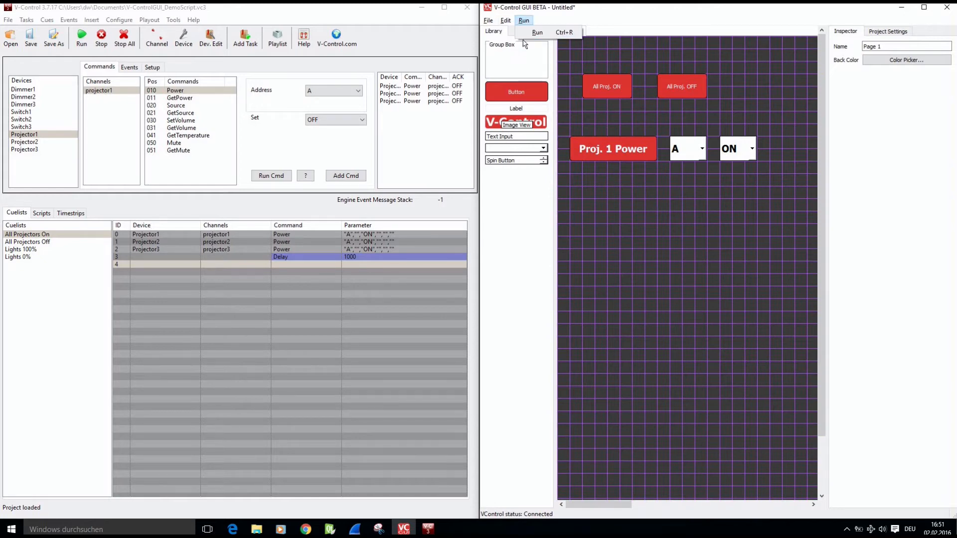
left_click(525, 34)
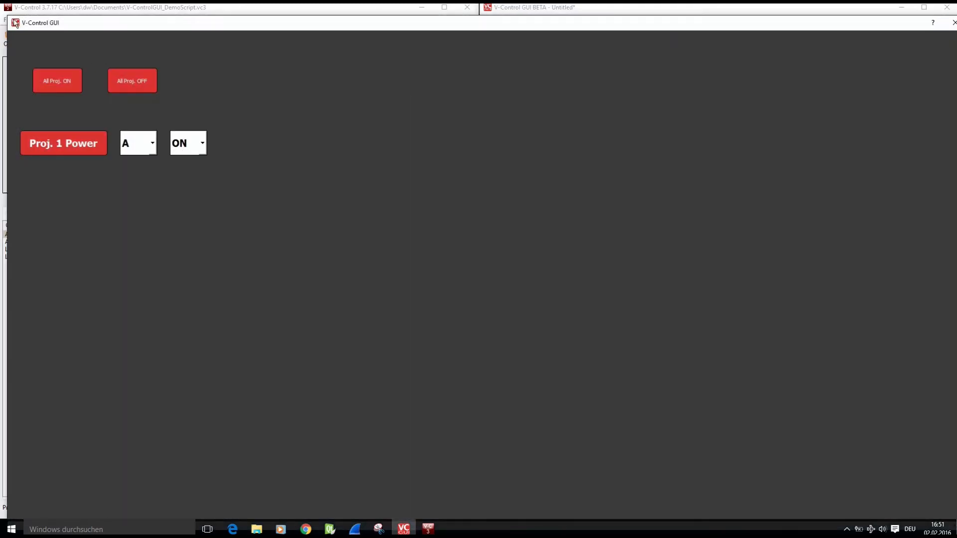
left_click_drag(9, 16, 526, 30)
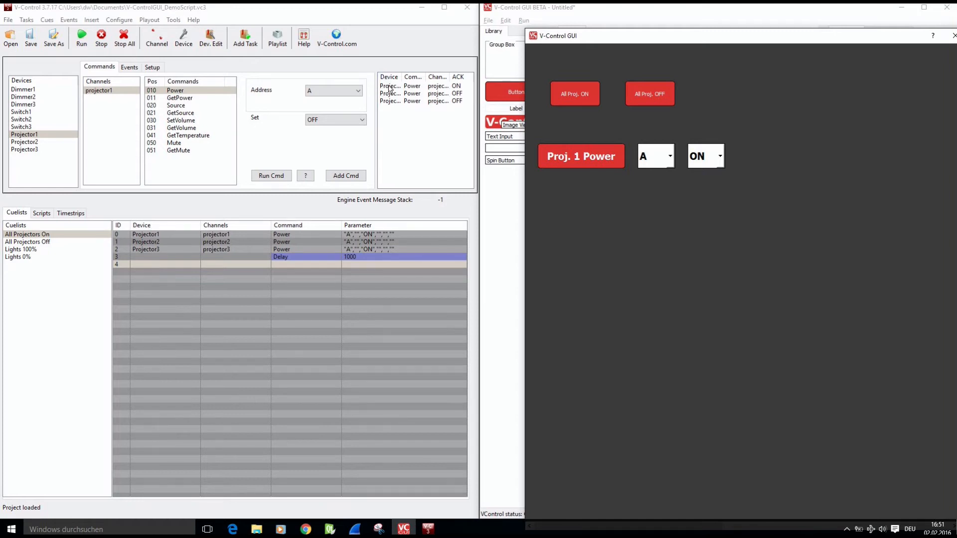
left_click_drag(403, 79, 396, 79)
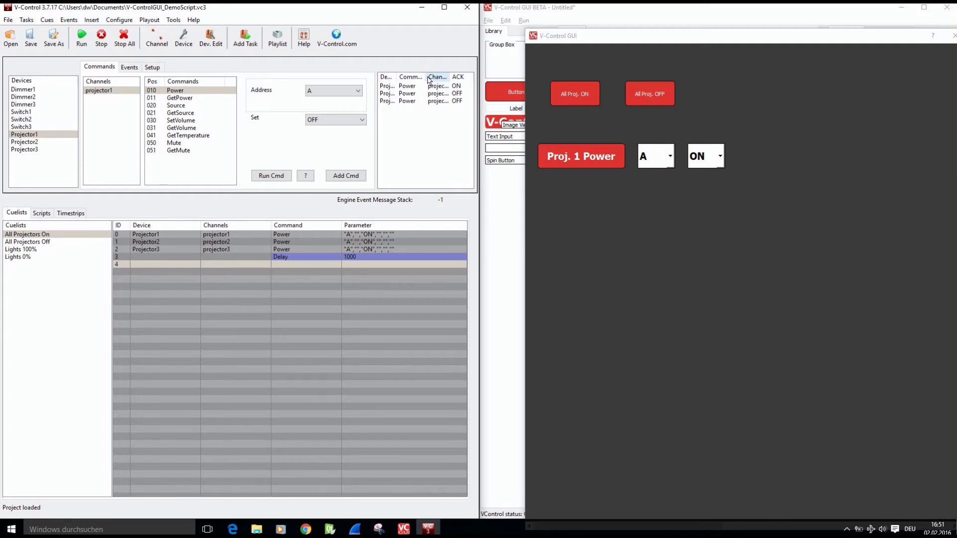
mouse_move(450, 79)
left_mouse_down()
mouse_move(441, 80)
mouse_move(470, 80)
mouse_move(455, 81)
left_mouse_up()
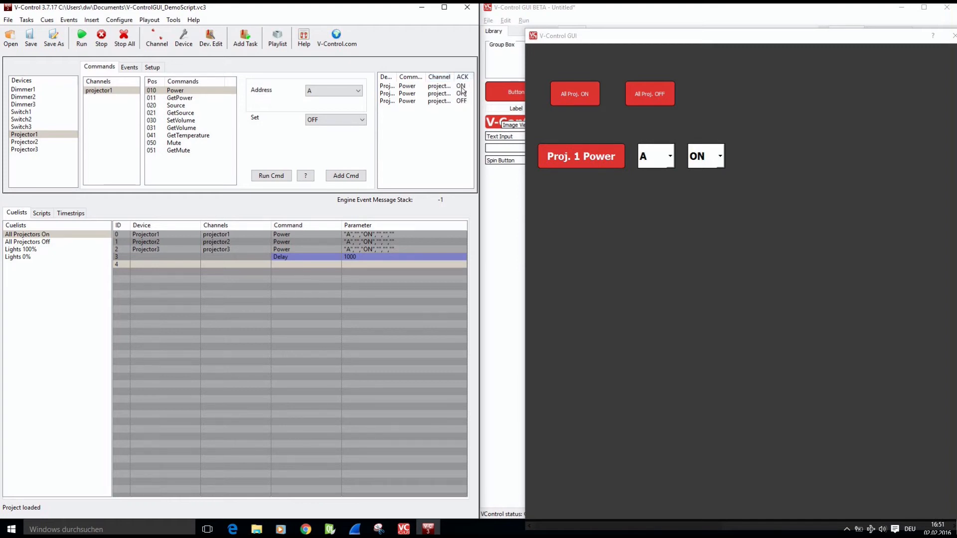
Test Proj. 1 Power with the value OFF in the running GUI, and close the GUI.
left_click(718, 157)
left_click(700, 187)
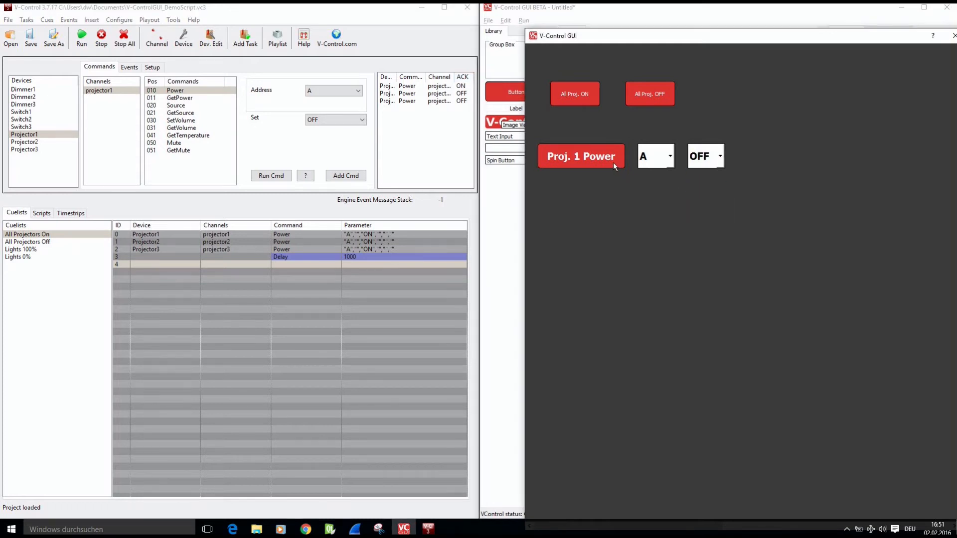
left_click(588, 157)
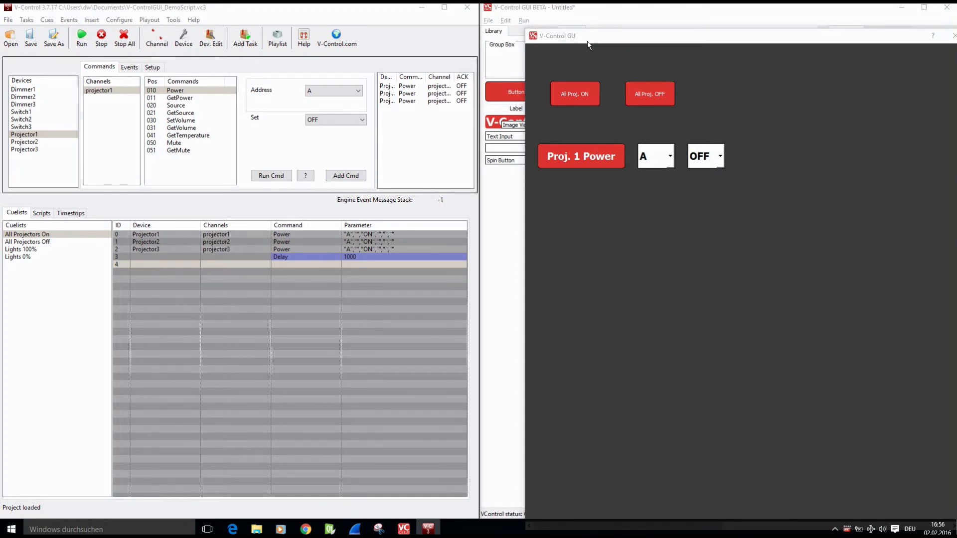
left_click(671, 243)
key("Escape")
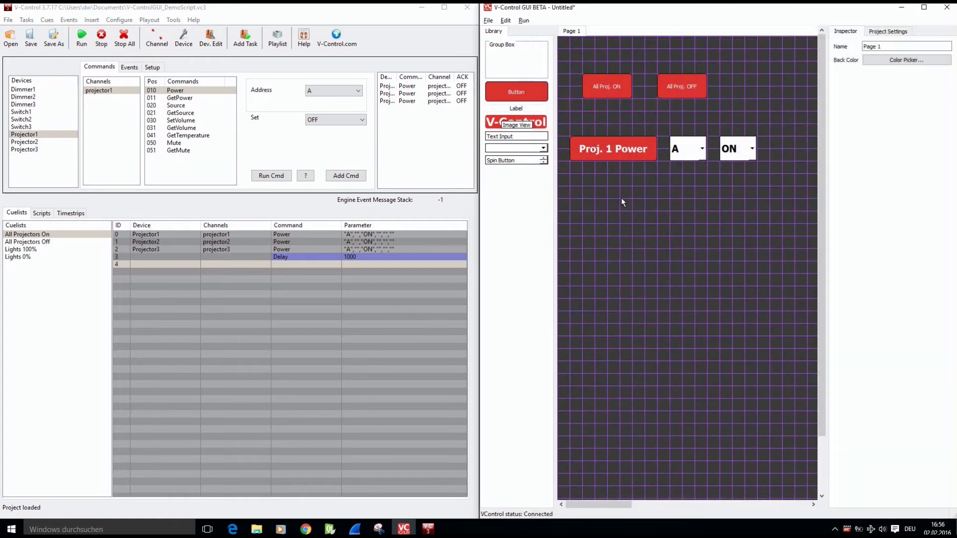
Place a label about 151 by 25 below the Proj. 1 Power button and caption it "Power Status:".
left_click(571, 178)
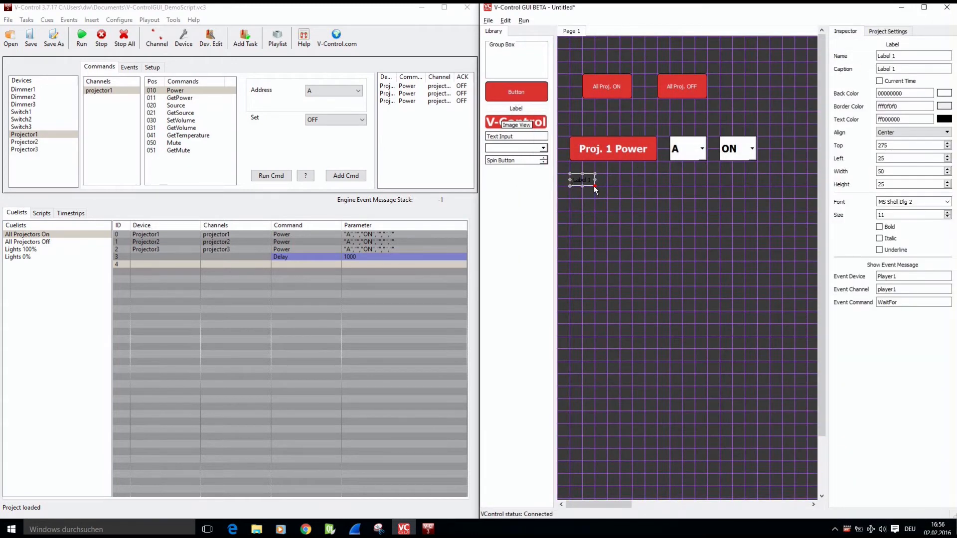
left_click_drag(638, 186, 641, 187)
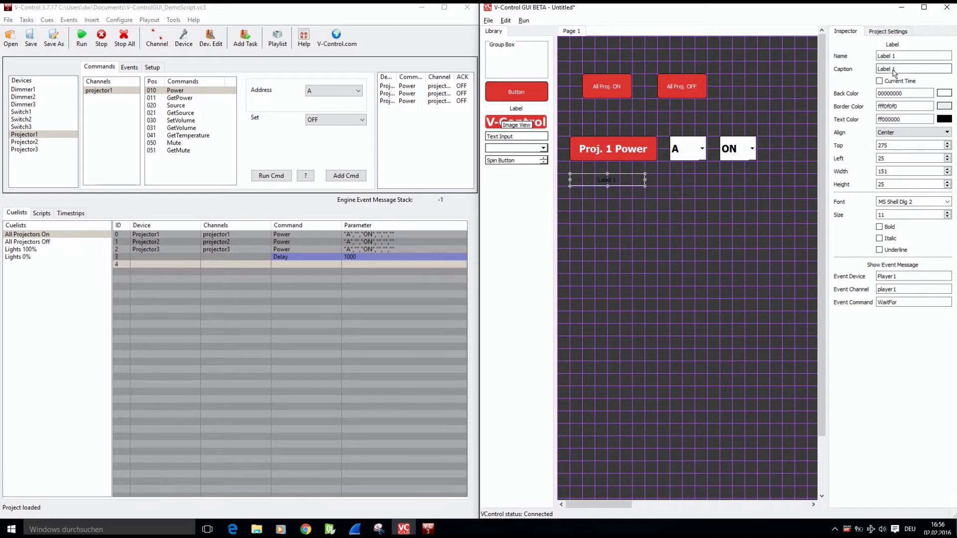
left_click_drag(903, 72, 765, 65)
type("Power Status:")
key("Return")
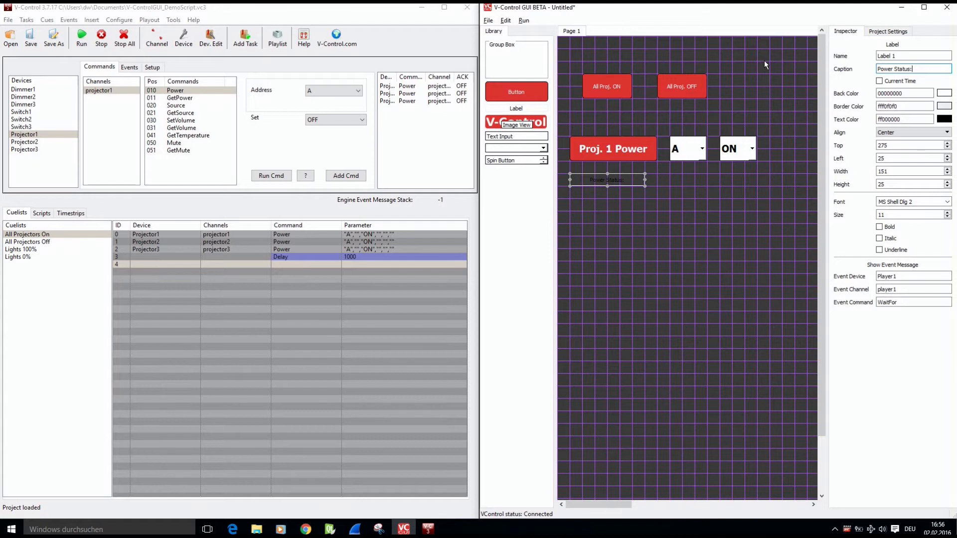
Set the Power Status label's text color to bright green #00ff00 and its font size to 20.
double_click(904, 120)
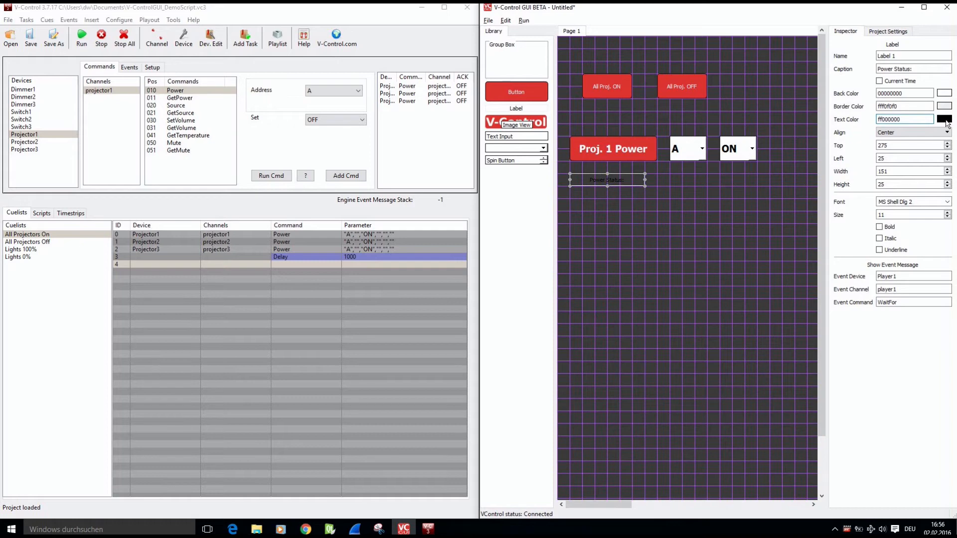
left_click(944, 119)
left_click(682, 183)
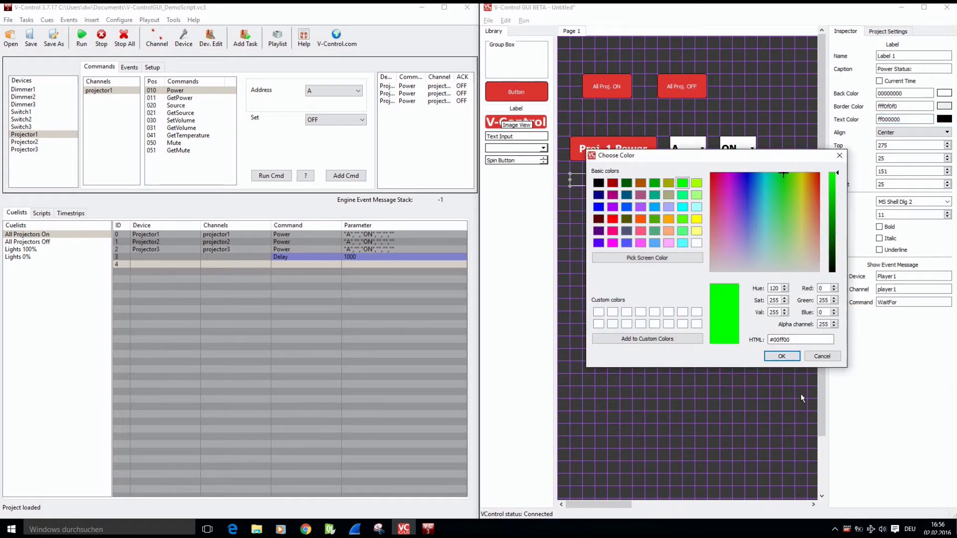
left_click(781, 357)
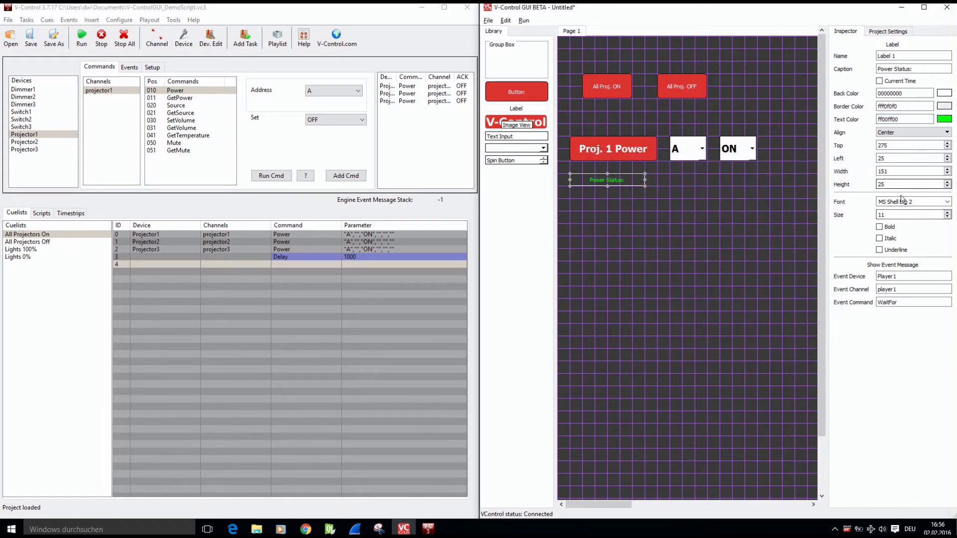
double_click(892, 219)
type("25")
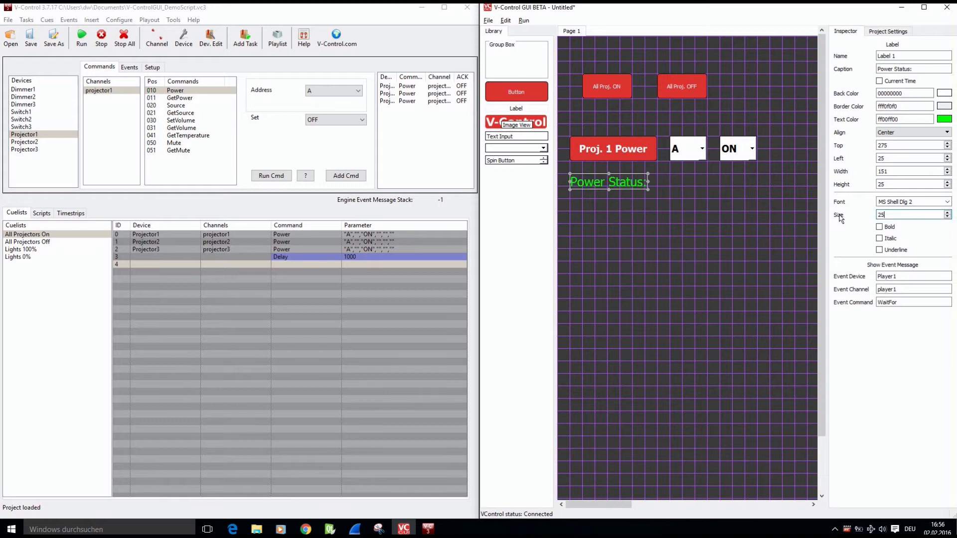
key("BackSpace")
type("0")
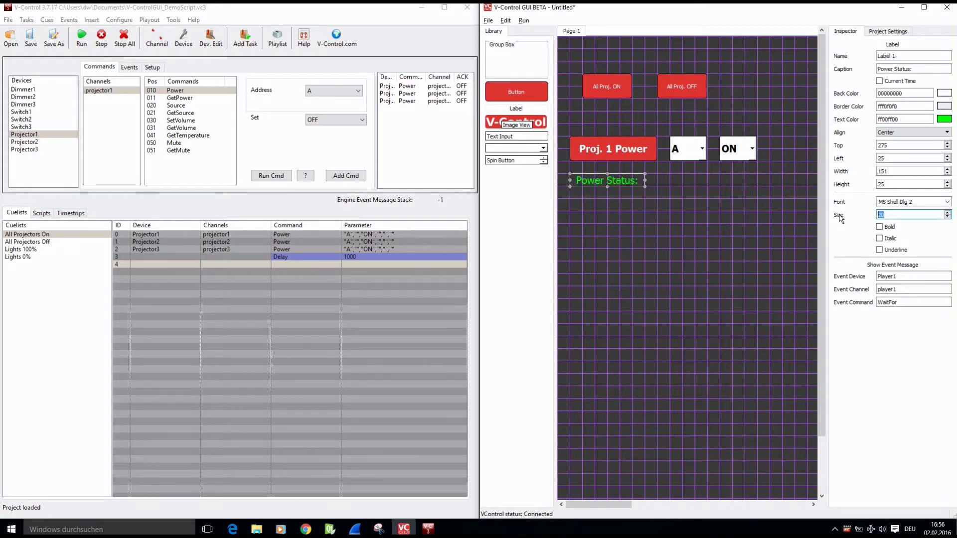
Make the Power Status label's border transparent by setting its border color's alpha channel to 0.
key("Return")
left_click(619, 192)
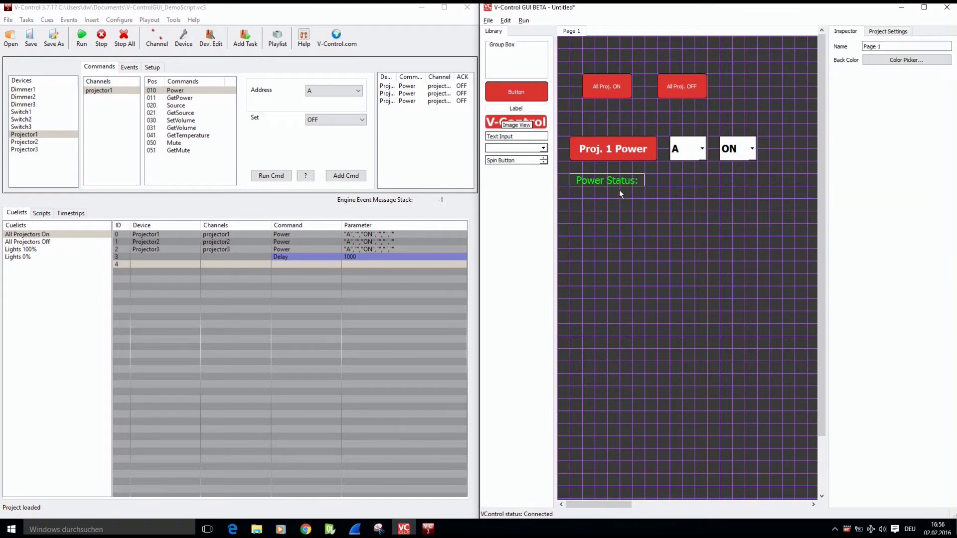
left_click(618, 183)
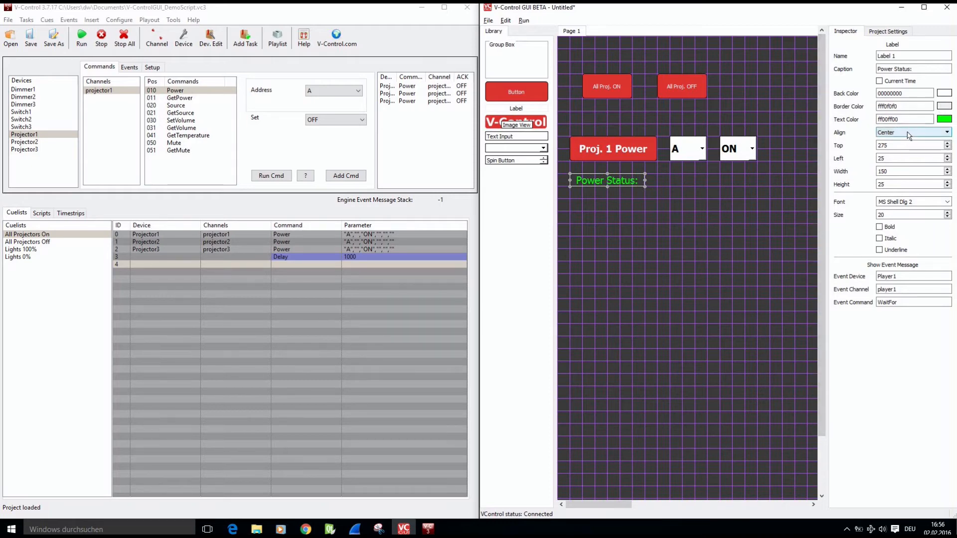
left_click(943, 106)
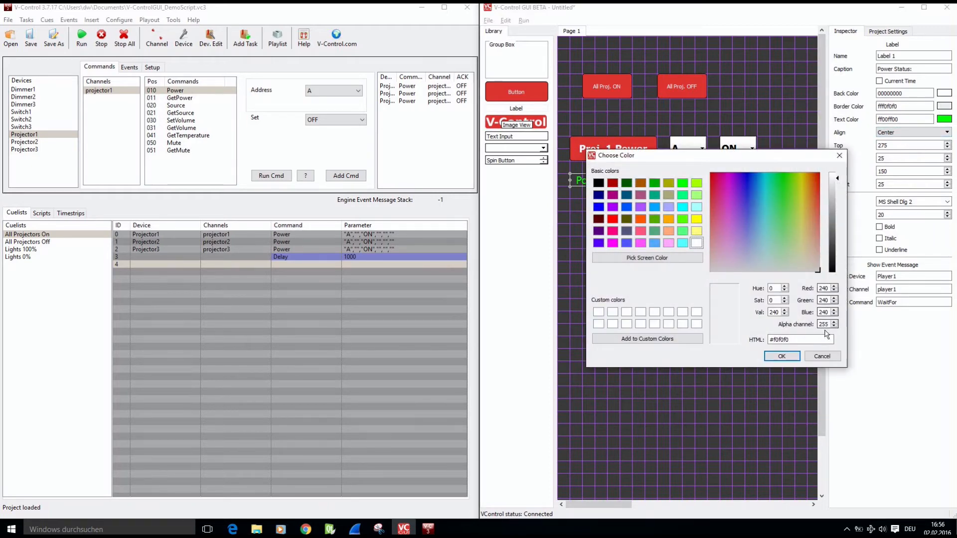
double_click(822, 324)
type("0")
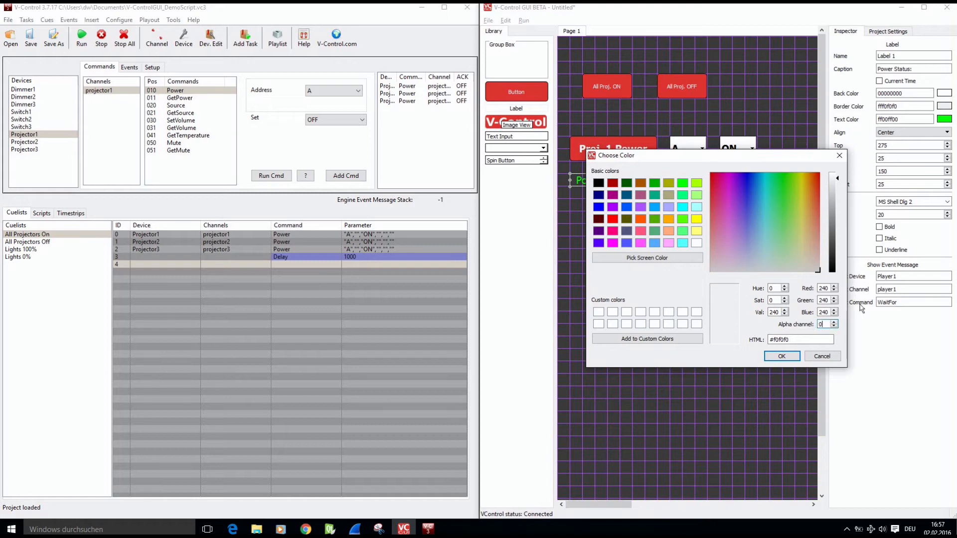
left_click(781, 357)
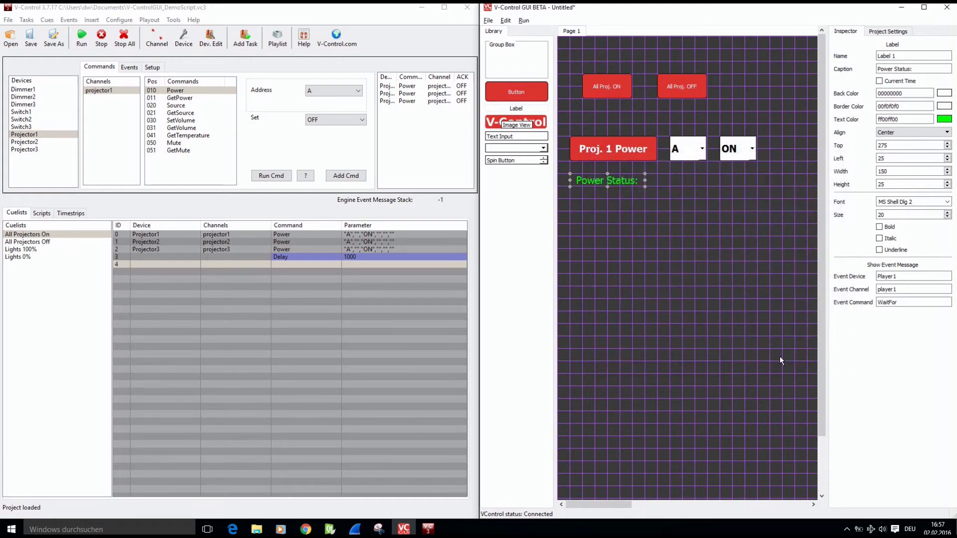
left_click(769, 346)
Try the Current Time option on the Power Status label and switch it off again.
left_click(611, 183)
left_click(879, 81)
left_click(879, 82)
Place a label about 74 by 23 beside the Power Status label, name it Proj1PowerStat and caption it "?".
left_click_drag(661, 172, 657, 175)
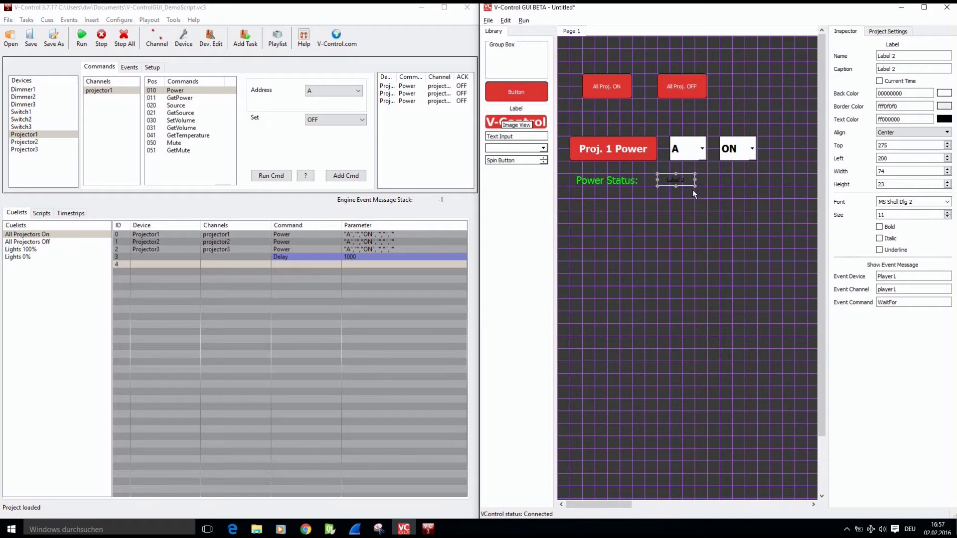
left_click(897, 68)
left_click_drag(897, 67, 841, 52)
type("Proj1PowerStat")
left_click_drag(899, 67, 833, 61)
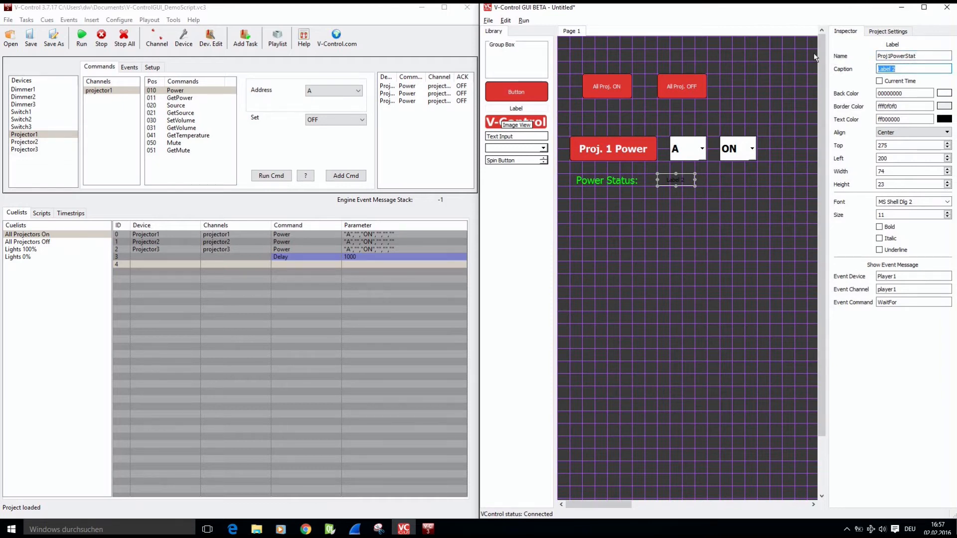
type("?")
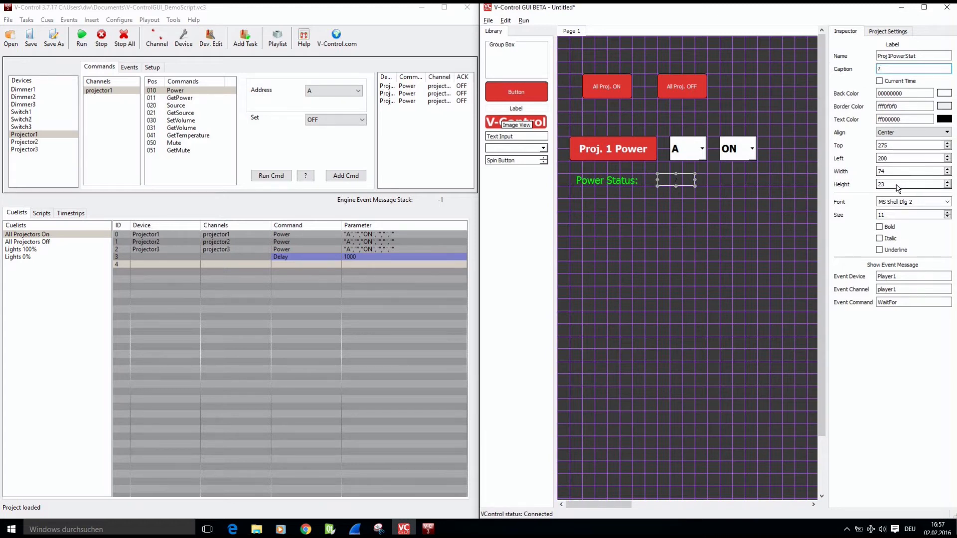
Format the Proj1PowerStat label with font size 20, bold text and bright green #00ff00 text color.
left_click_drag(889, 184, 866, 183)
key("Tab")
key("Tab")
type("20")
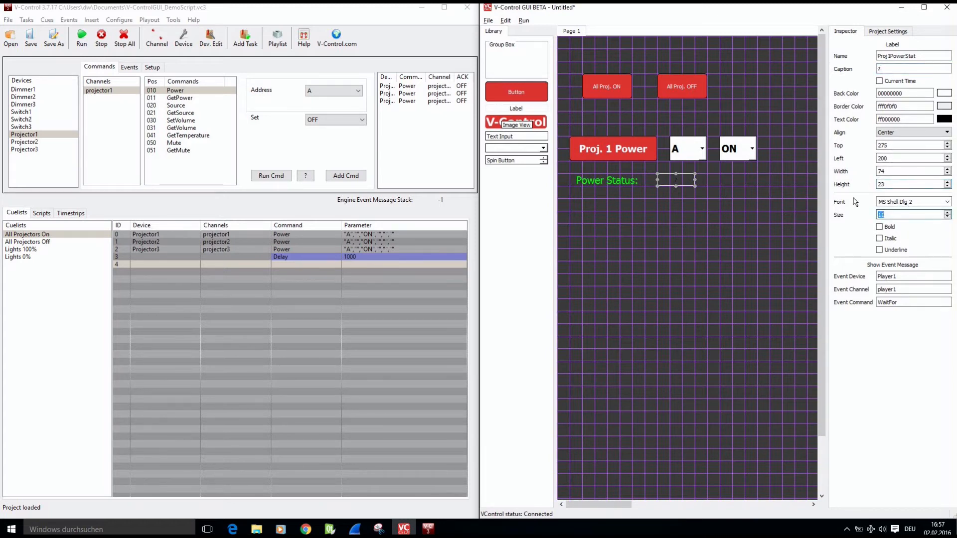
left_click(879, 227)
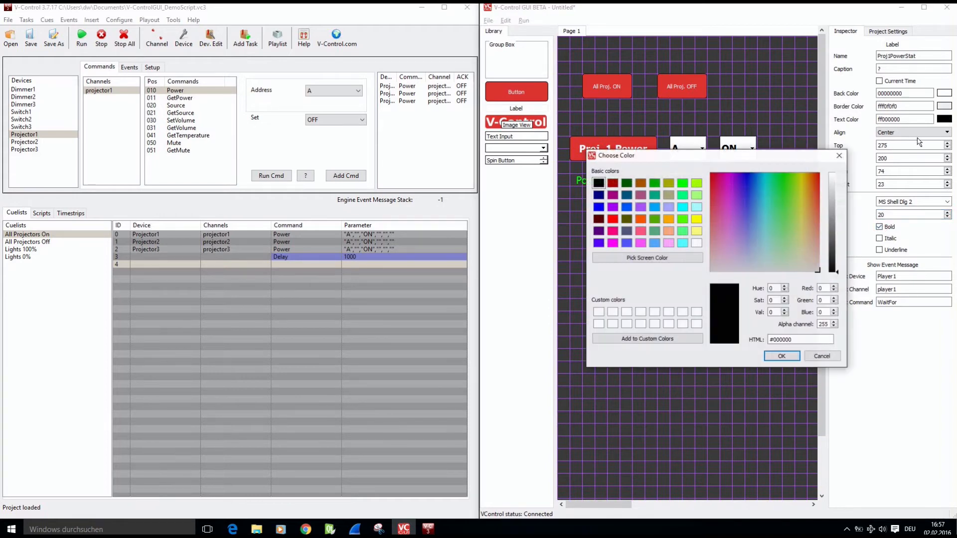
left_click(944, 118)
left_click(681, 184)
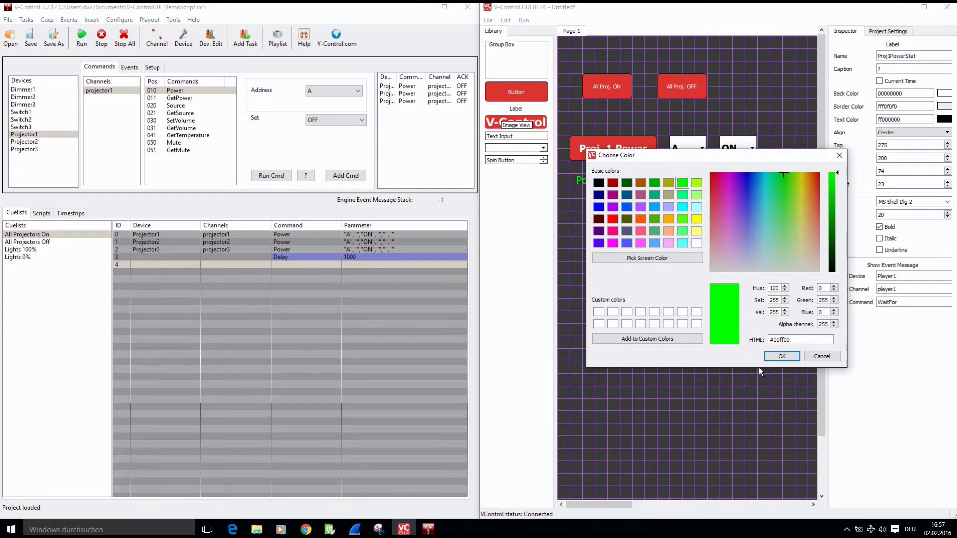
left_click(781, 356)
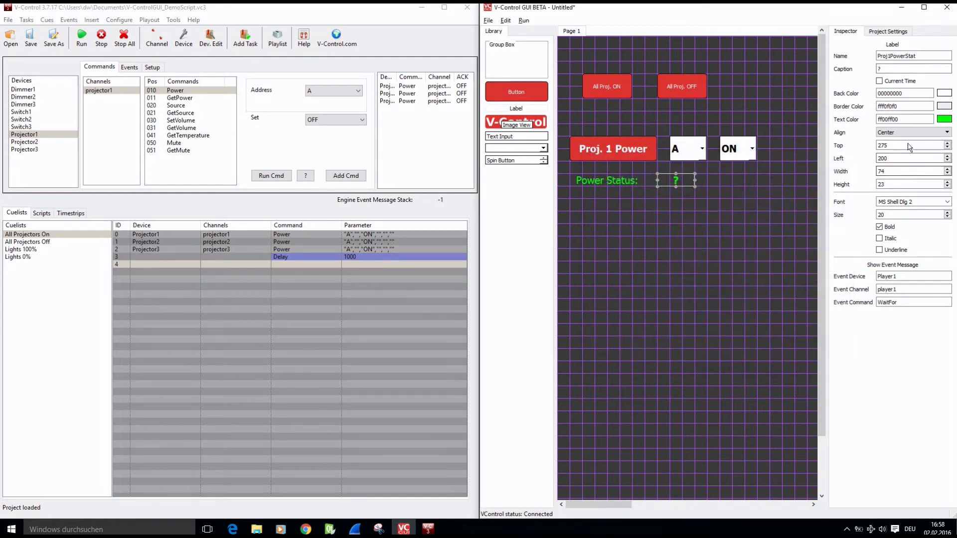
Make the Proj1PowerStat label's border transparent with an alpha channel of 0.
left_click(943, 106)
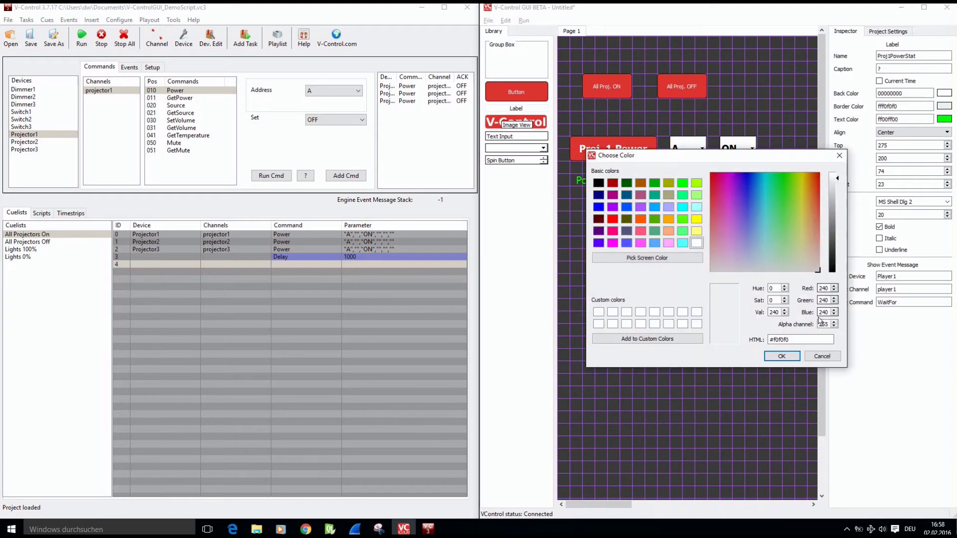
double_click(822, 326)
type("0")
key("Return")
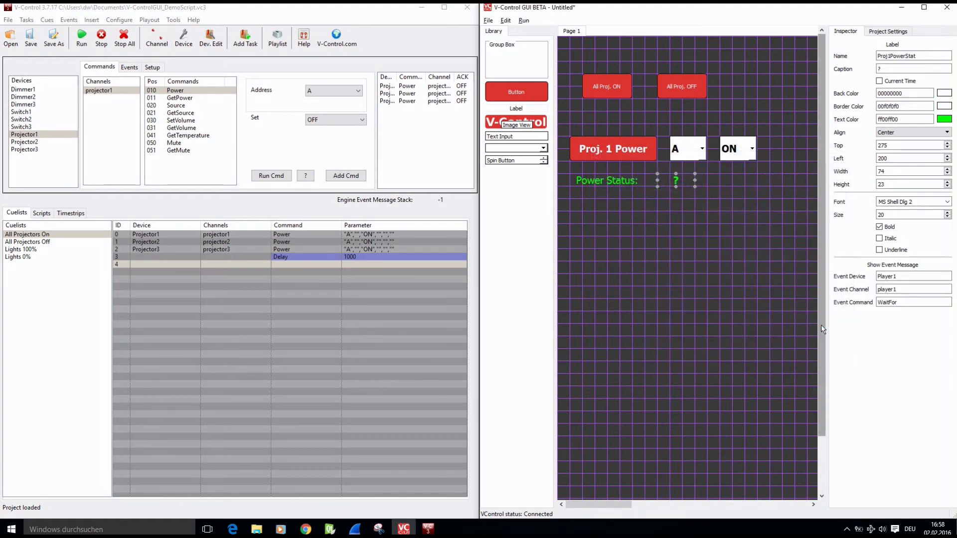
left_click(683, 222)
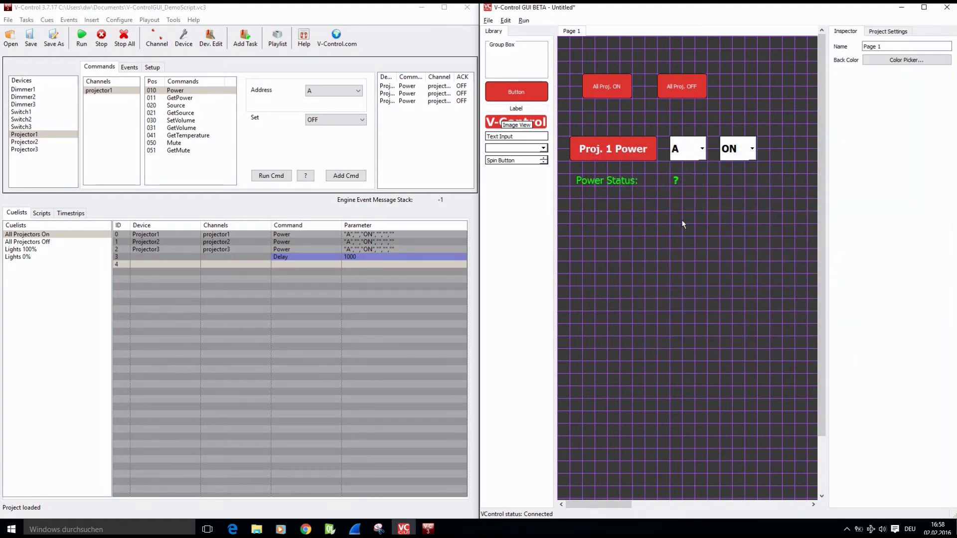
Set the Proj1PowerStat label's event message to device Projector1, channel projector1 and command Power.
left_click(678, 176)
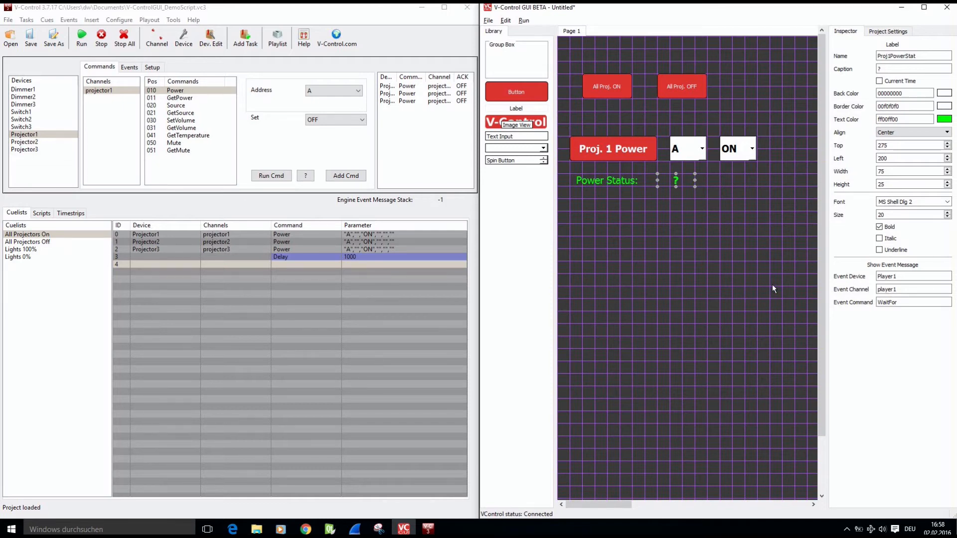
left_click_drag(904, 277, 832, 277)
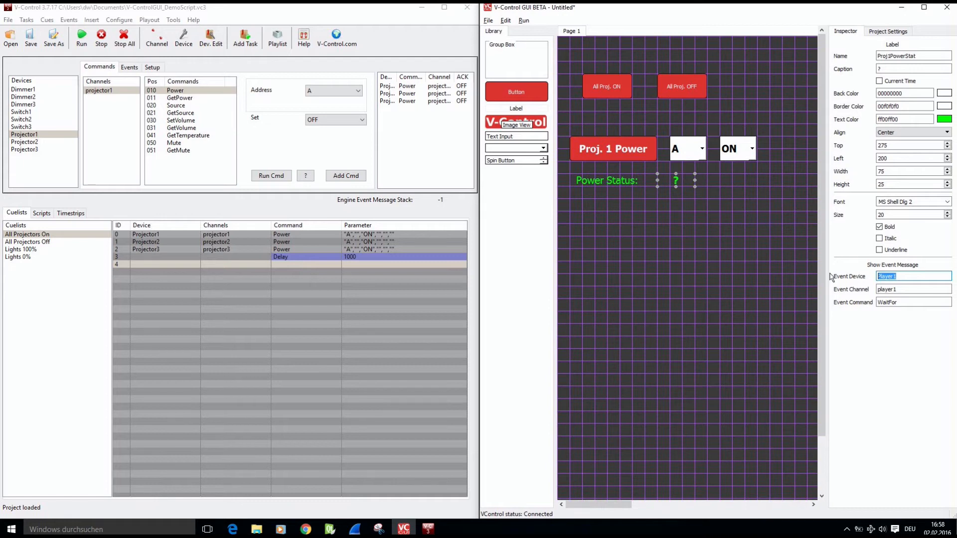
type("P")
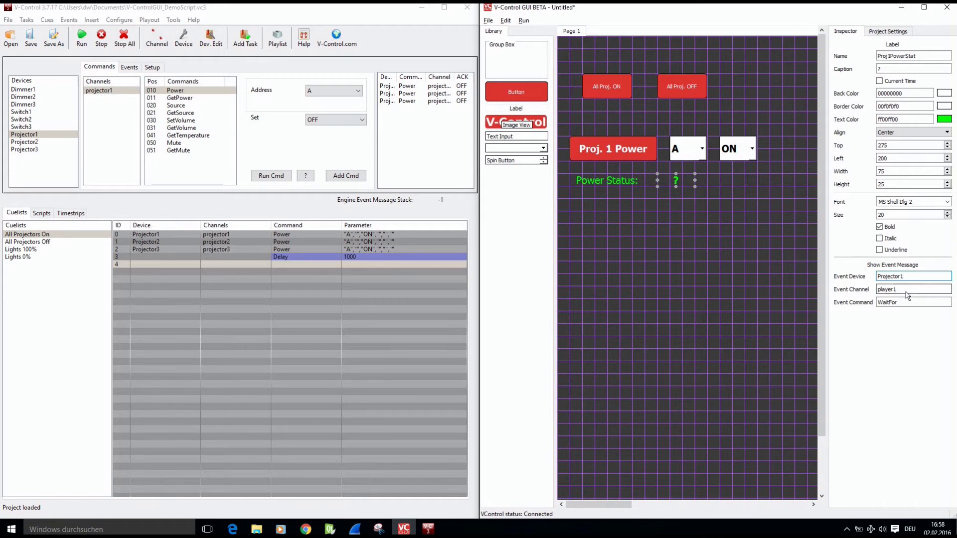
left_click_drag(905, 292, 815, 288)
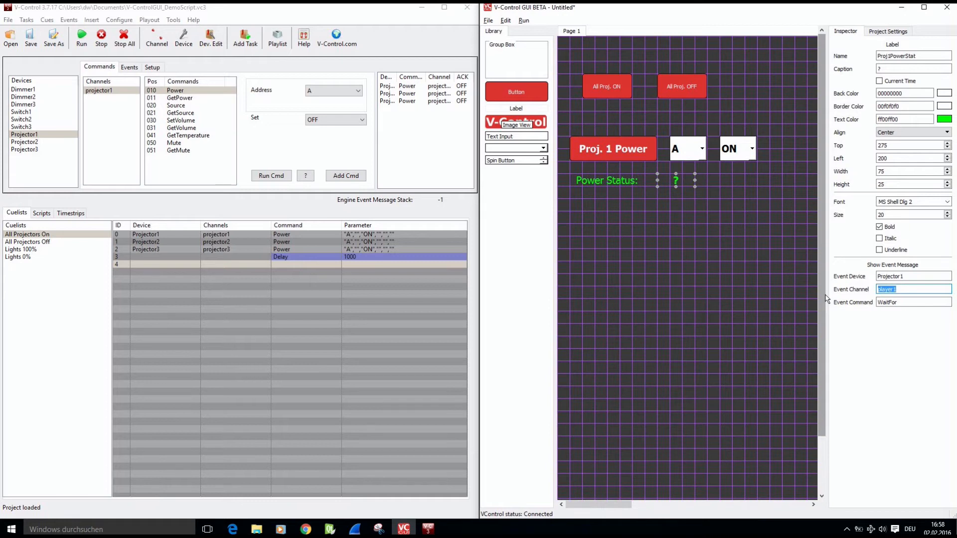
type("projecto")
left_click_drag(905, 302, 808, 301)
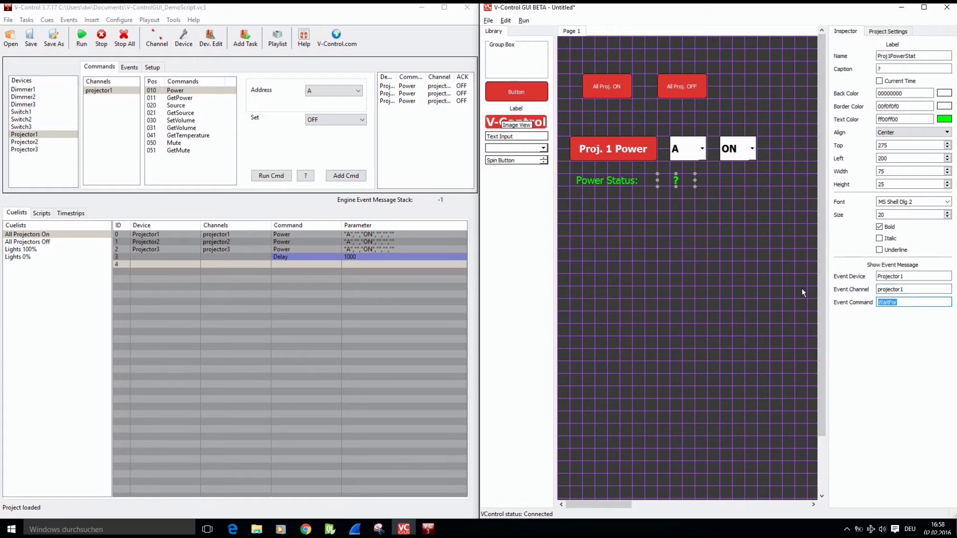
type("Power")
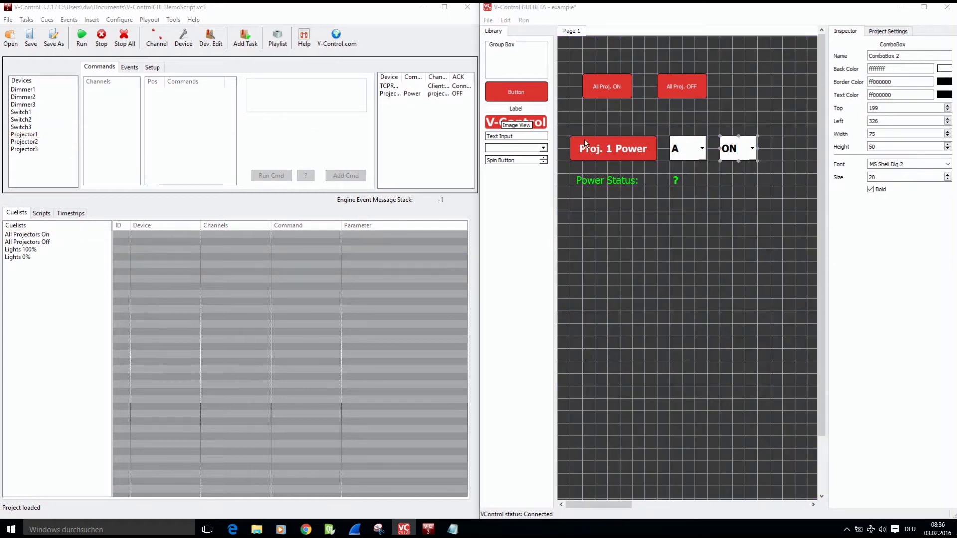
Run the GUI beside V-Control and test the status label by sending Proj. 1 Power with ON and OFF.
left_click(522, 20)
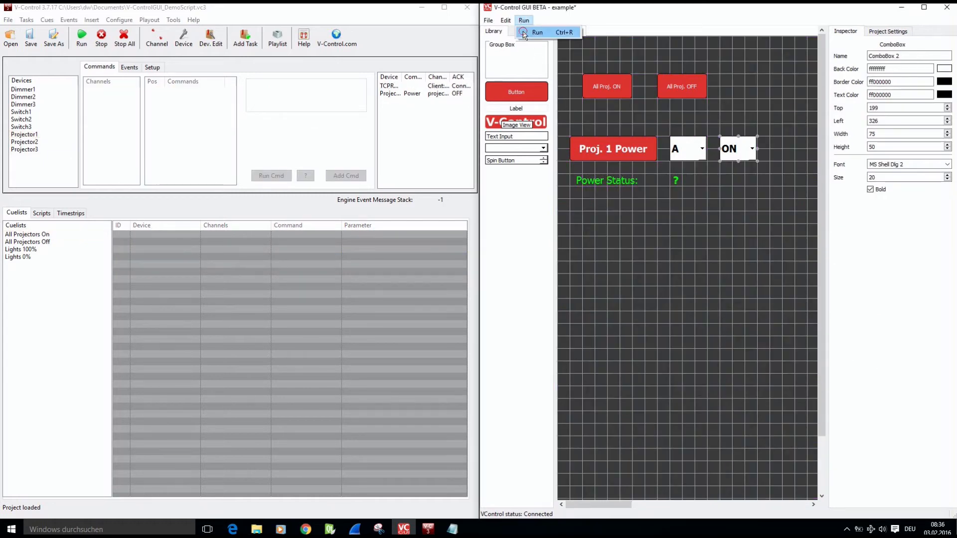
left_click(535, 33)
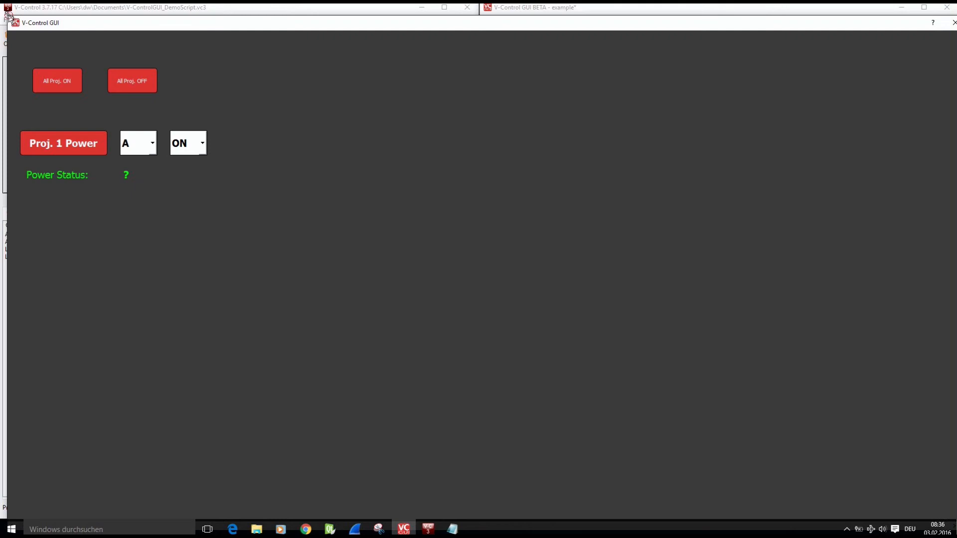
left_click_drag(9, 18, 502, 22)
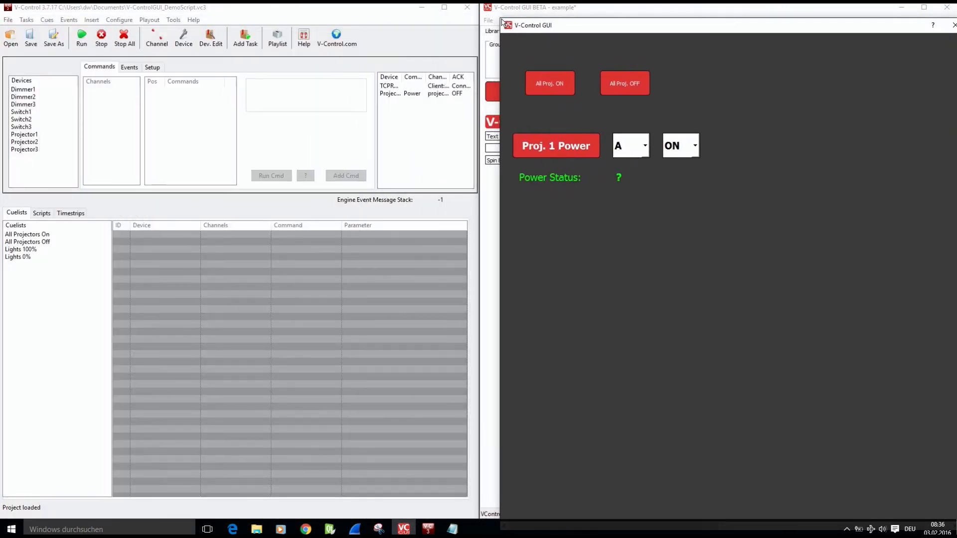
left_click(696, 149)
left_click(683, 160)
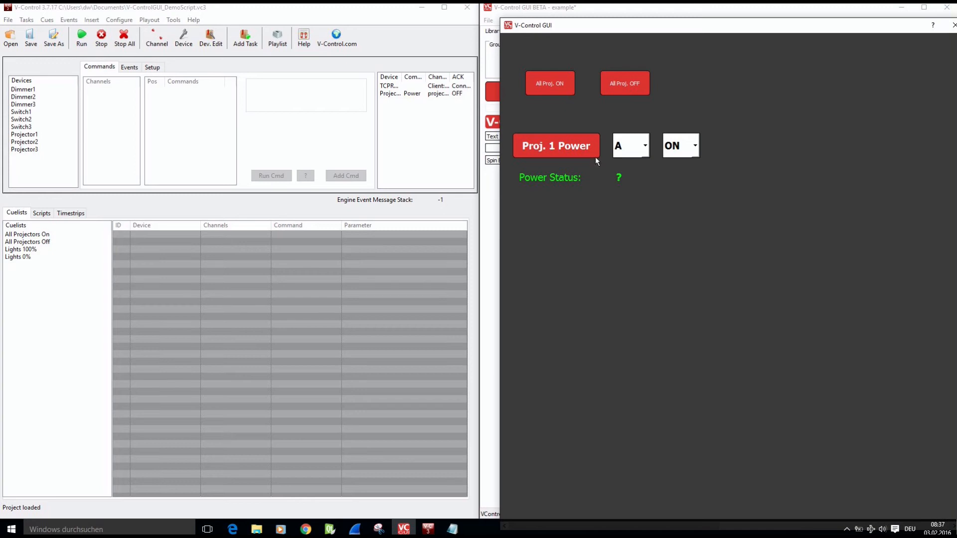
left_click(551, 148)
left_click(696, 145)
left_click(678, 176)
In V-Control, run the Power command on Projector1's projector1 channel with Set at ON.
left_click(26, 134)
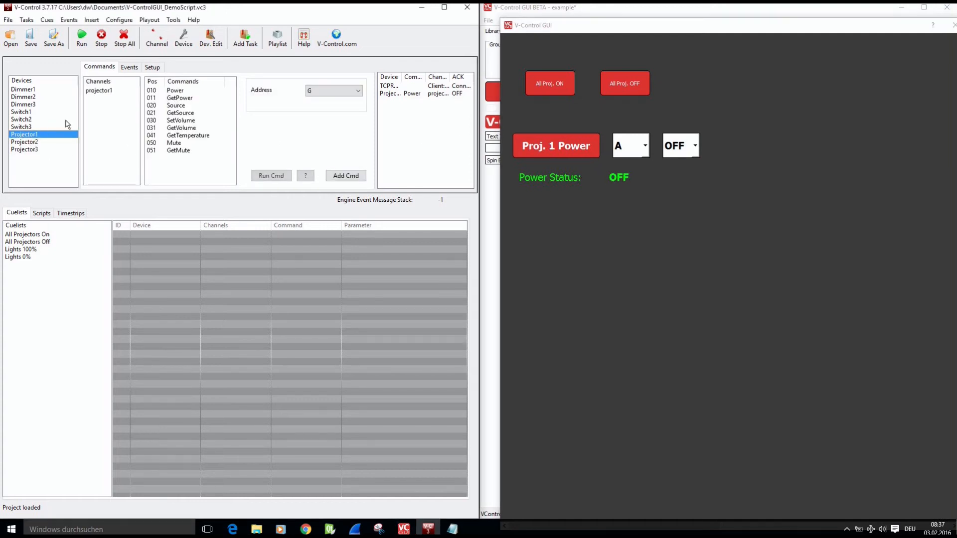
left_click(90, 91)
left_click(175, 91)
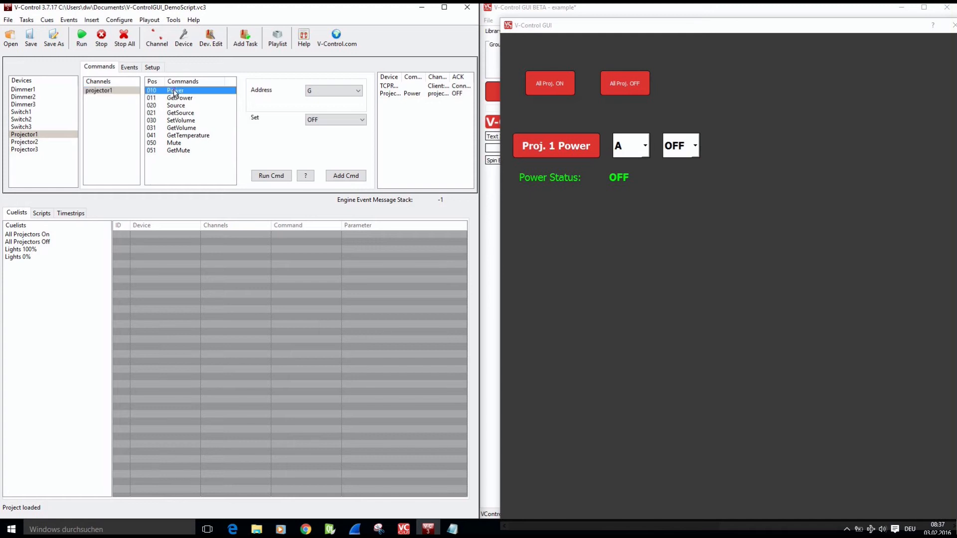
left_click(325, 120)
left_click(315, 134)
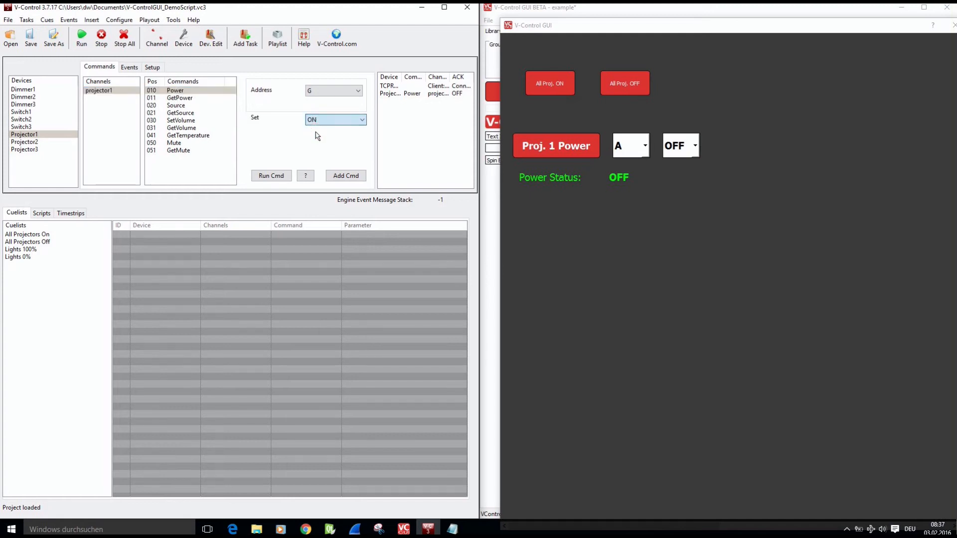
left_click(274, 176)
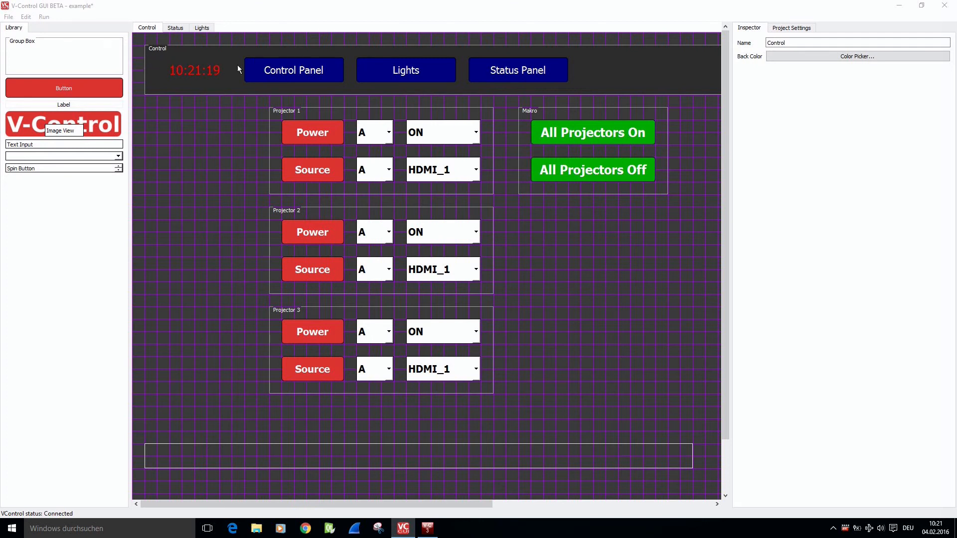
Examine the page-button settings of Control Panel, Lights and Status Panel on the example project's Control page.
left_click(298, 69)
left_click(392, 72)
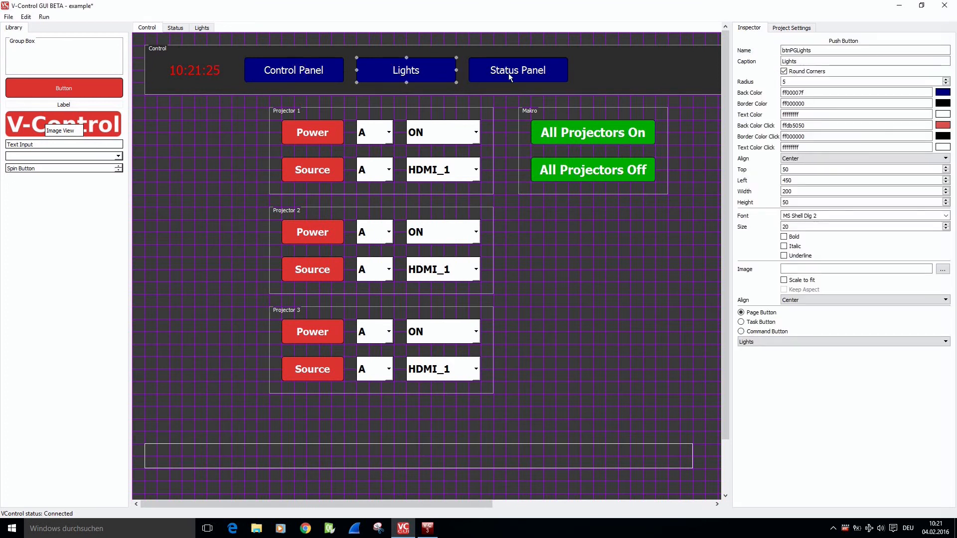
left_click(510, 75)
left_click(311, 70)
left_click(407, 70)
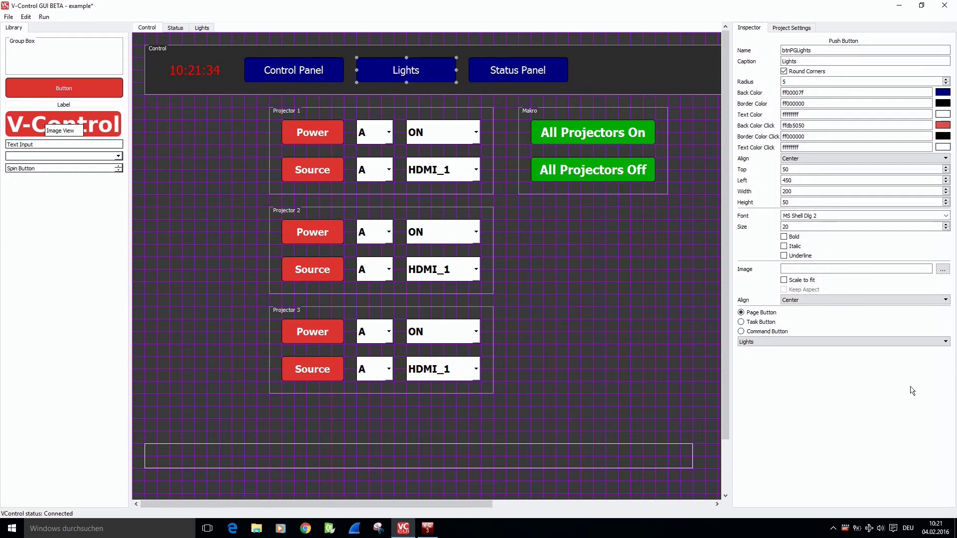
left_click(511, 74)
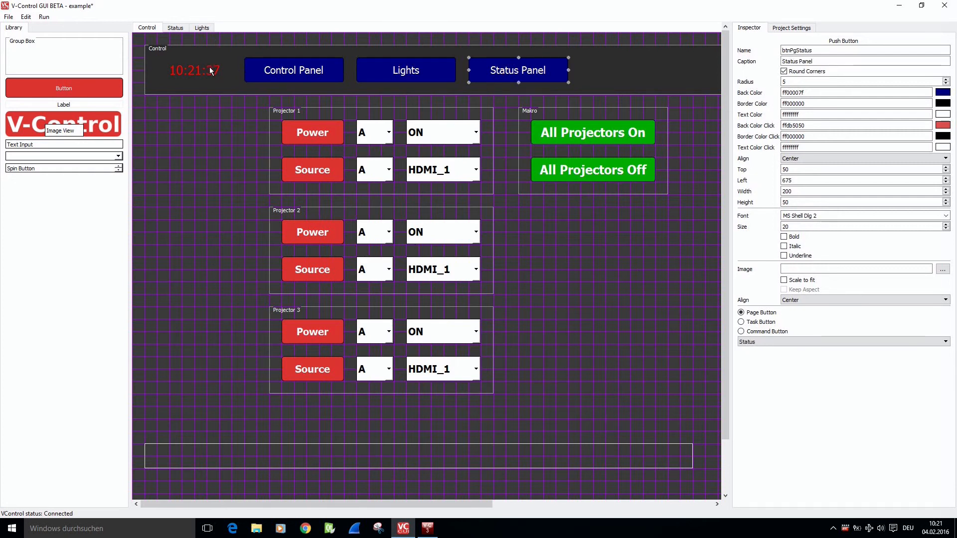
left_click(192, 137)
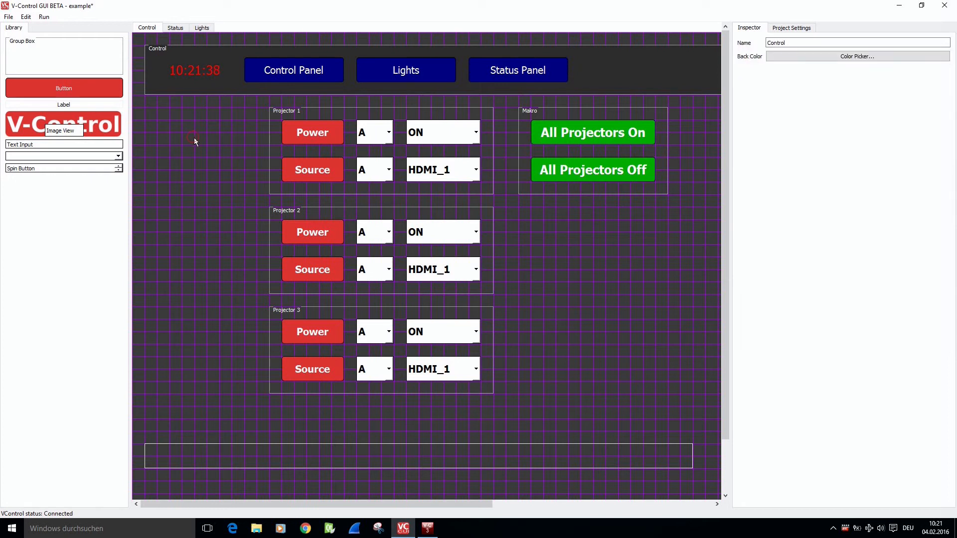
Examine the button settings of Projector 1's Power and Source buttons and the All Projectors On button.
left_click(317, 131)
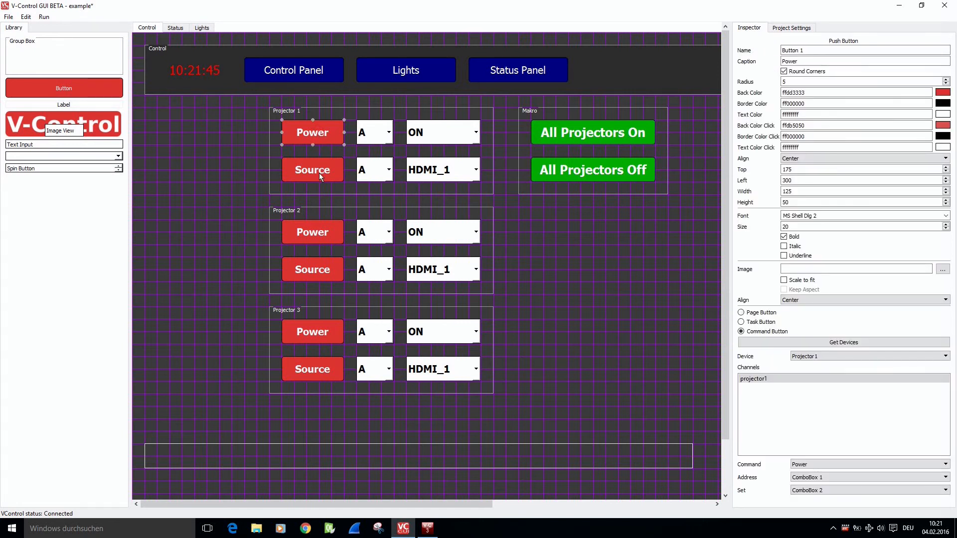
left_click(318, 172)
left_click(573, 132)
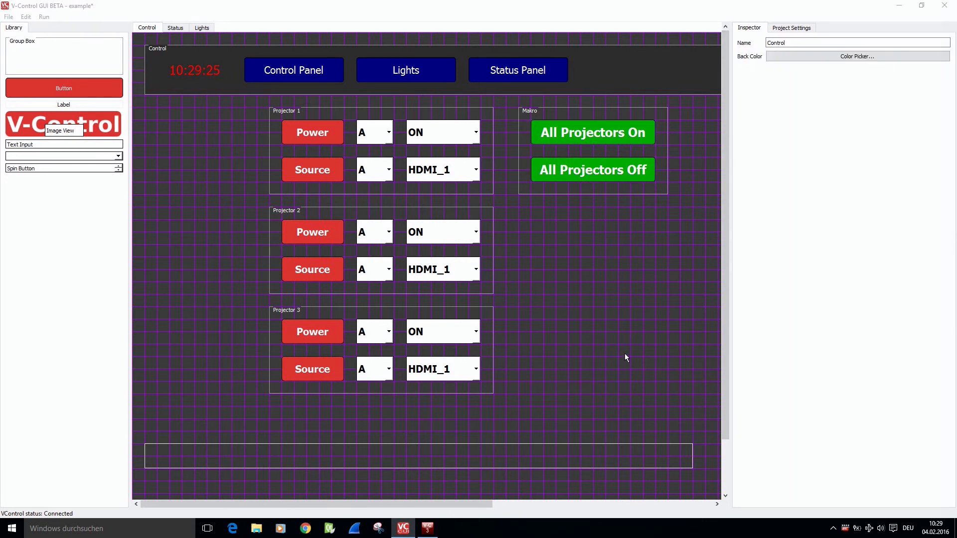
On the Lights page, assign the Lights 100% task to the All Lights 100% button.
left_click(472, 459)
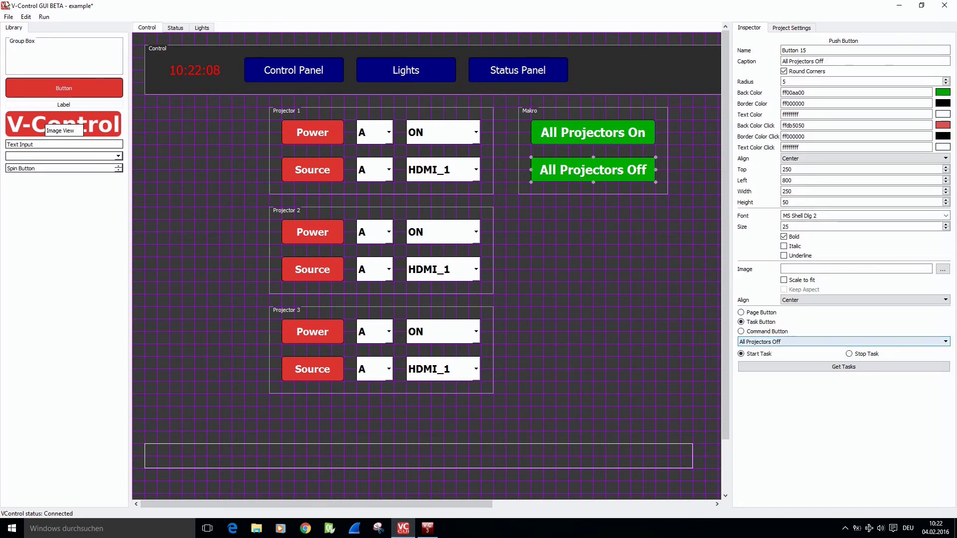
left_click(202, 27)
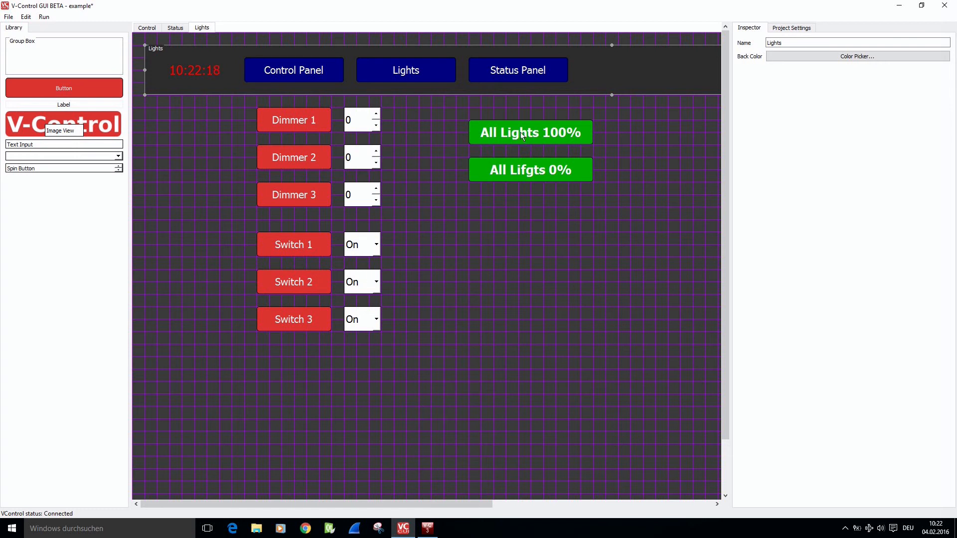
left_click(534, 172)
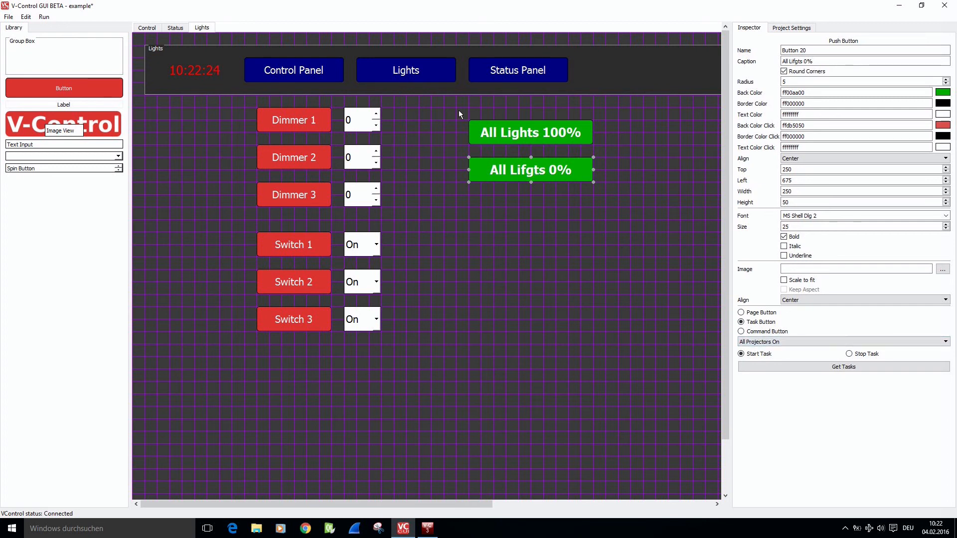
left_click(518, 133)
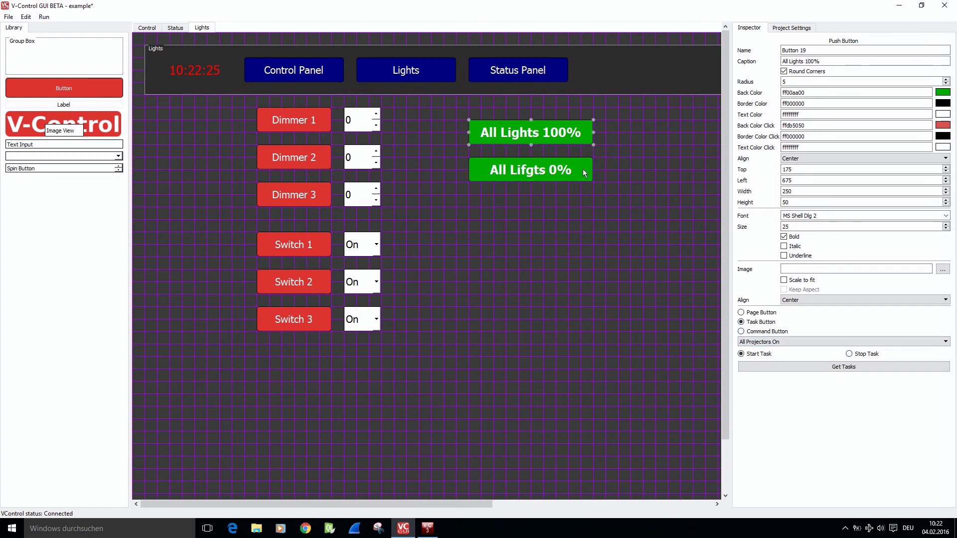
left_click(761, 342)
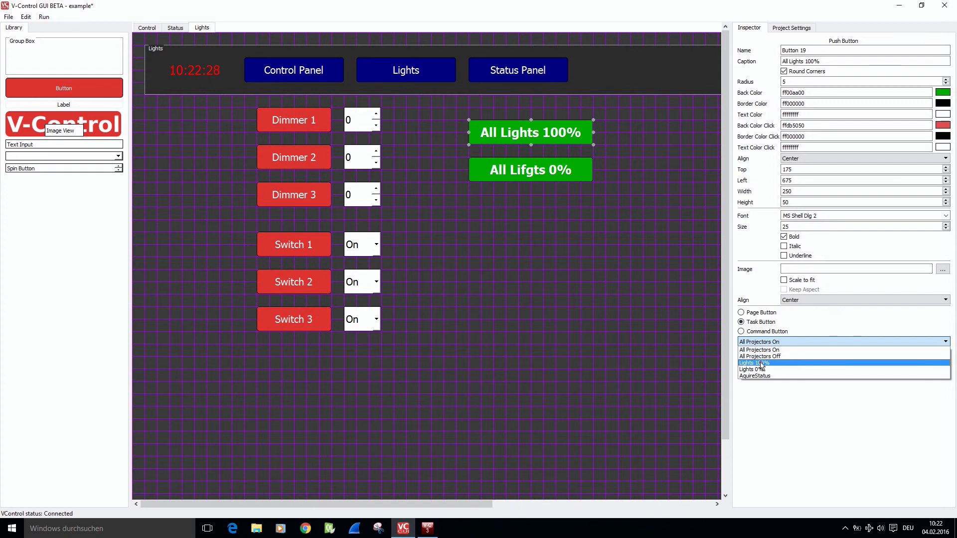
left_click(760, 363)
Assign the Lights 0% task to the All Lifgts 0% button.
left_click(538, 171)
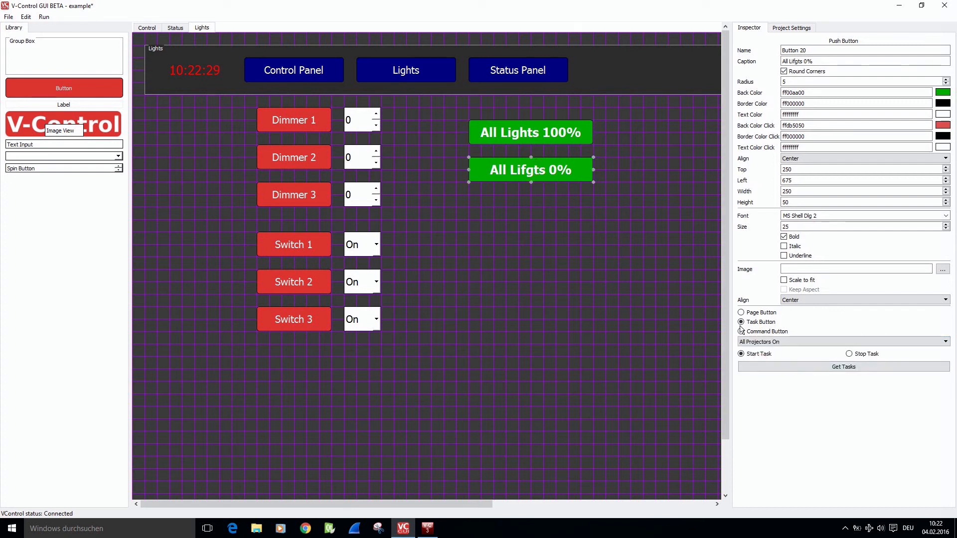
left_click(761, 342)
left_click(761, 369)
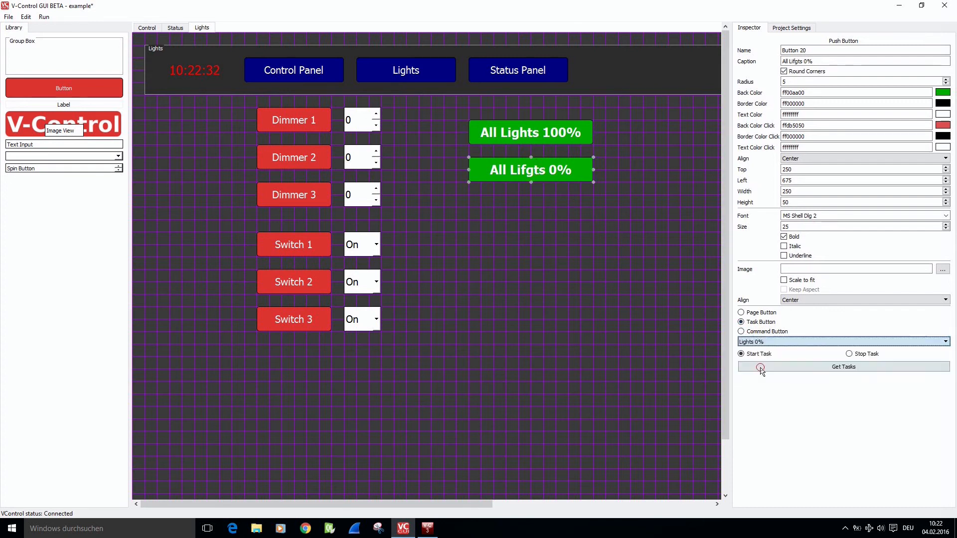
left_click(551, 268)
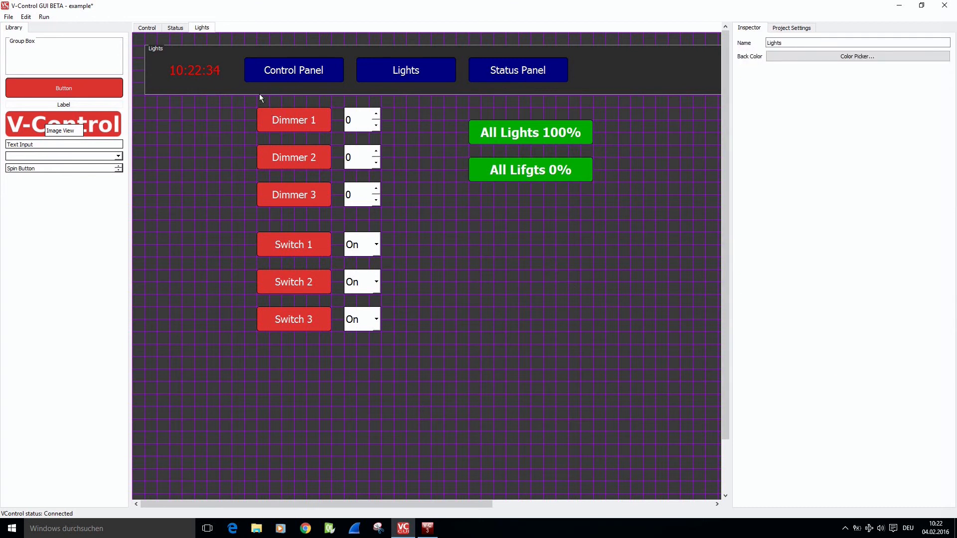
Examine the event device, channel and command settings of the Projector 1 and Projector 2 value labels on the Status page.
left_click(174, 27)
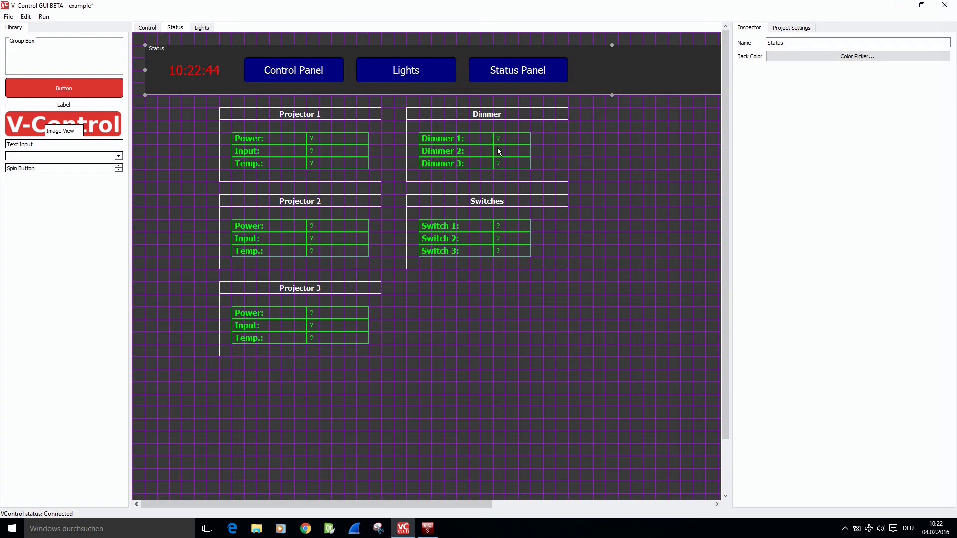
left_click(312, 140)
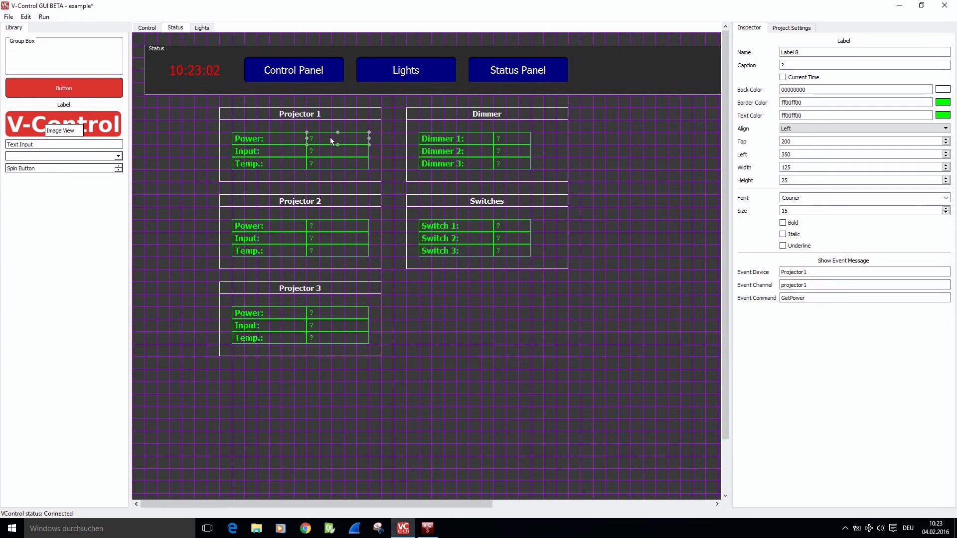
left_click(312, 149)
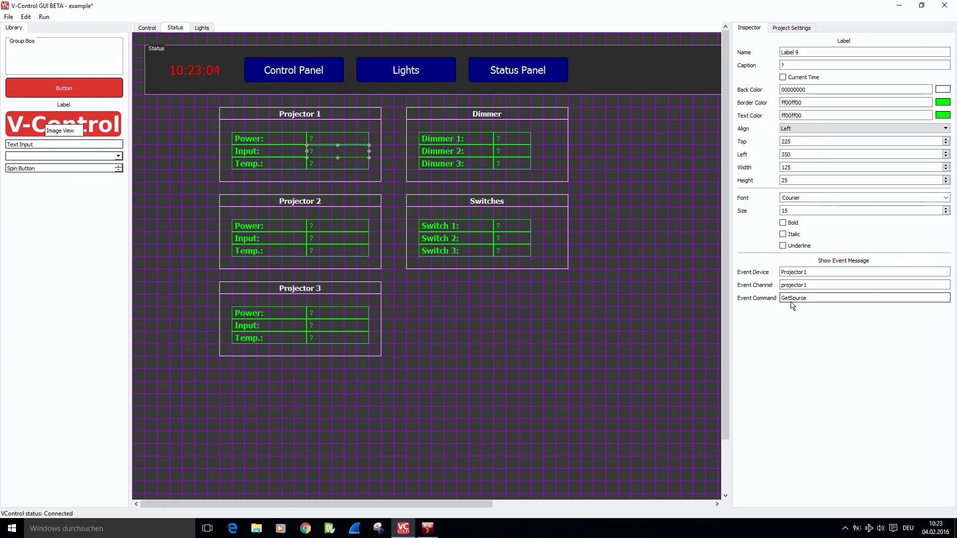
left_click(308, 162)
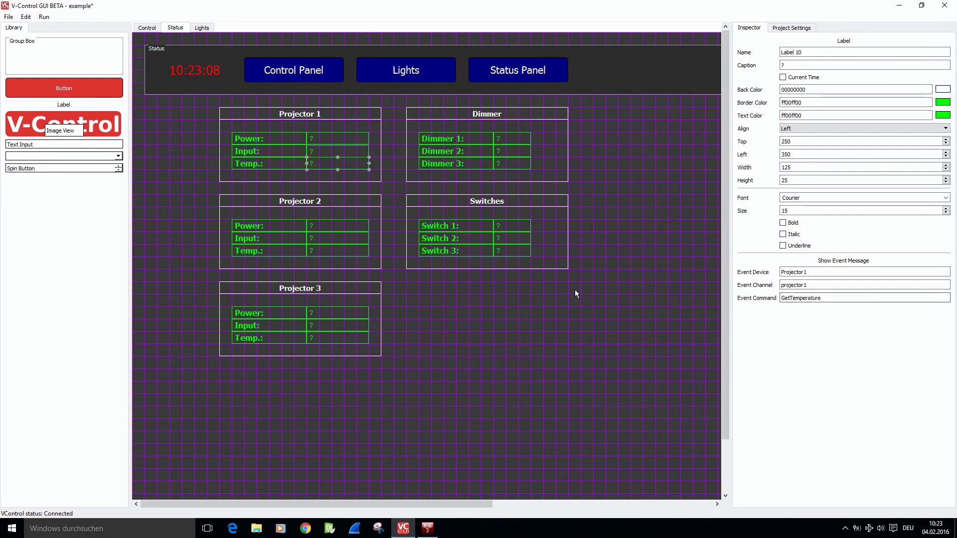
left_click(312, 226)
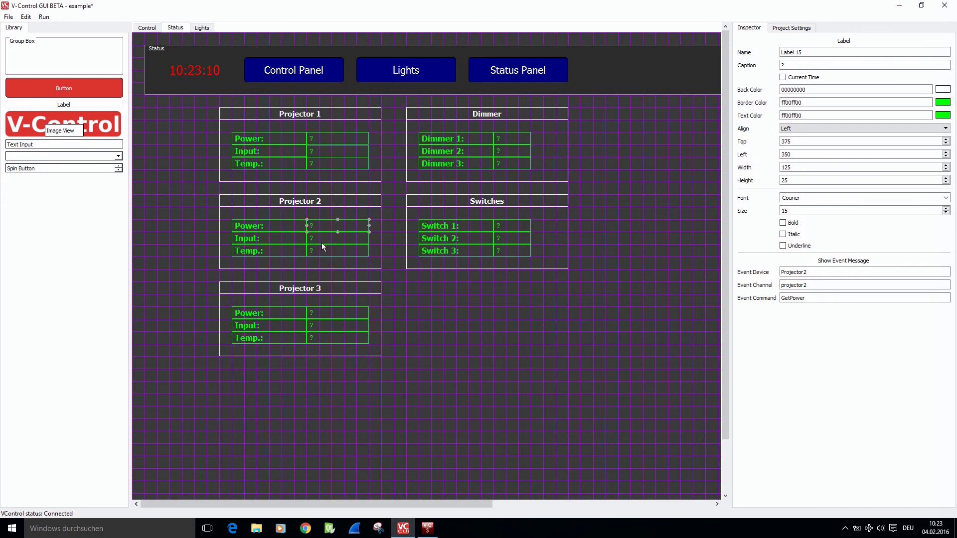
left_click(309, 239)
Examine the event settings of the Dimmer 1, Dimmer 2, Switch 1 and Switch 3 value labels.
left_click(496, 137)
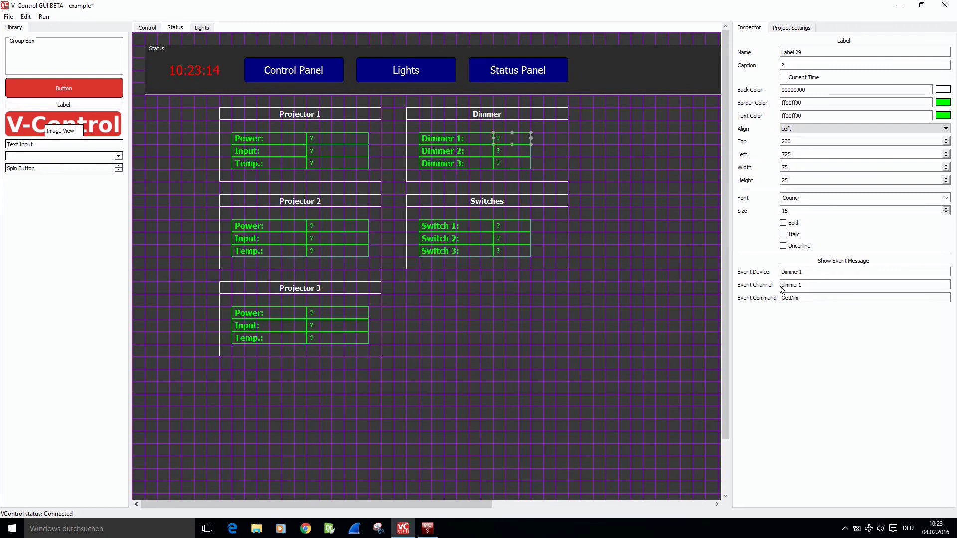
left_click(498, 152)
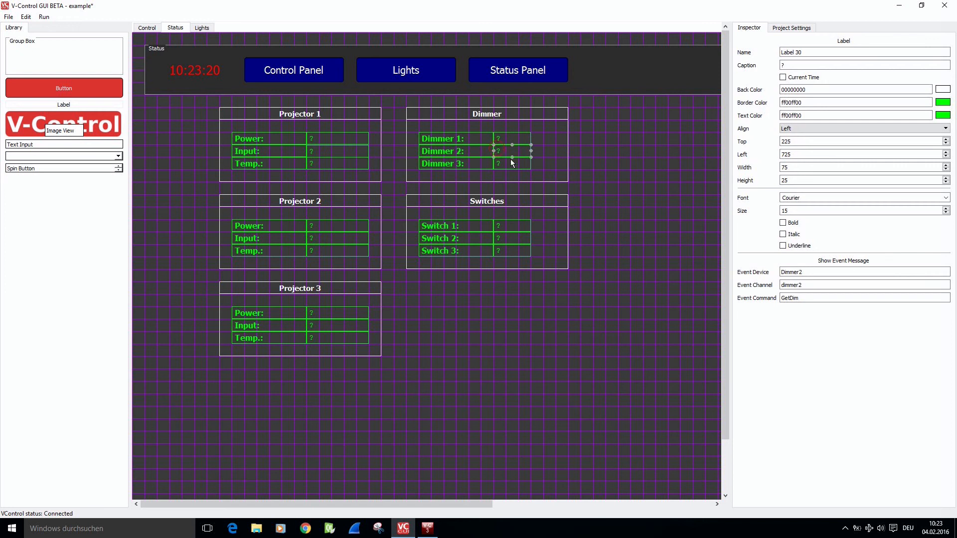
left_click(501, 226)
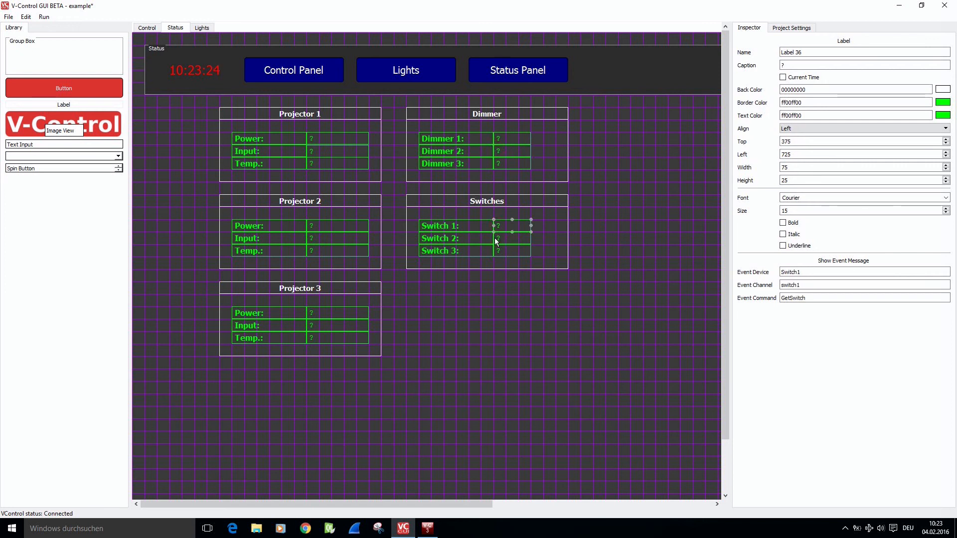
left_click(497, 250)
Run the example GUI and arrange its window beside V-Control so both are visible.
left_click(921, 5)
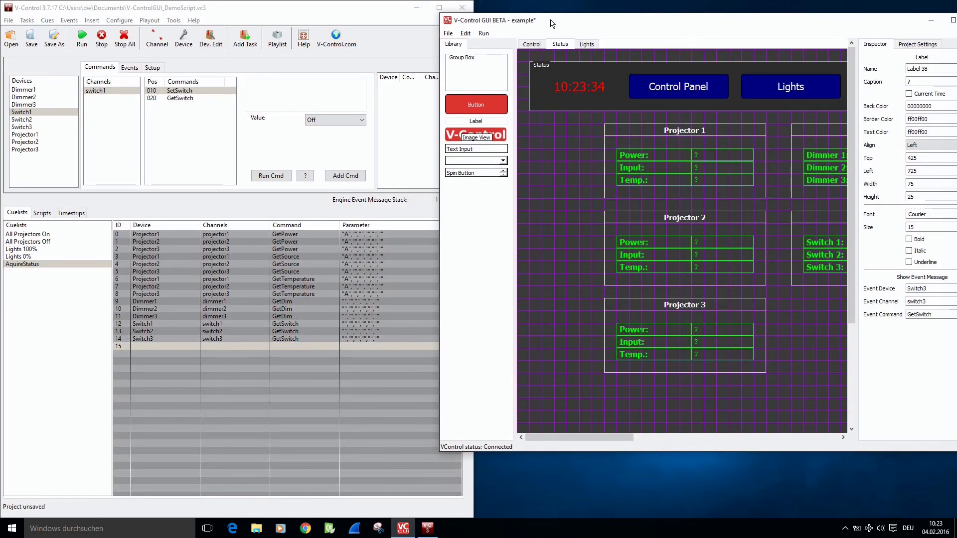
left_click_drag(552, 23, 589, 11)
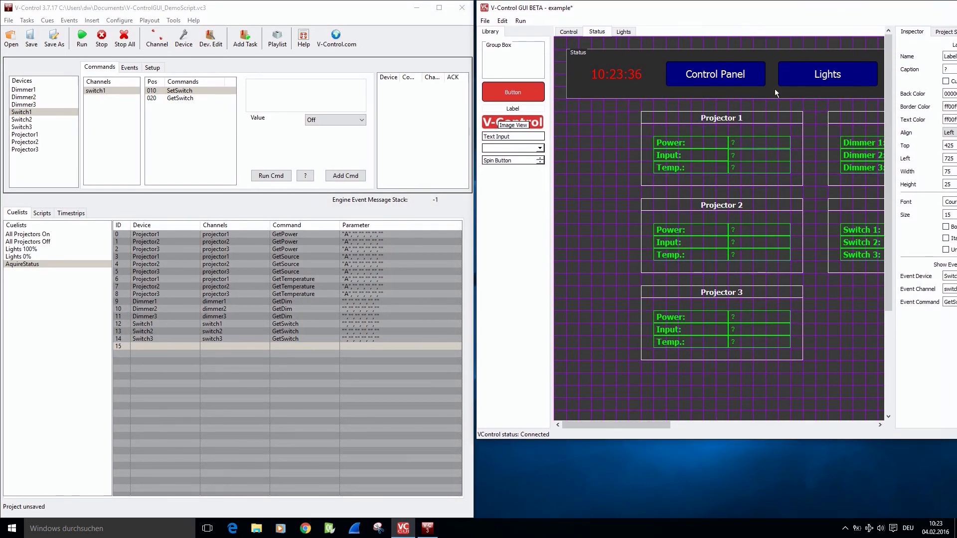
left_click(521, 21)
left_click(530, 37)
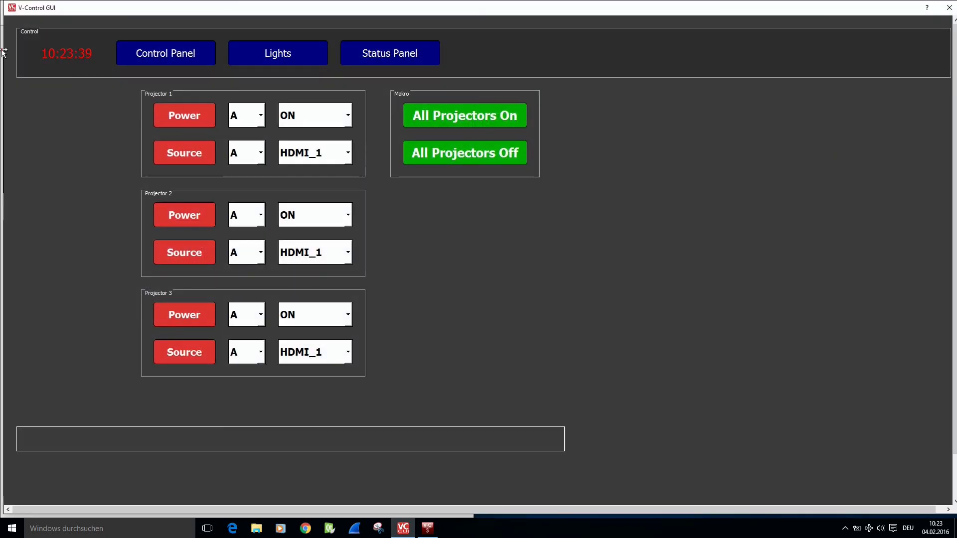
left_click_drag(4, 48, 471, 46)
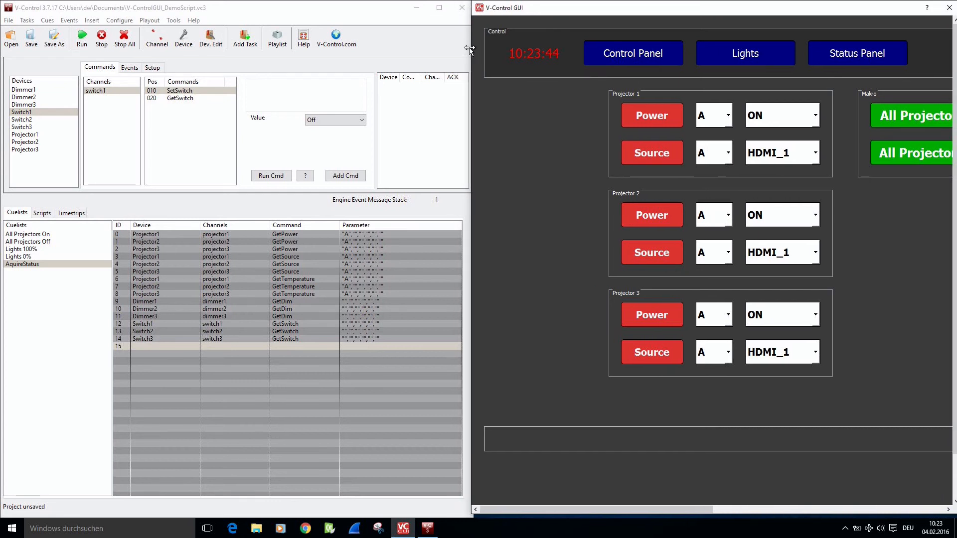
Test Projector 1 in the running GUI by sending Power ON and Source VGA.
left_click(654, 114)
left_click(797, 156)
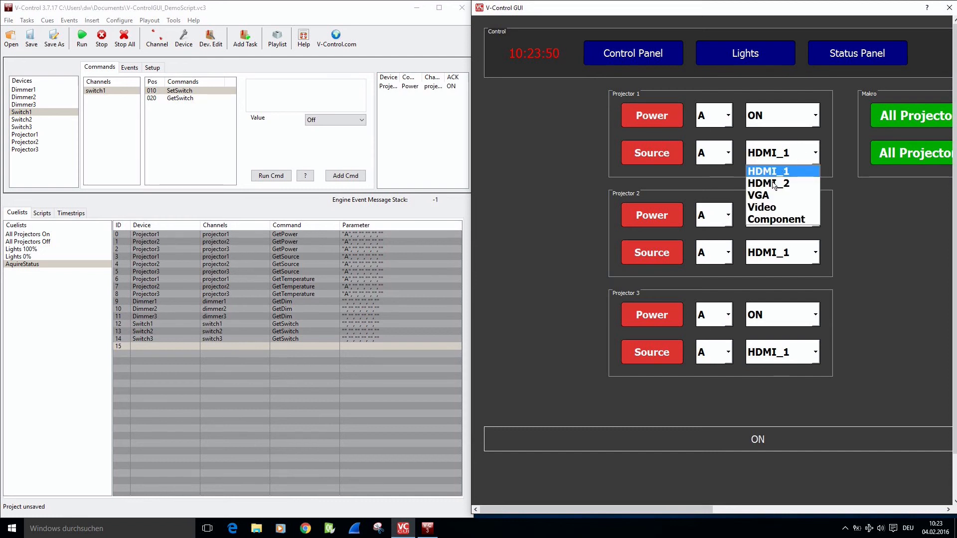
left_click(767, 197)
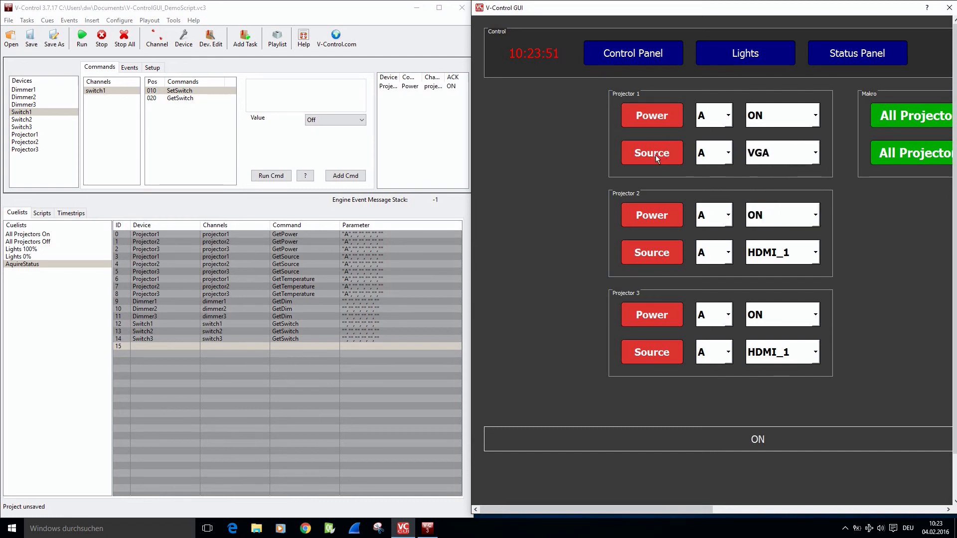
left_click(656, 154)
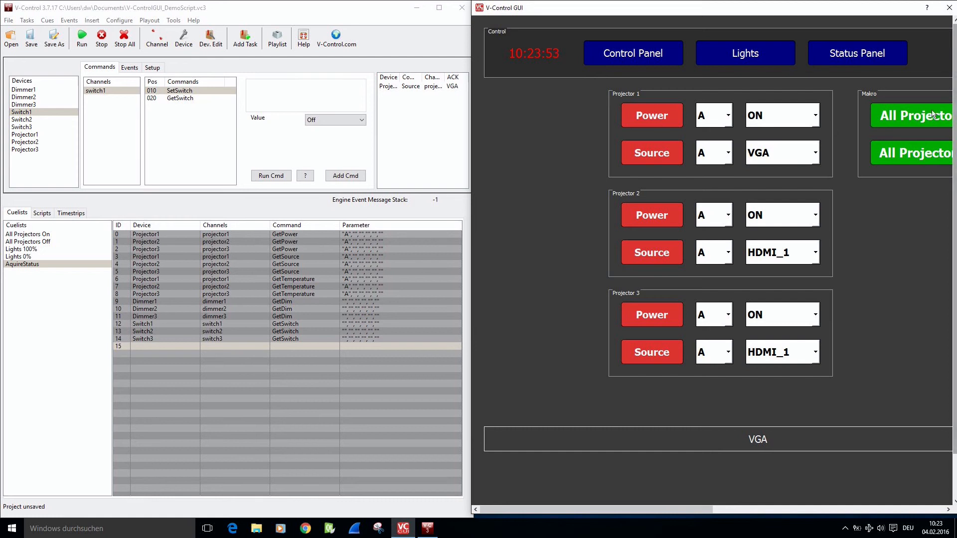
Show the All Projectors On cuelist in V-Control and test the GUI's All Projectors On and All Projectors Off macros.
left_click(27, 233)
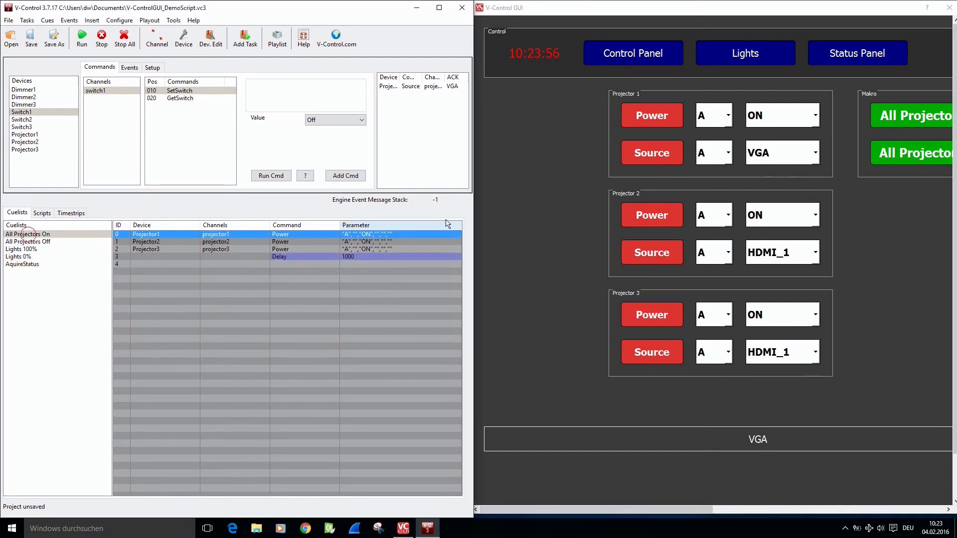
left_click(891, 117)
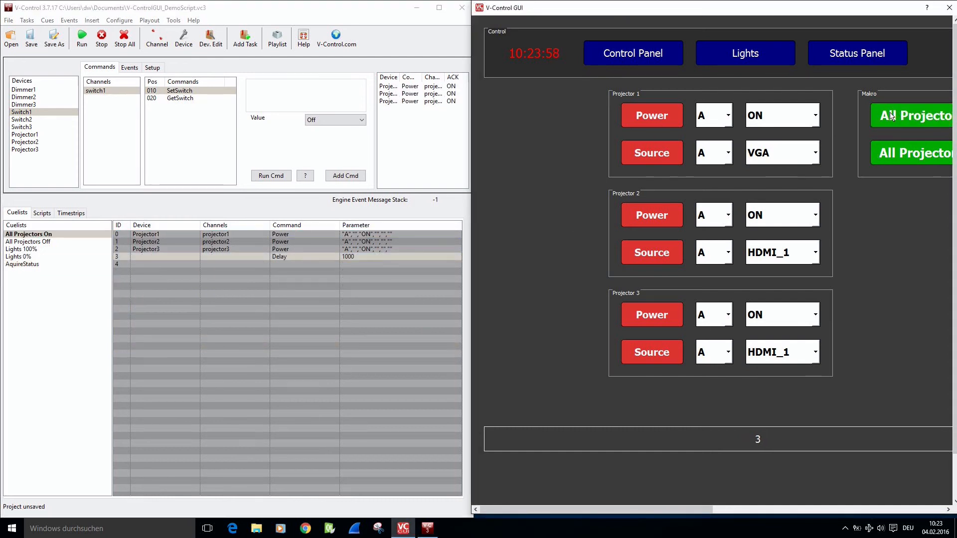
left_click(899, 150)
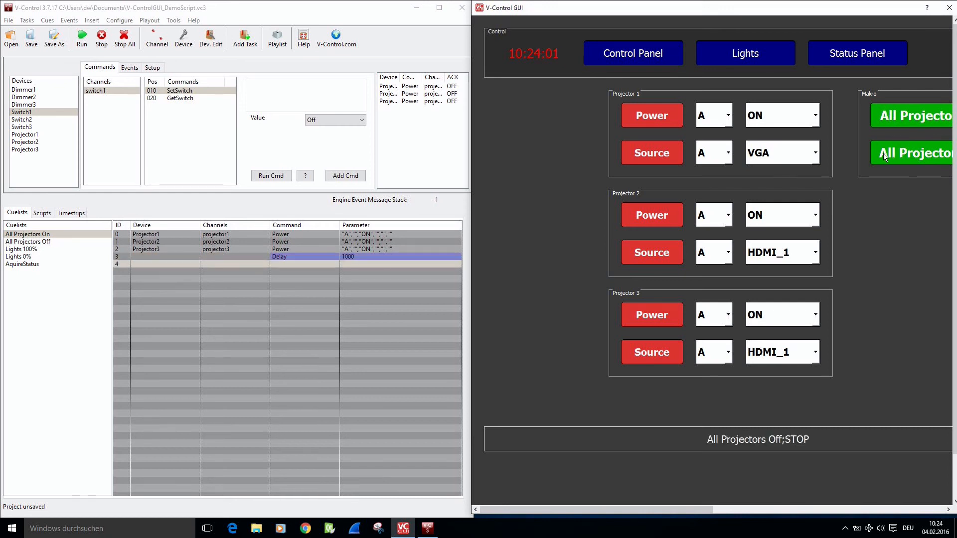
On the running GUI's Lights page, set Dimmer 1 to 20 and send its command.
left_click(733, 55)
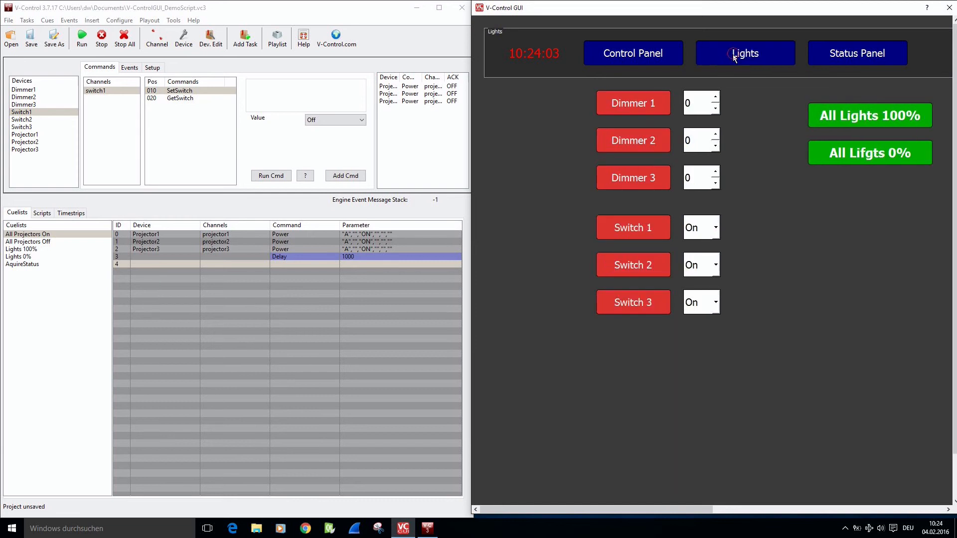
left_click(704, 103)
type("2")
left_click(658, 103)
Send Switch 1 with On and Switch 2 with Off from the Lights page.
left_click(659, 233)
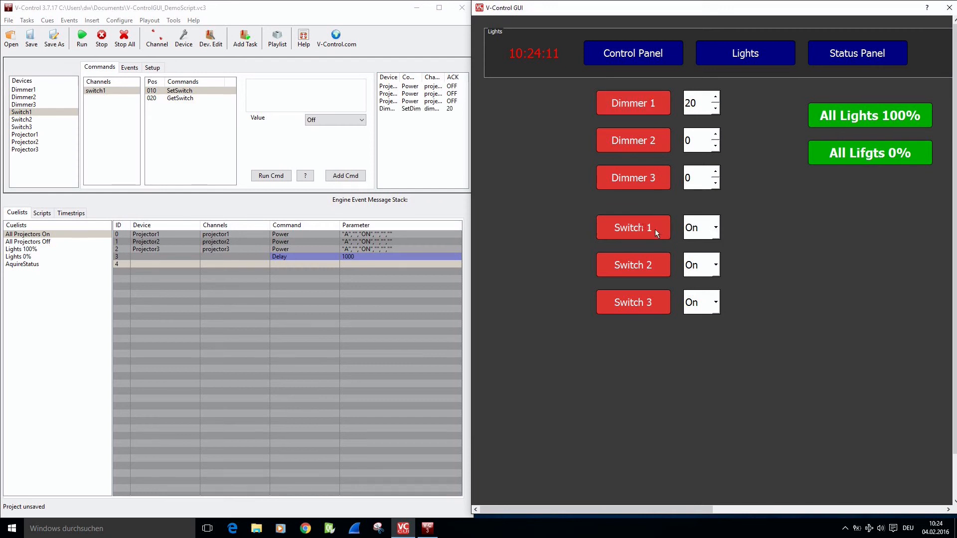
left_click(715, 265)
left_click(698, 293)
left_click(629, 269)
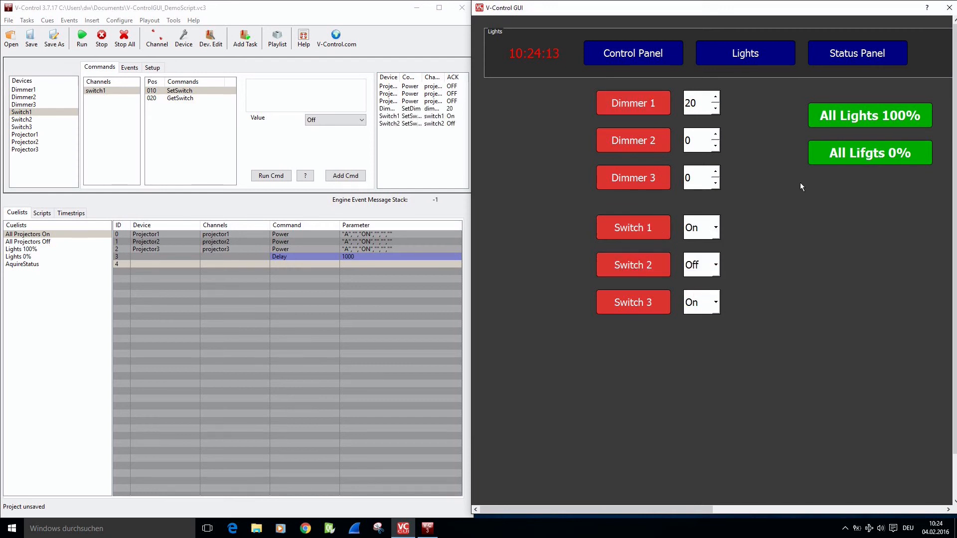
Test the All Lifgts 0% macro, followed by All Lights 100%.
left_click(848, 156)
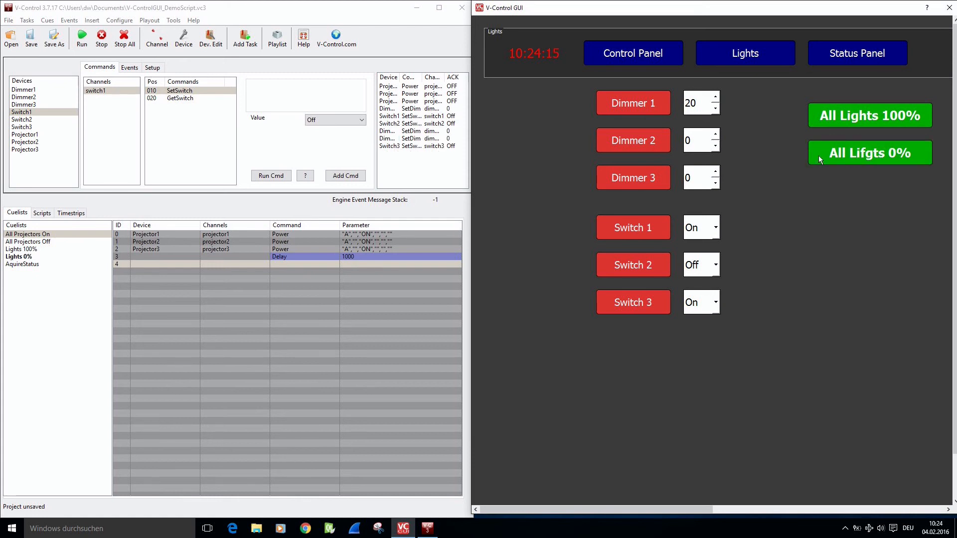
left_click(895, 116)
Show the GUI's Status page and run the AquireStatus cuelist in V-Control to fill its labels.
left_click(859, 56)
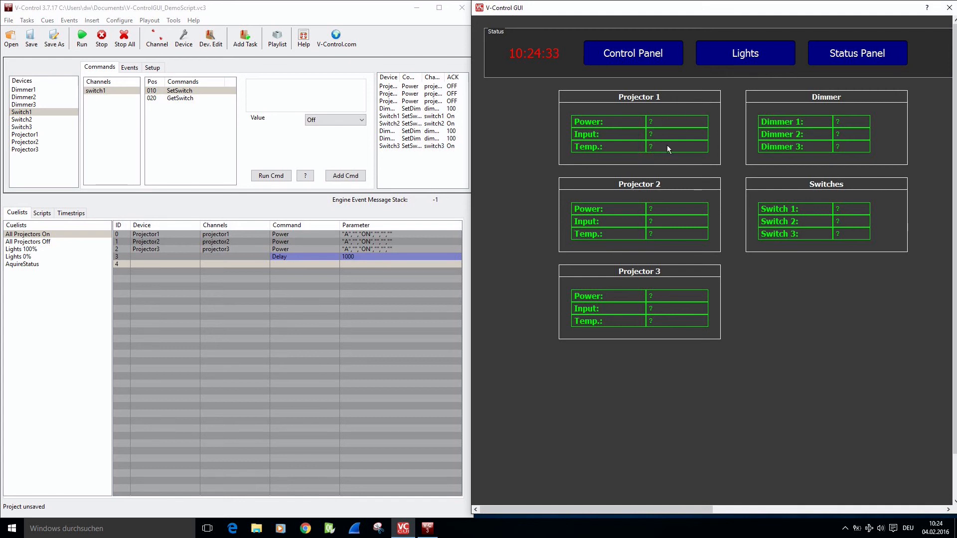
left_click(28, 265)
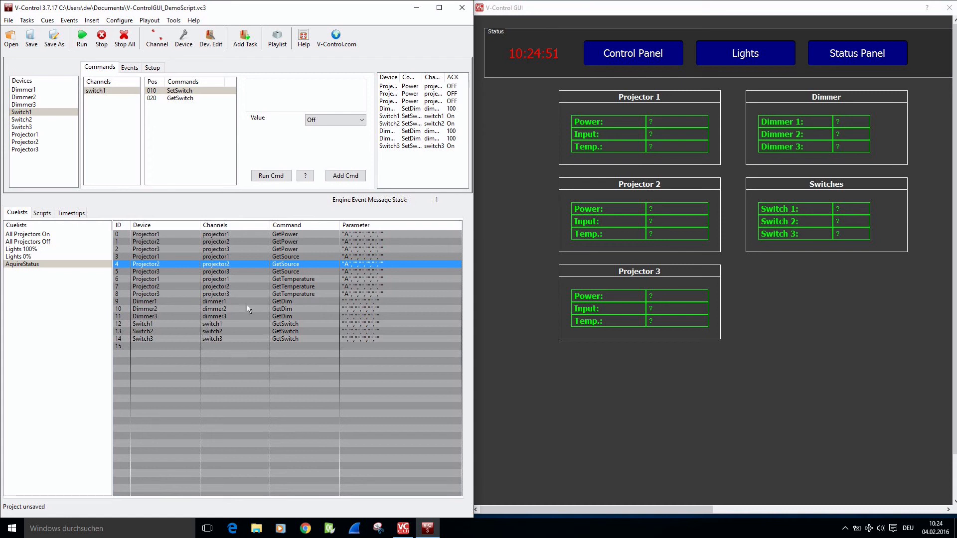
left_click(82, 38)
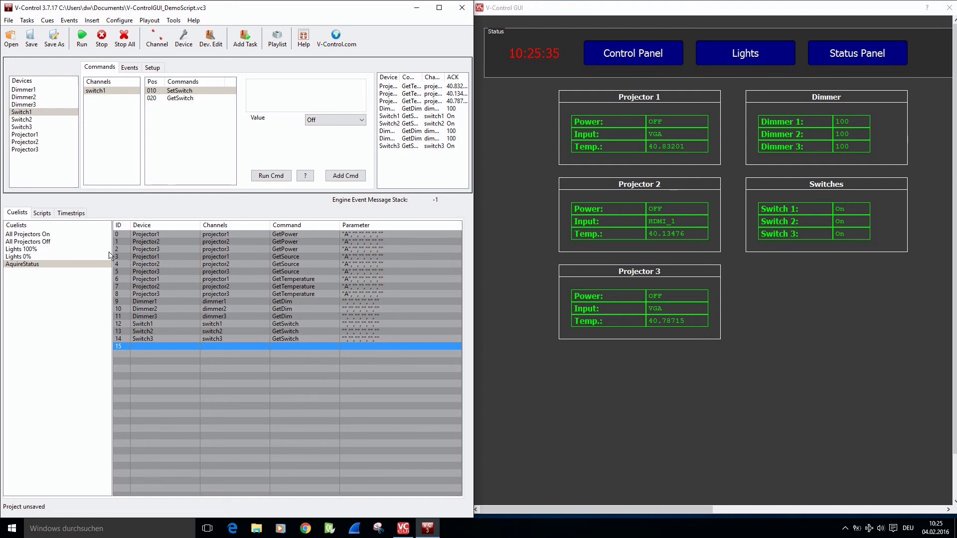
Add a timer event named Aquire with an interval of 5000 to the V-Control script events.
left_click(43, 215)
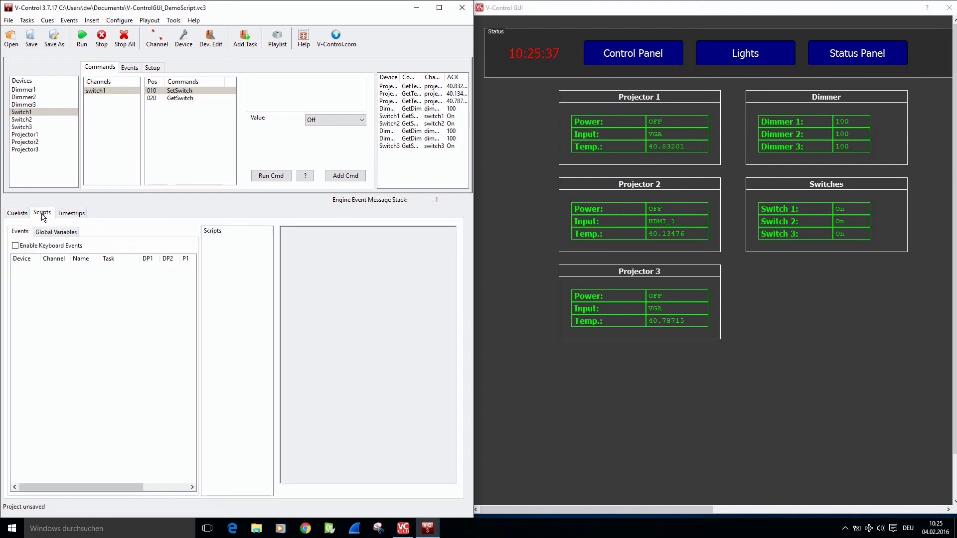
right_click(77, 272)
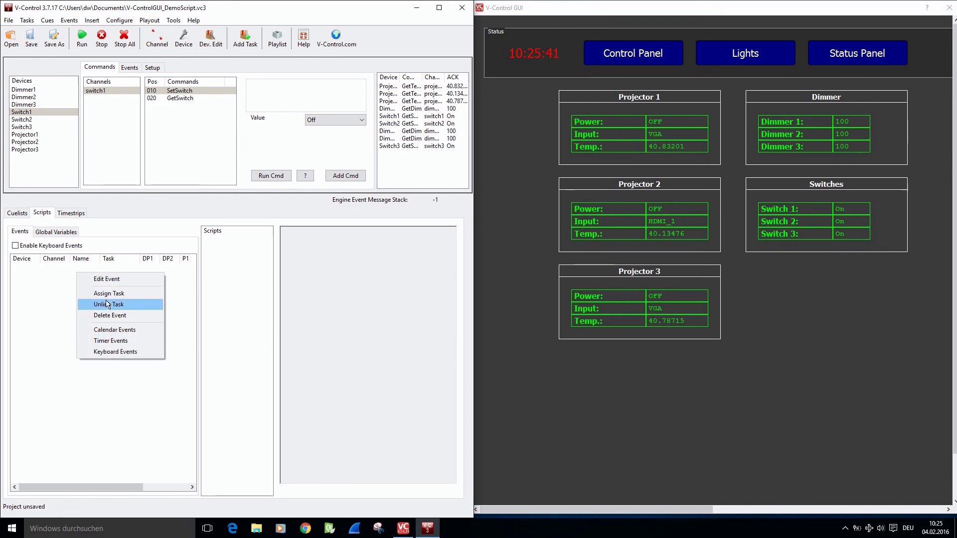
left_click(113, 340)
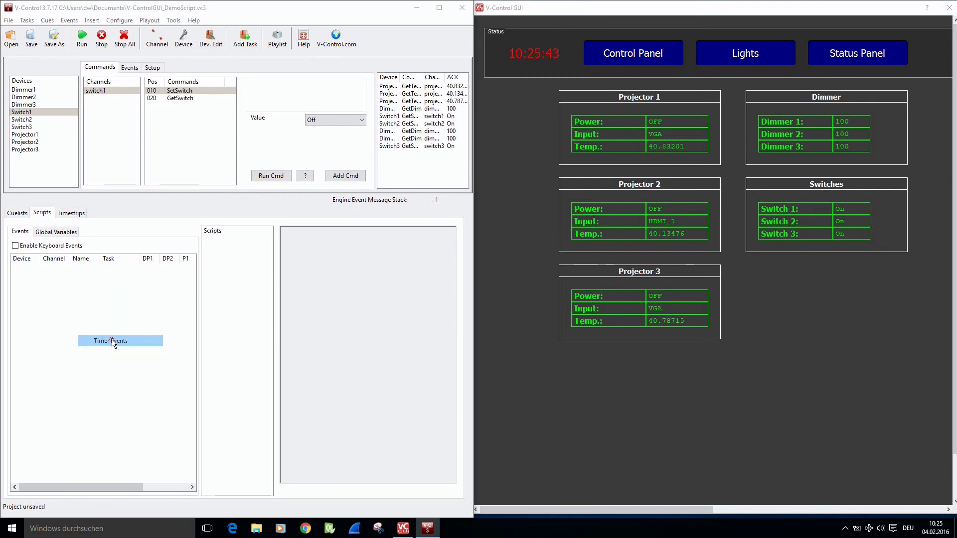
left_click(424, 252)
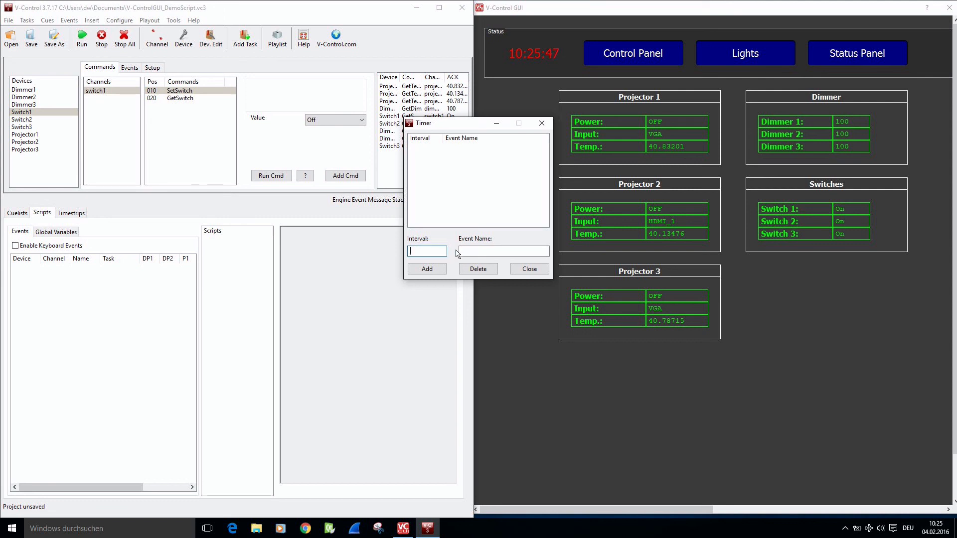
type("5000")
left_click(464, 252)
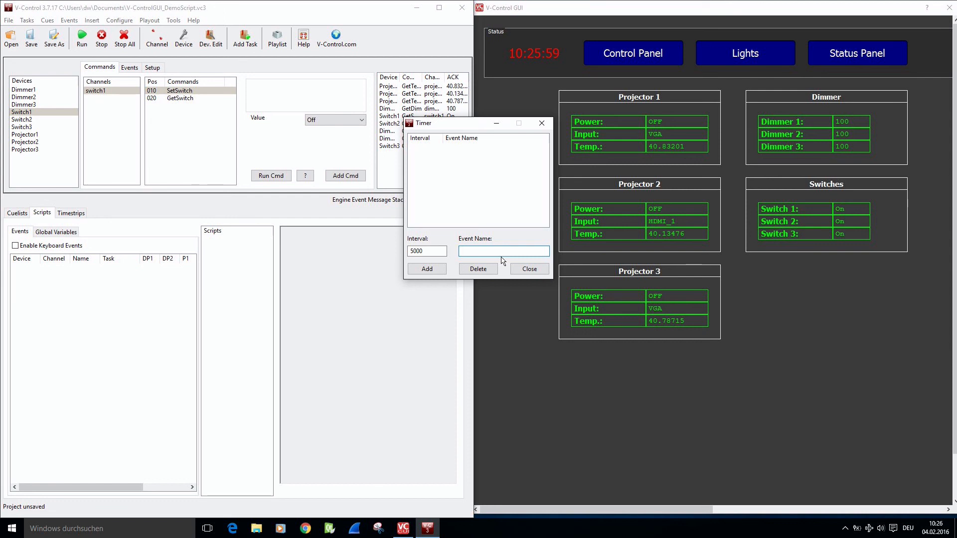
type("Aquire")
left_click(427, 269)
left_click(529, 269)
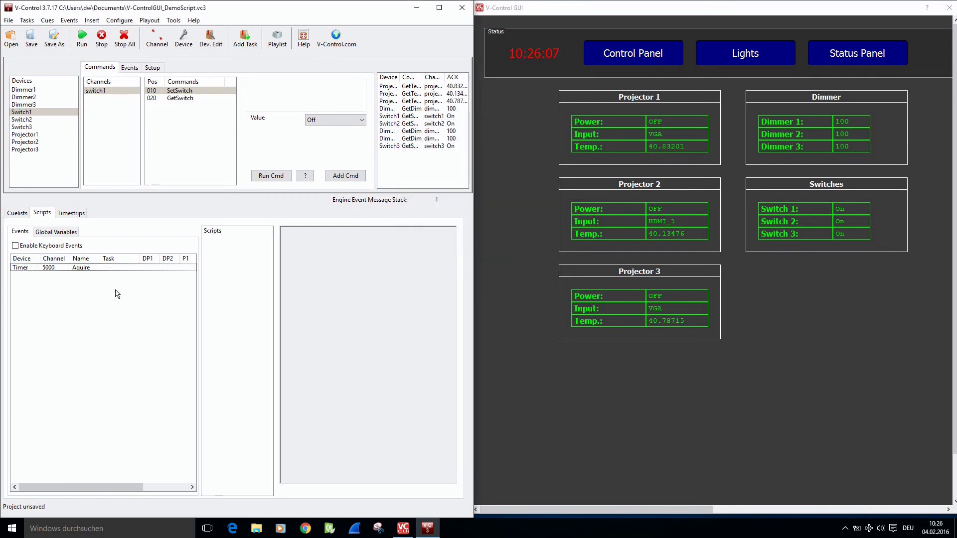
Assign the AquireStatus cuelist as the task of the Aquire timer event.
left_click(92, 272)
right_click(98, 268)
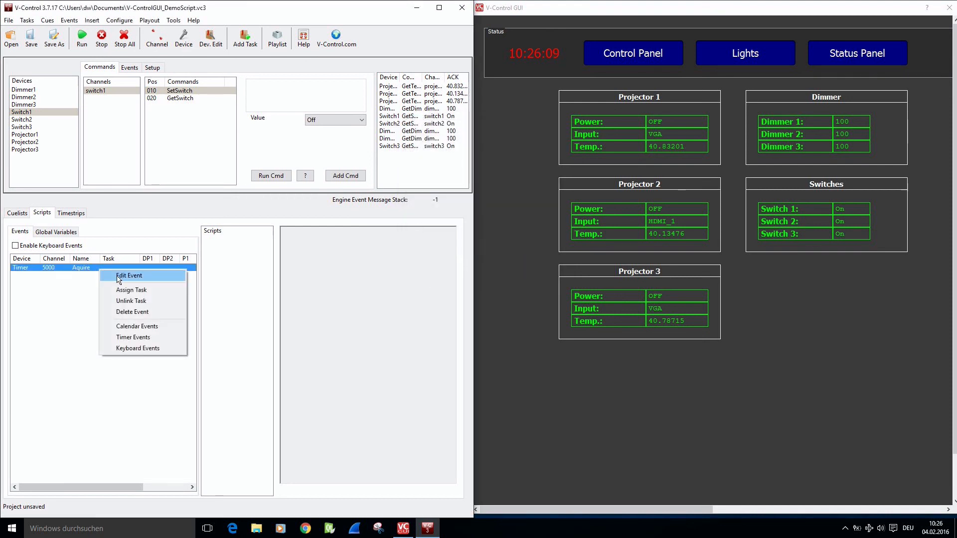
left_click(130, 290)
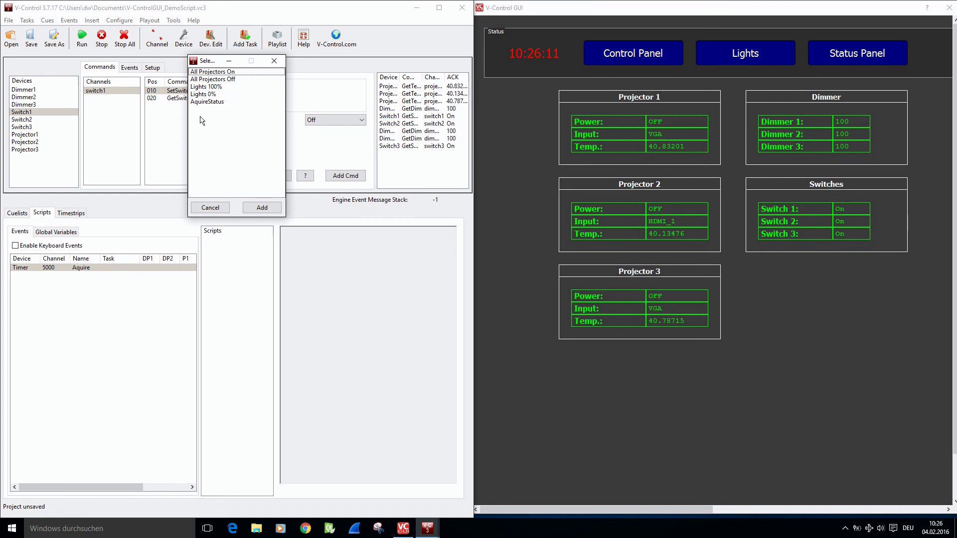
left_click(206, 102)
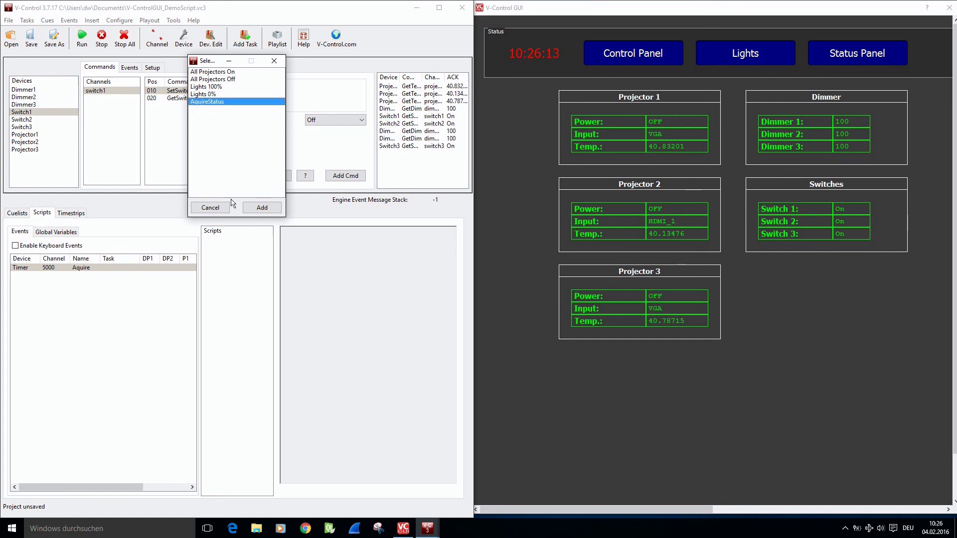
left_click(260, 208)
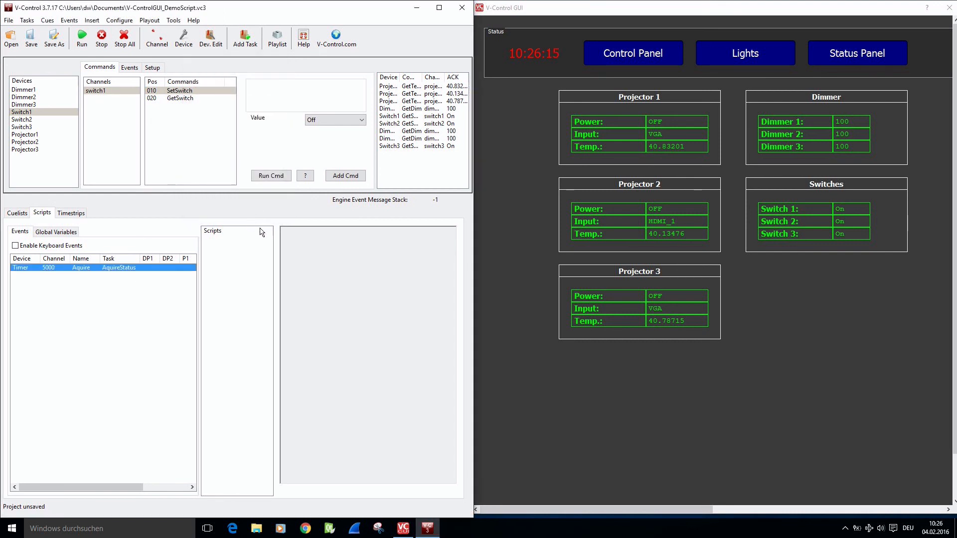
Return to the cuelists and run Switch1's SetSwitch command with the value Off to test the automatic status update.
left_click(19, 213)
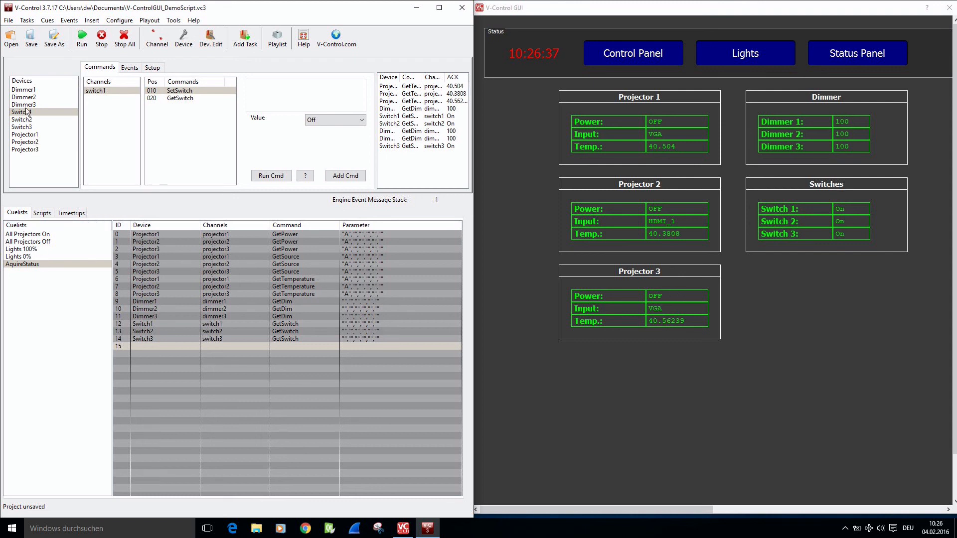
left_click(164, 91)
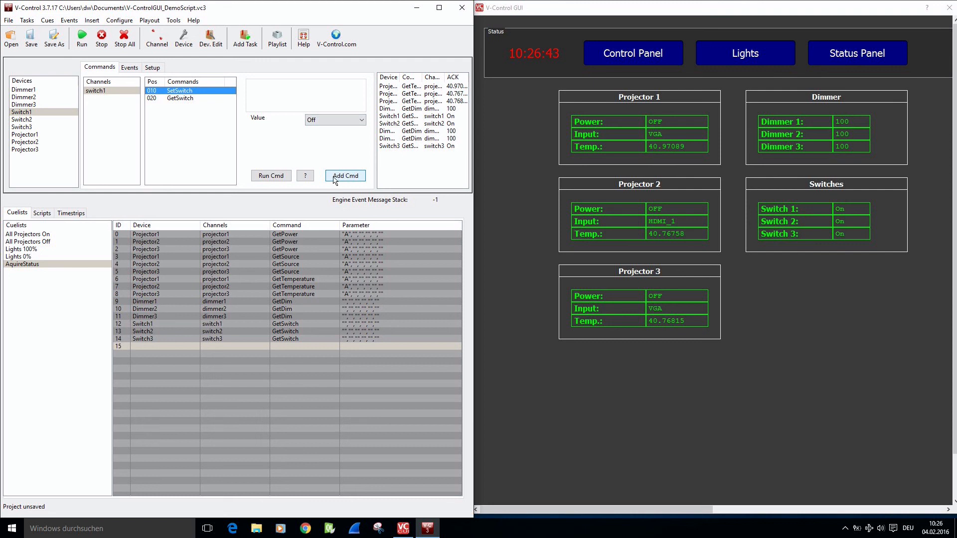
left_click(265, 177)
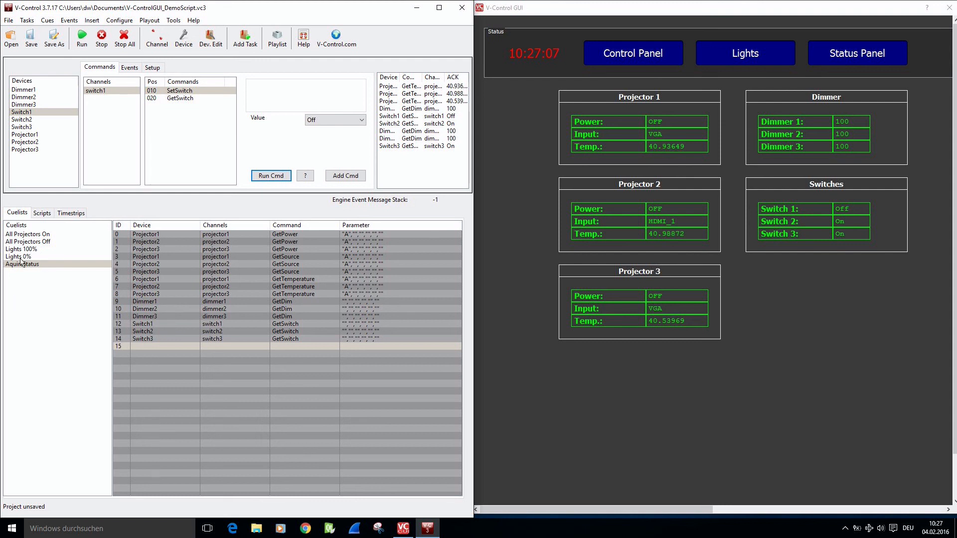
Open the Aquire timer event for editing, review its interval and name, and close the timer settings.
left_click(43, 213)
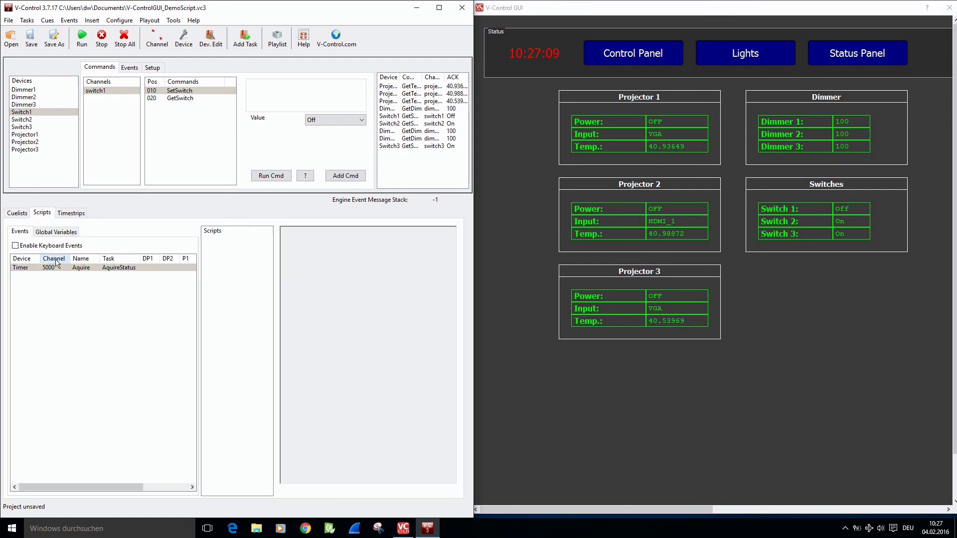
left_click(55, 268)
right_click(55, 268)
left_click(67, 273)
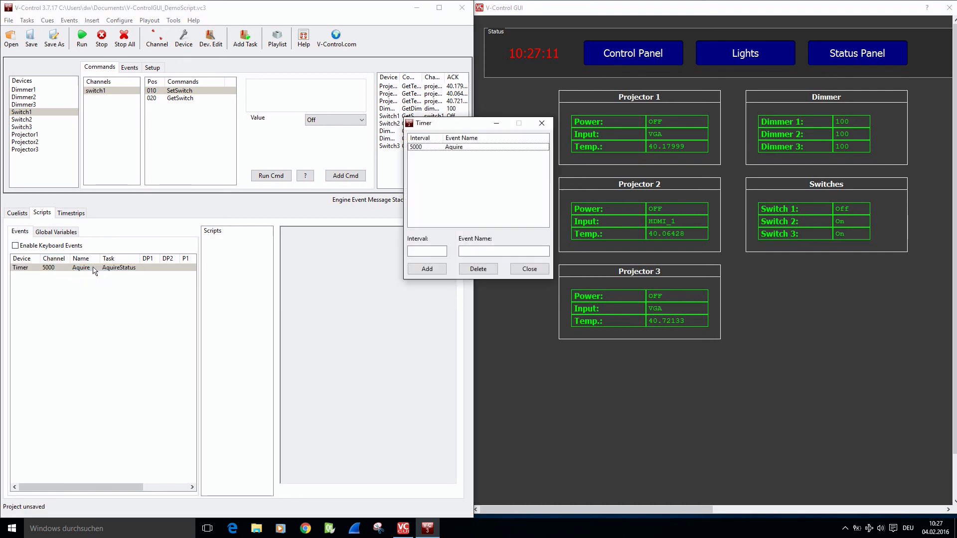
left_click(434, 147)
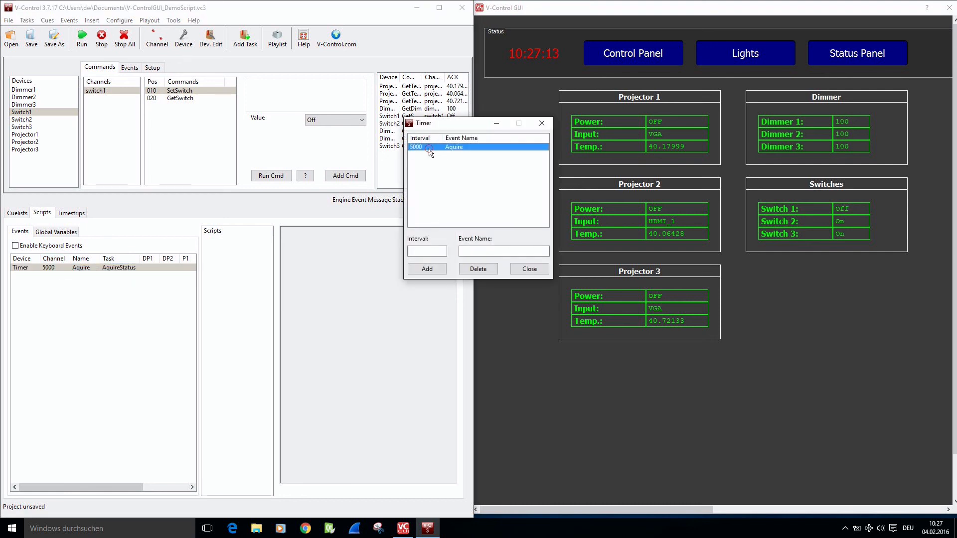
left_click(443, 149)
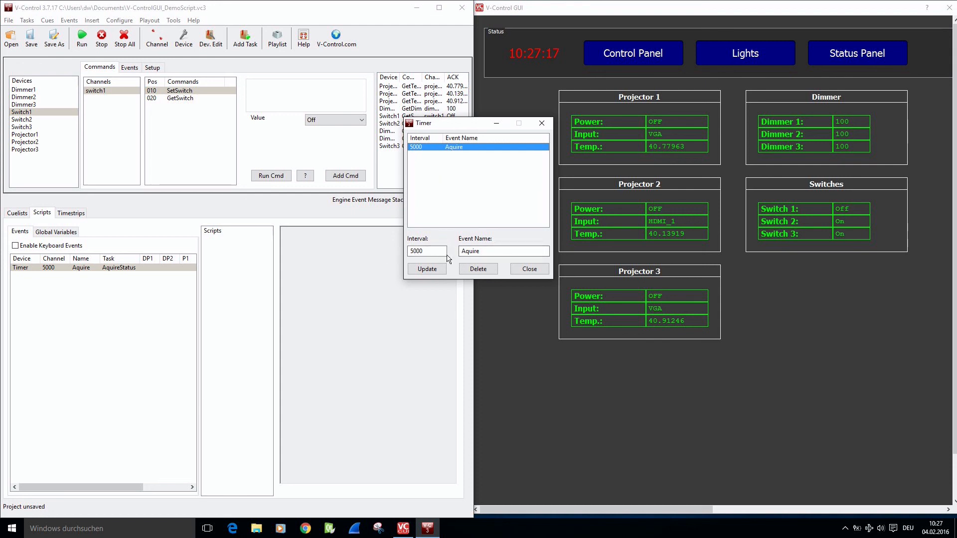
left_click(528, 269)
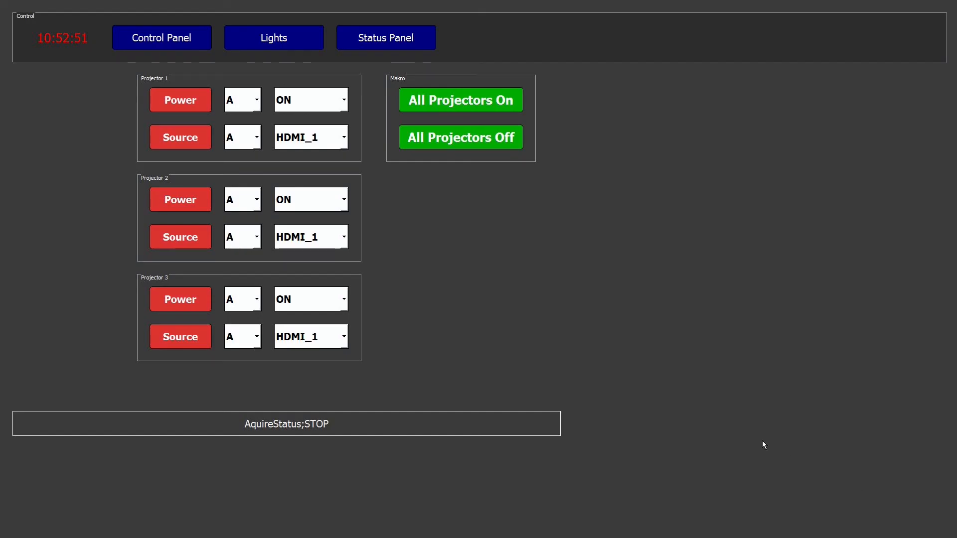